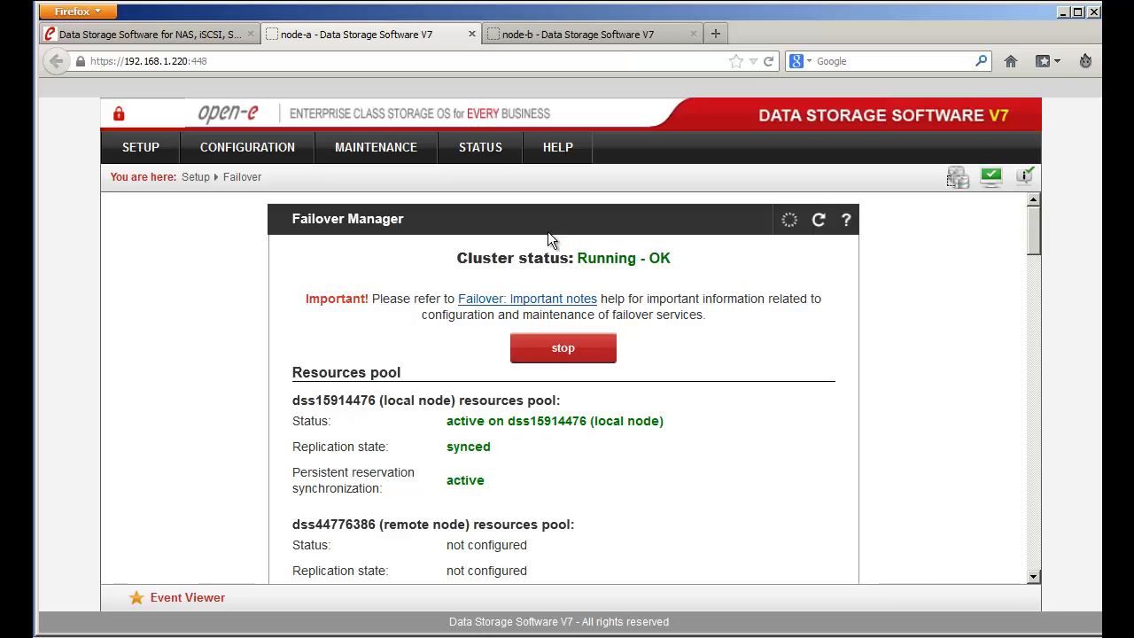
- Open the Tasks status page on node-a and collapse the details of V-Rep-1 and V-Rep-2
click(497, 155)
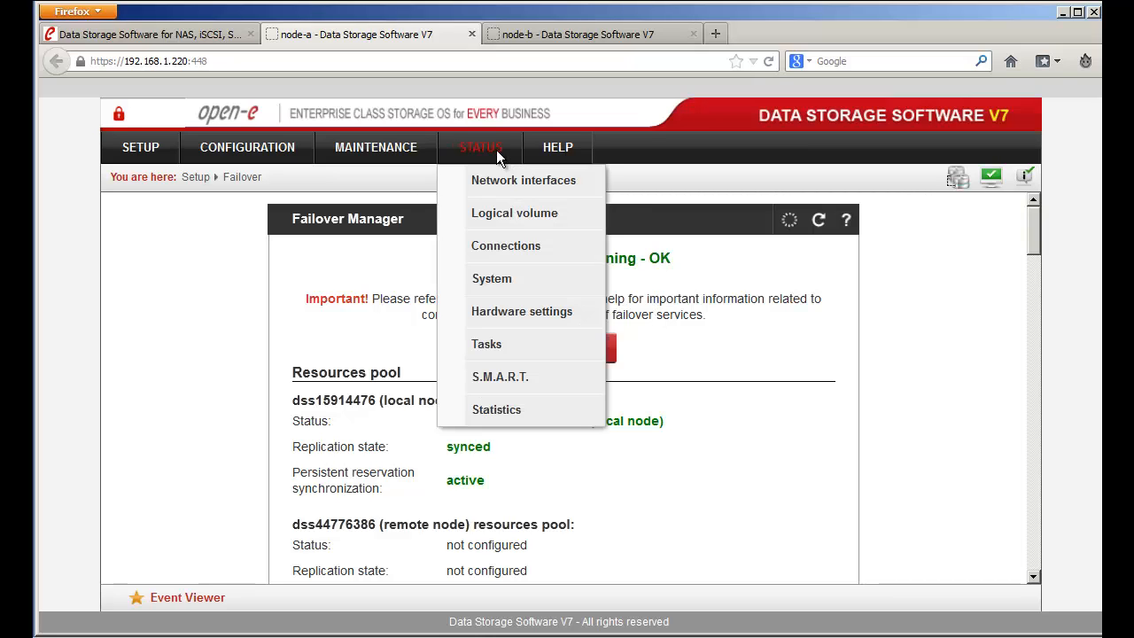
click(512, 342)
scroll(728, 334, up, 6)
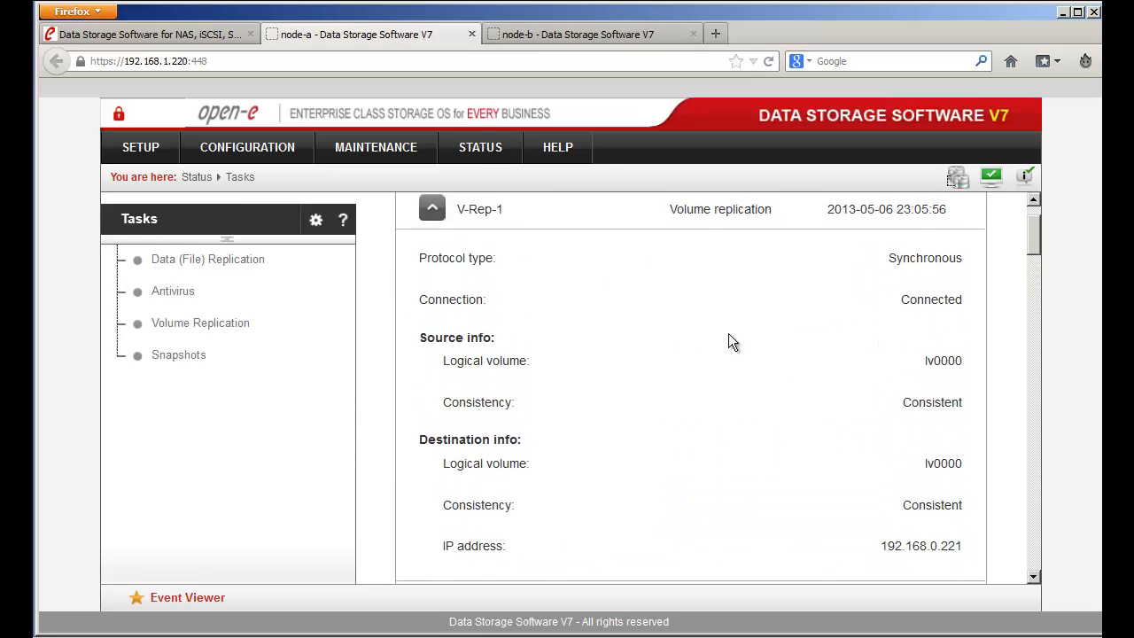
scroll(728, 337, up, 3)
click(432, 281)
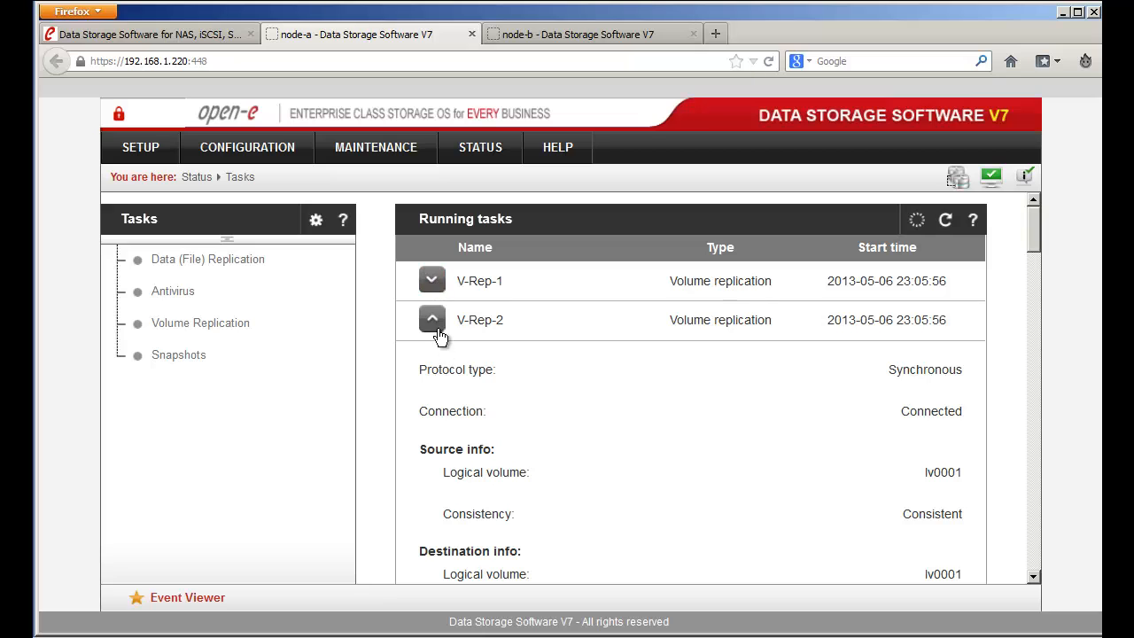
click(434, 320)
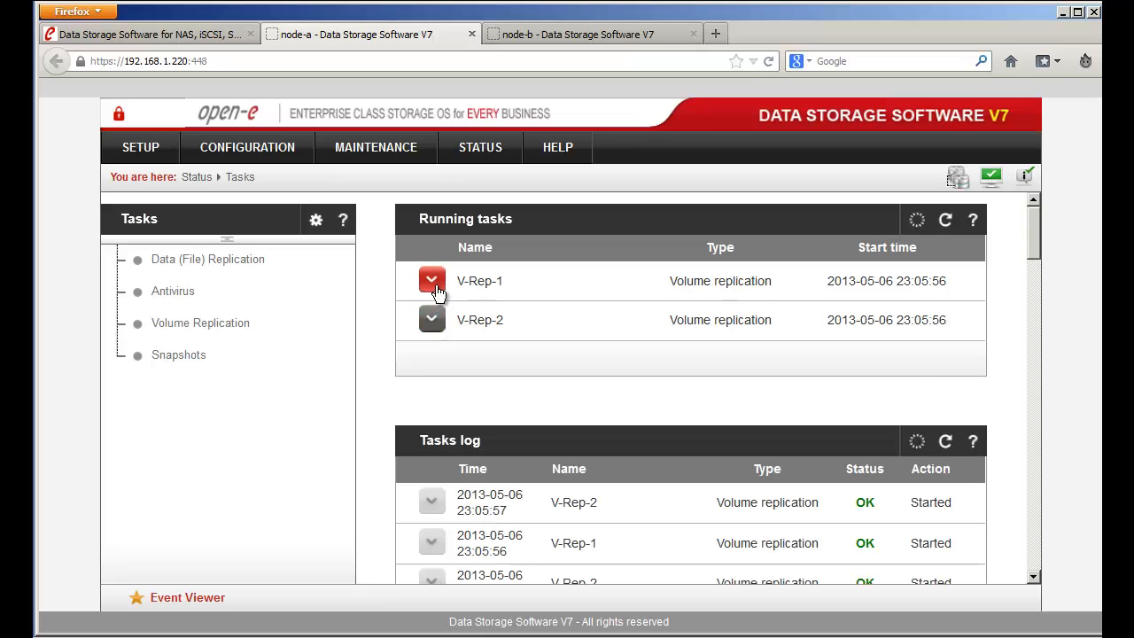
- Expand the running task V-Rep-1 and examine its source and destination consistency
click(433, 281)
scroll(709, 370, down, 1)
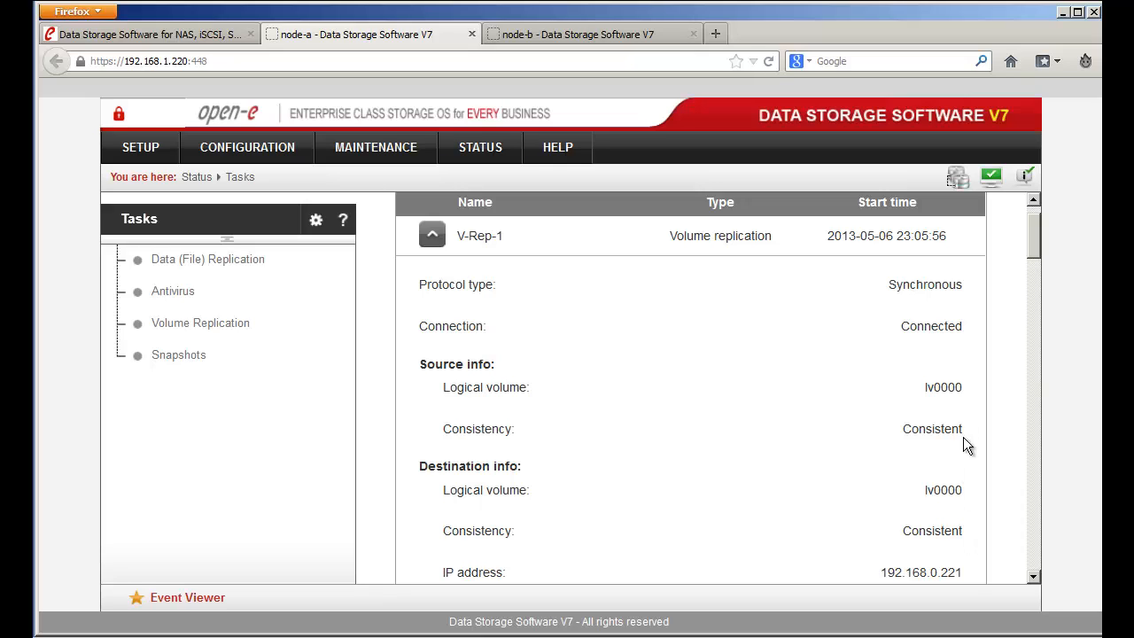
drag(962, 422, 962, 428)
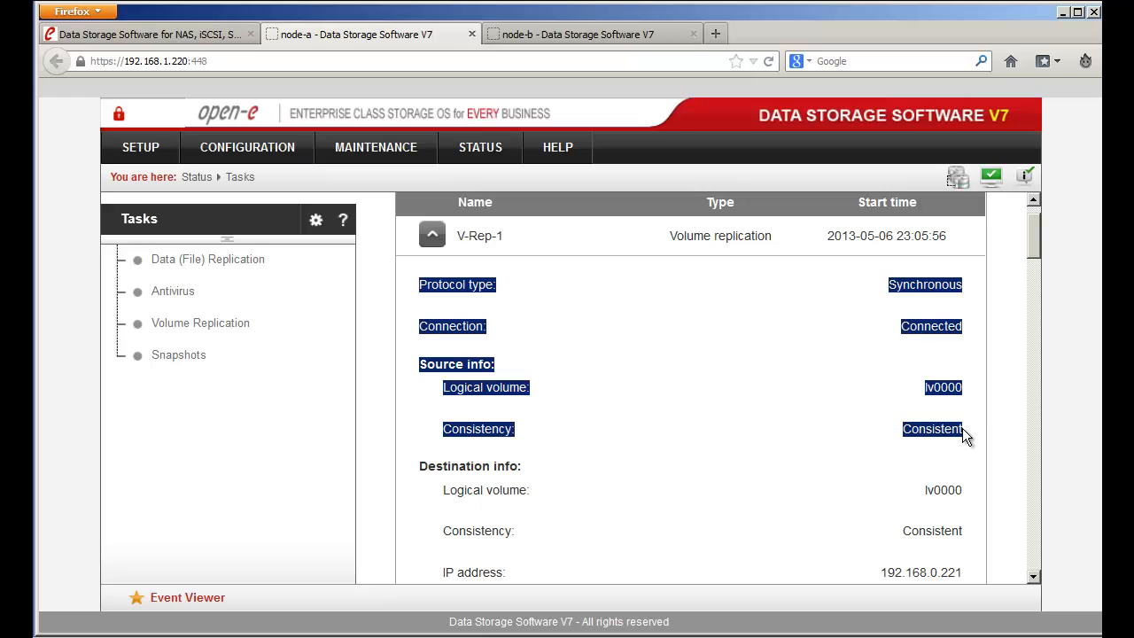
drag(963, 527, 944, 531)
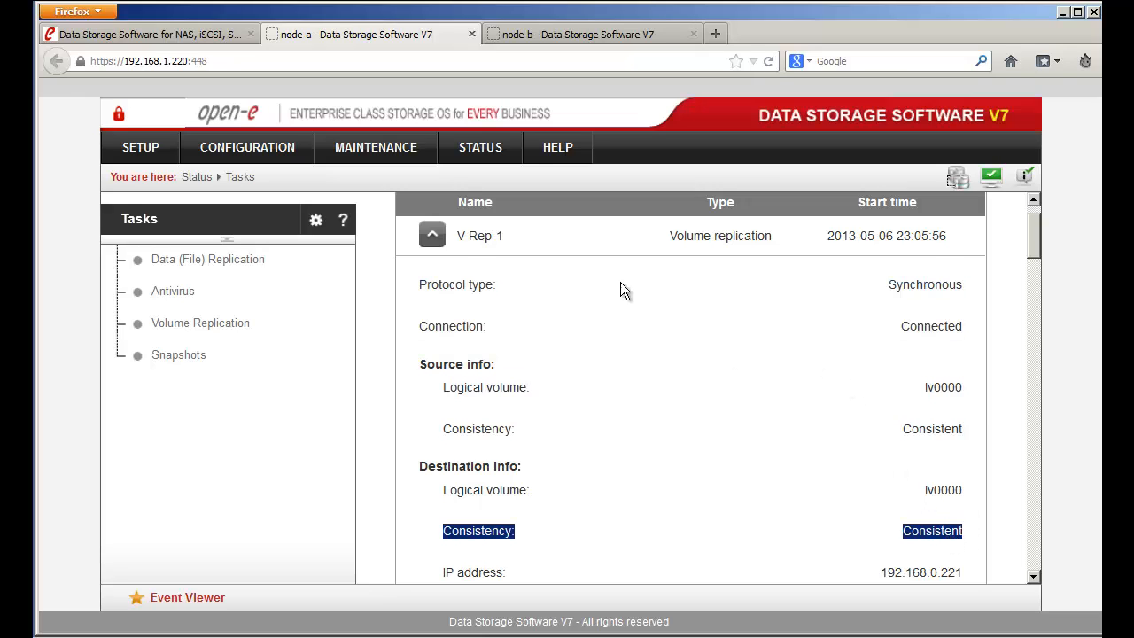
- Collapse V-Rep-1, expand the running task V-Rep-2 and examine its source and destination details
click(424, 239)
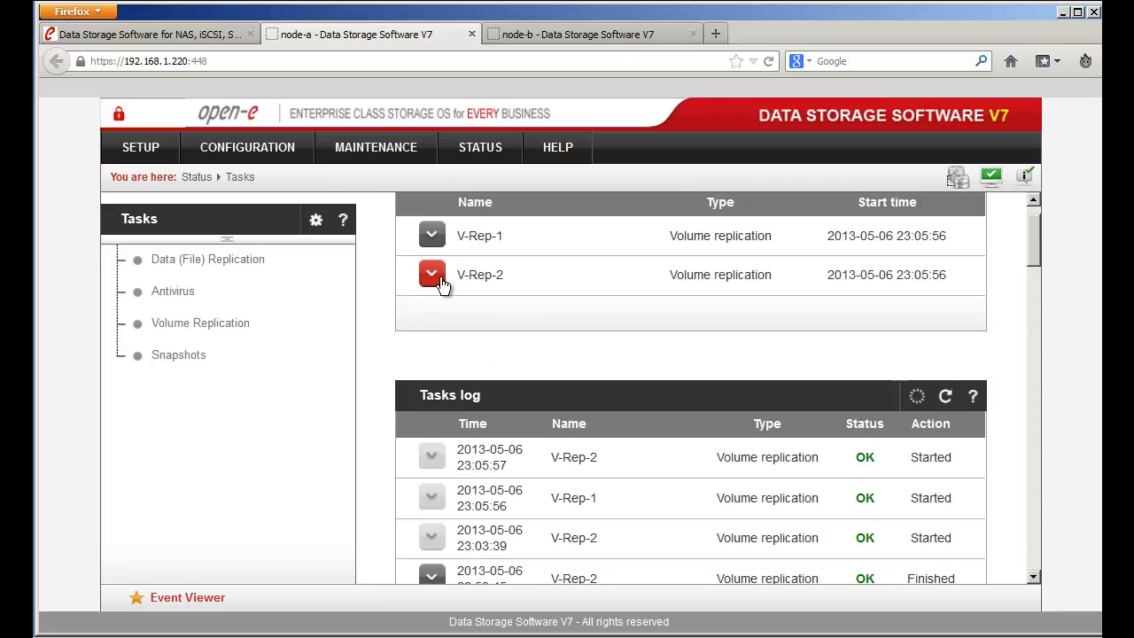
click(435, 280)
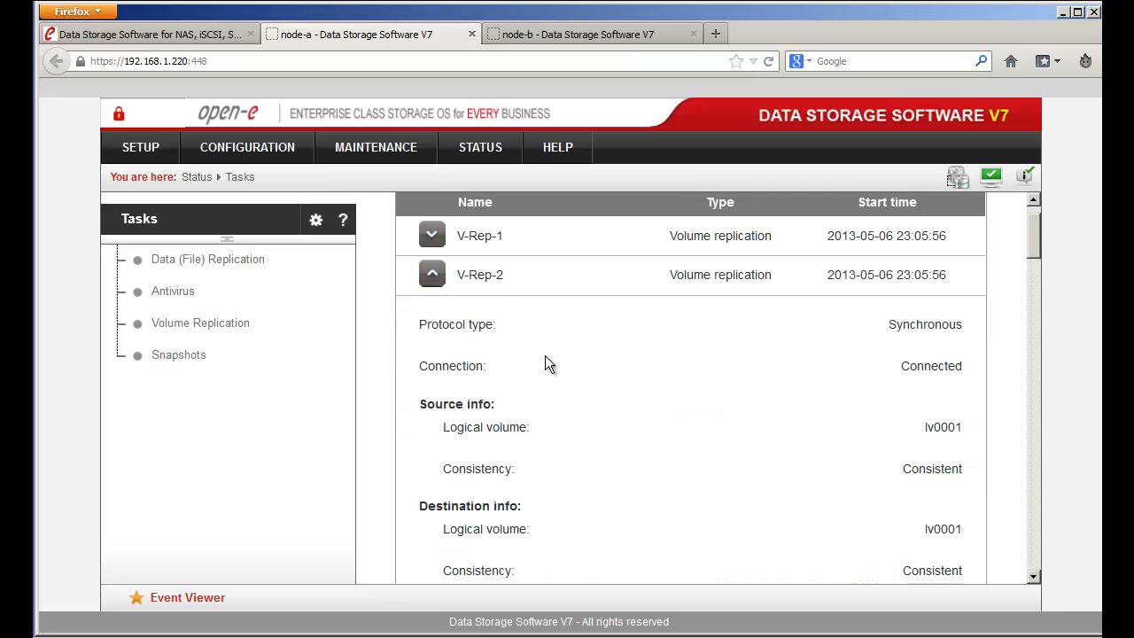
scroll(545, 355, down, 1)
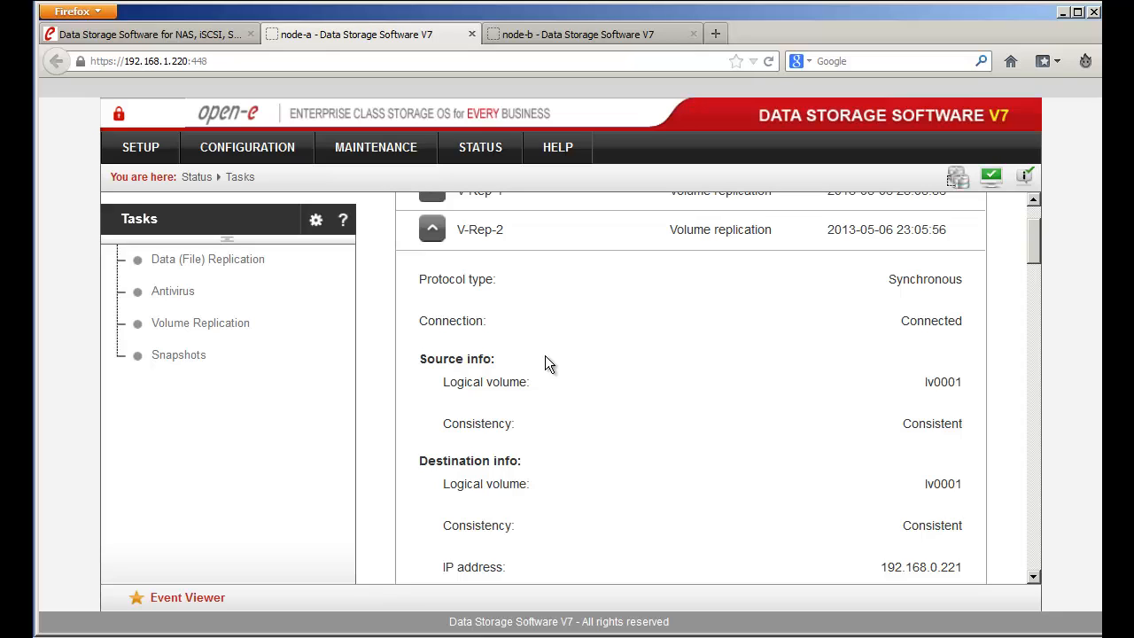
scroll(545, 363, down, 1)
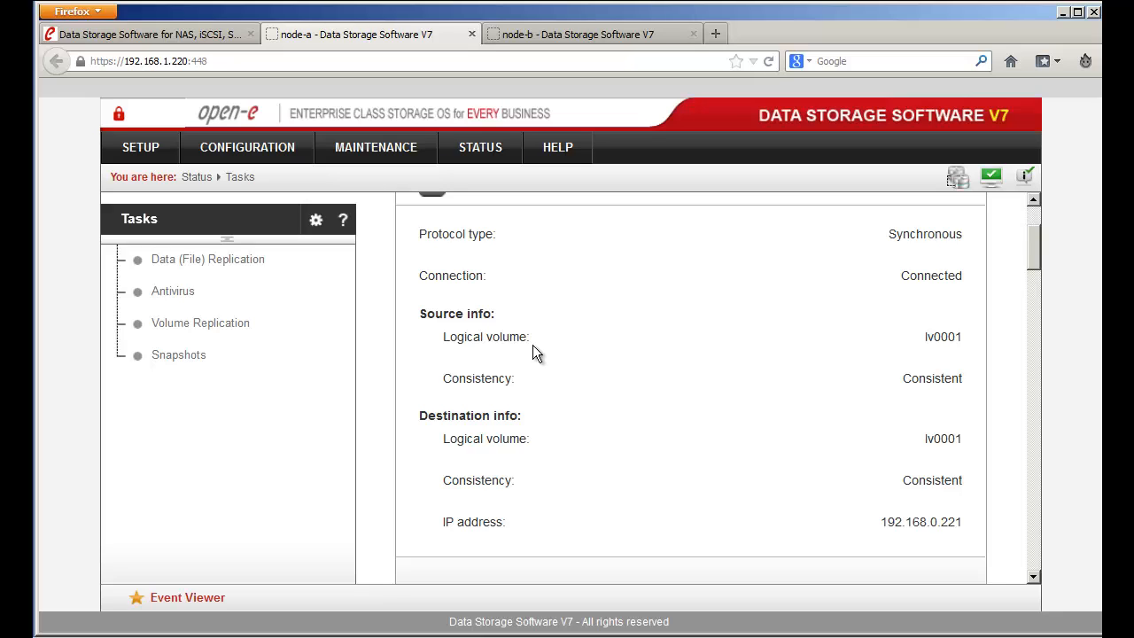
- Check the volume replication mode of lv0000 and lv0001 on node-a and node-b, dismissing the event notice on node-b
click(287, 151)
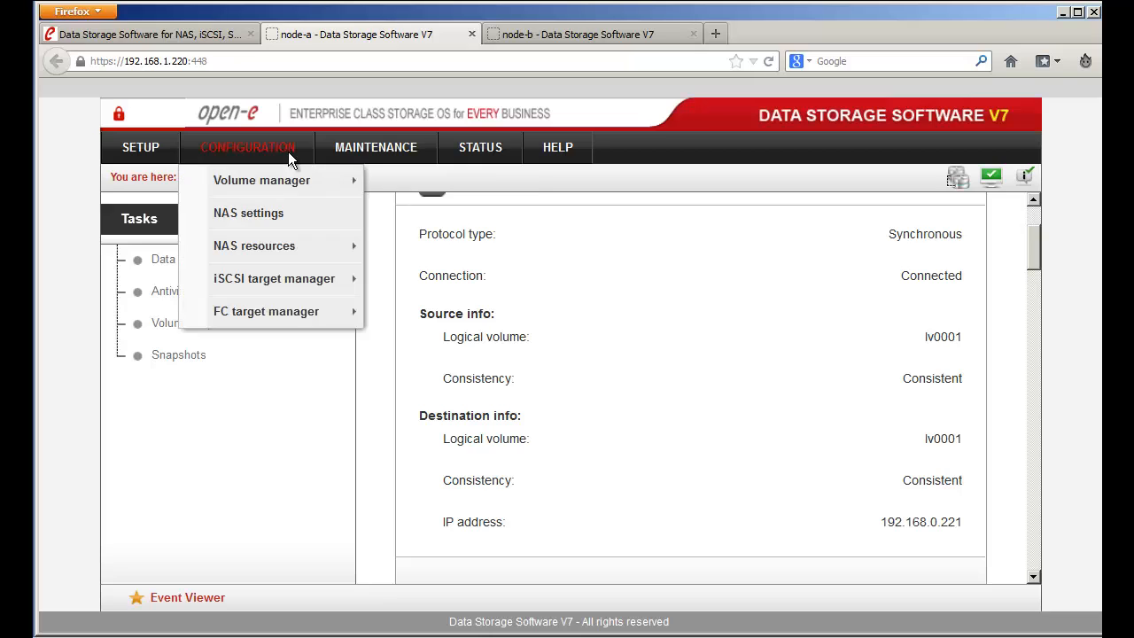
mouse_move(301, 188)
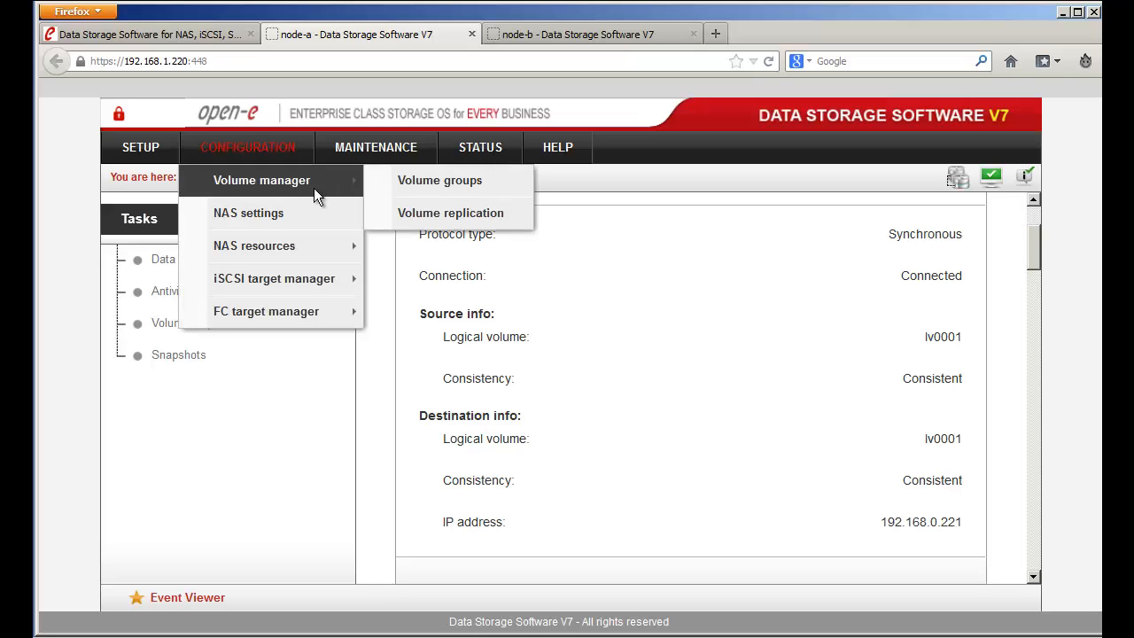
click(502, 217)
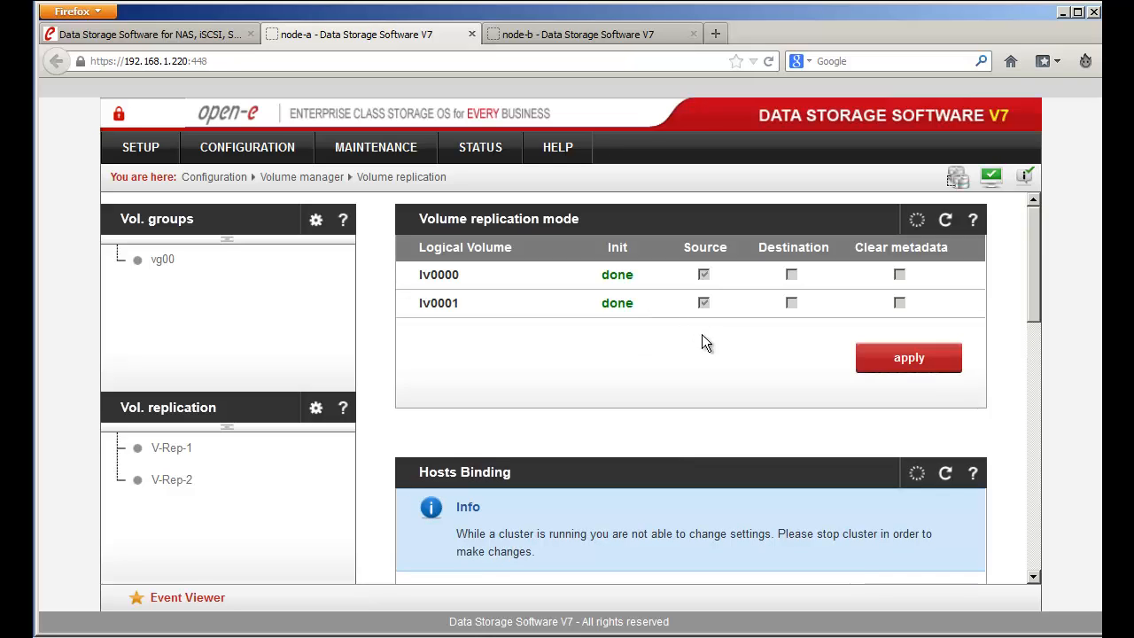
click(559, 41)
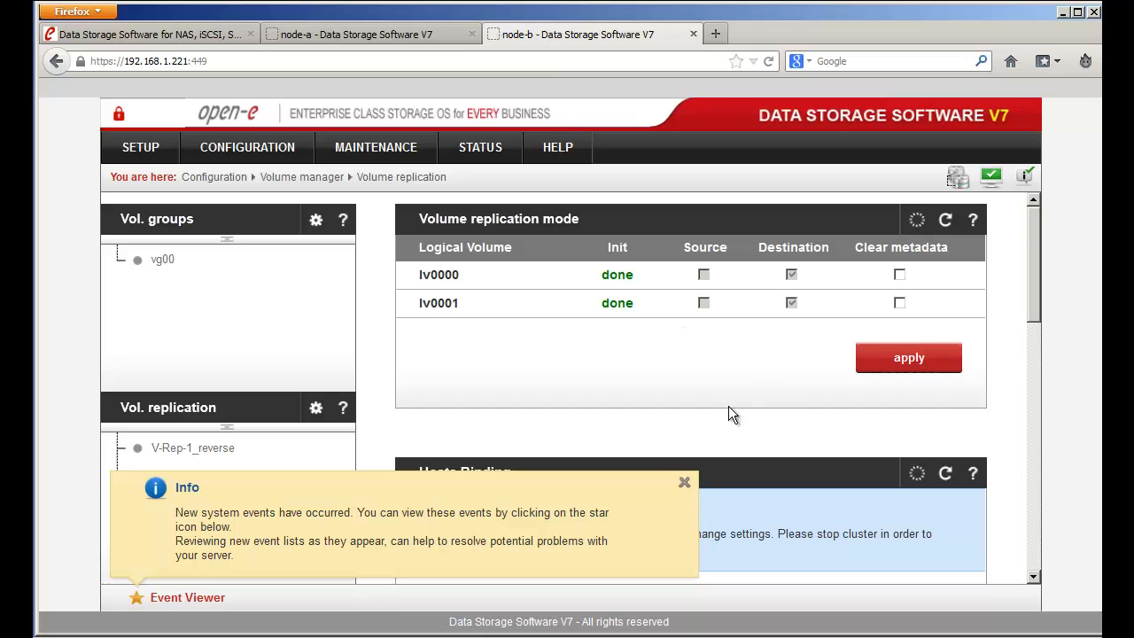
click(684, 482)
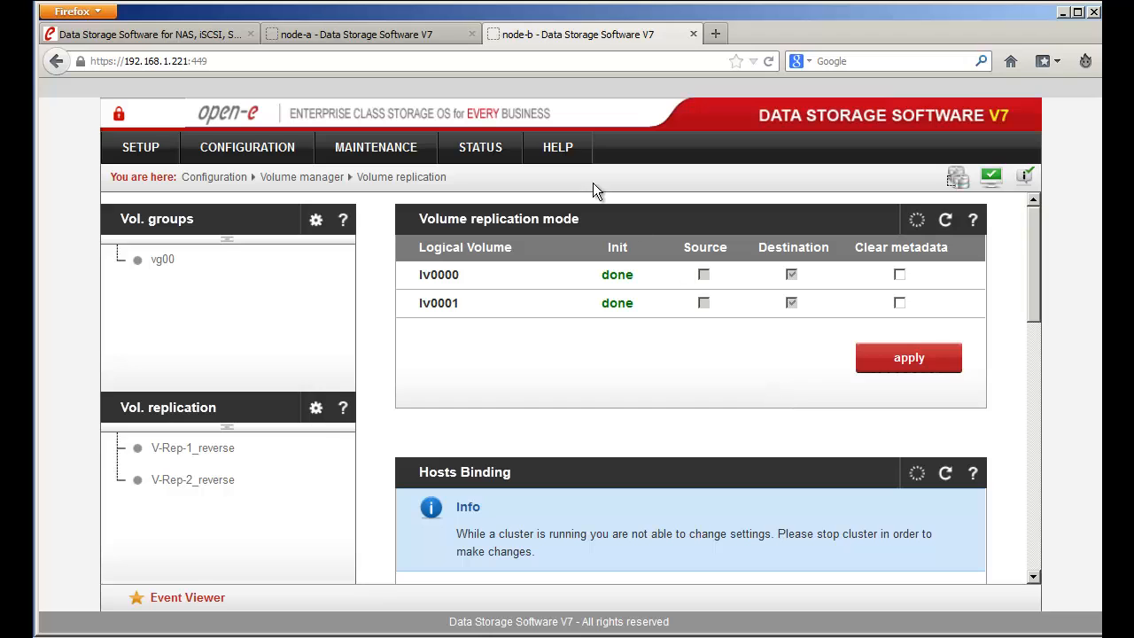
- Open the About Data Storage Software V7 page on node-b and review its product key and extension keys loader
mouse_move(554, 150)
click(607, 213)
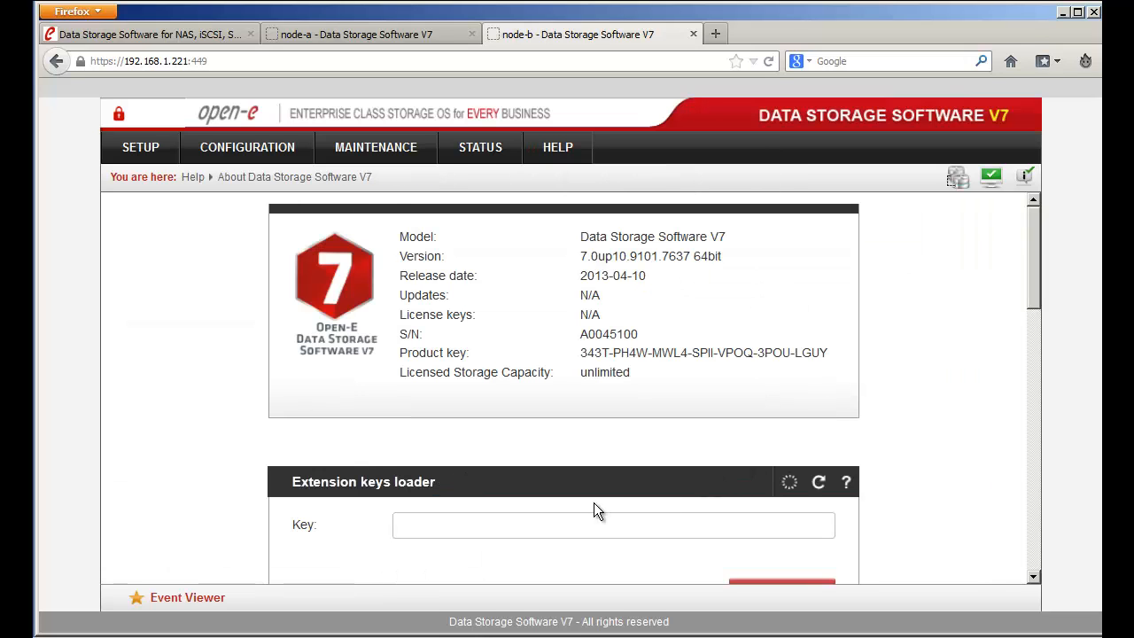
scroll(593, 502, down, 5)
scroll(594, 505, up, 5)
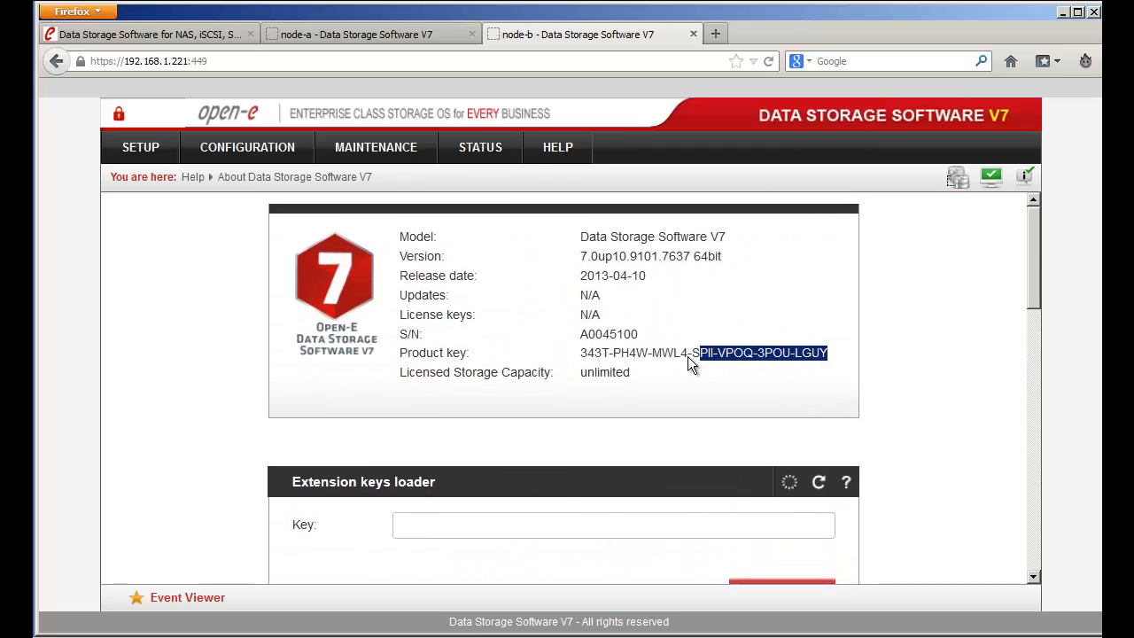
drag(589, 356, 580, 355)
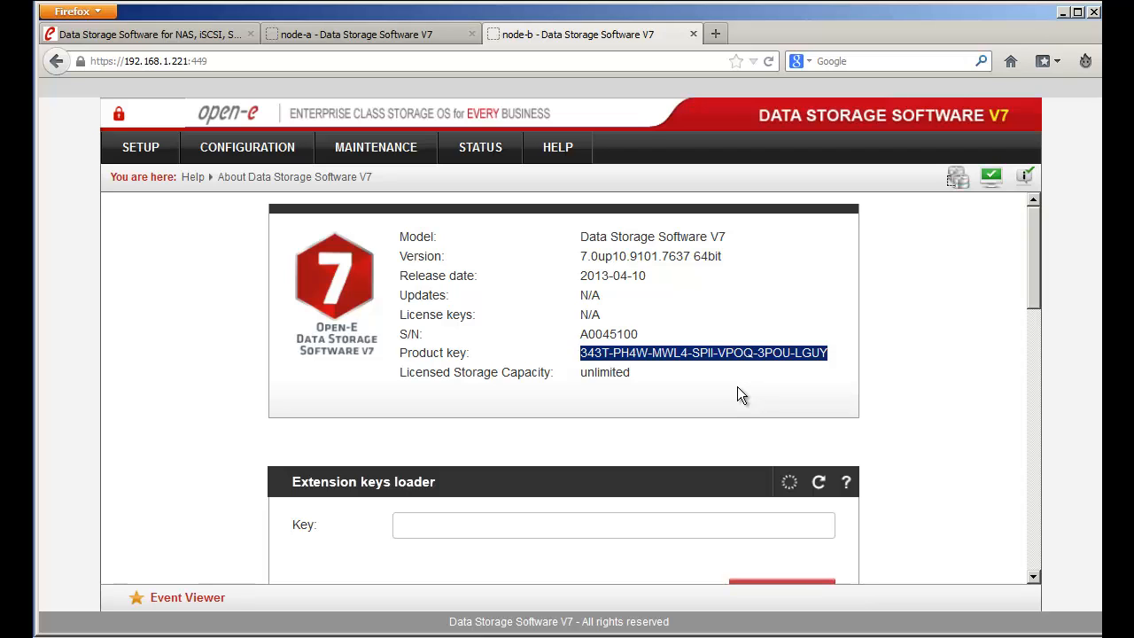
click(720, 358)
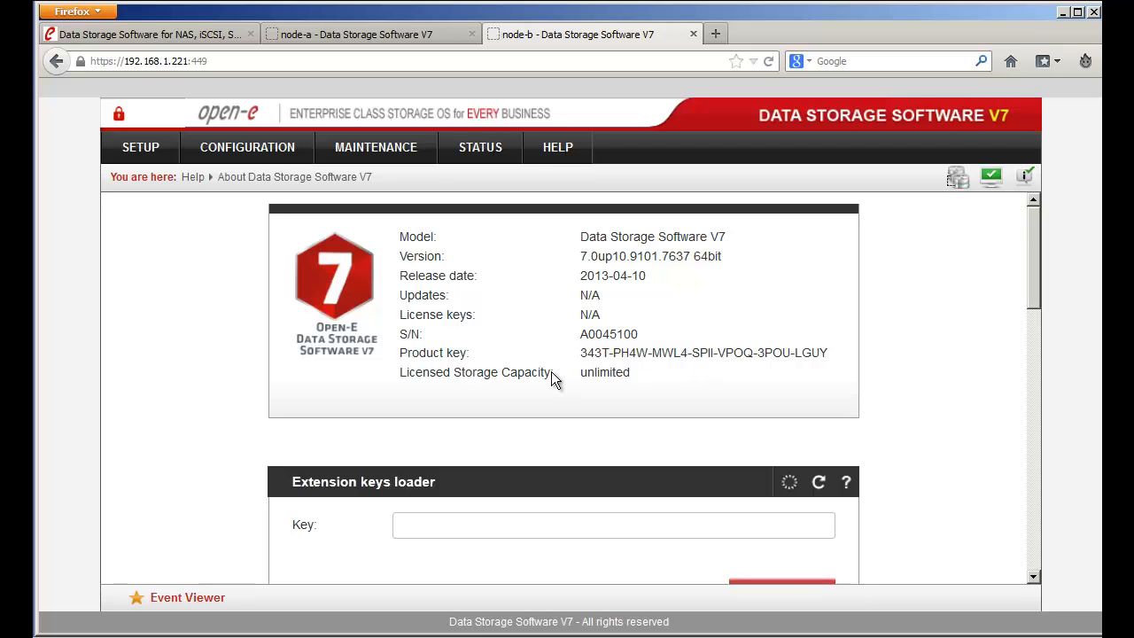
scroll(615, 373, down, 1)
scroll(614, 373, up, 1)
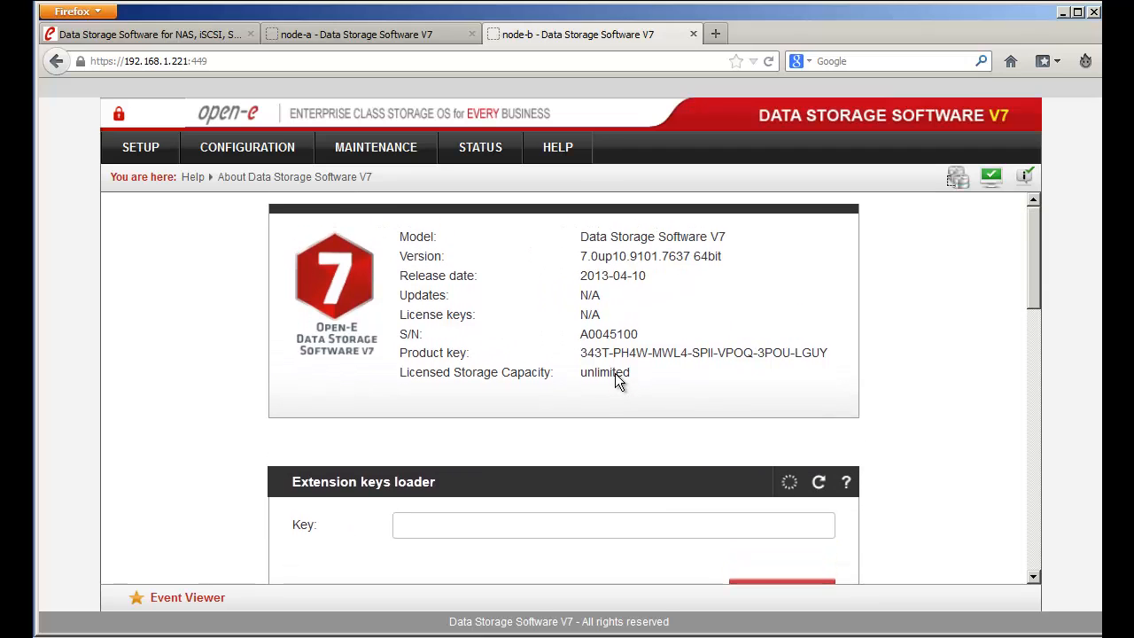
scroll(618, 380, down, 1)
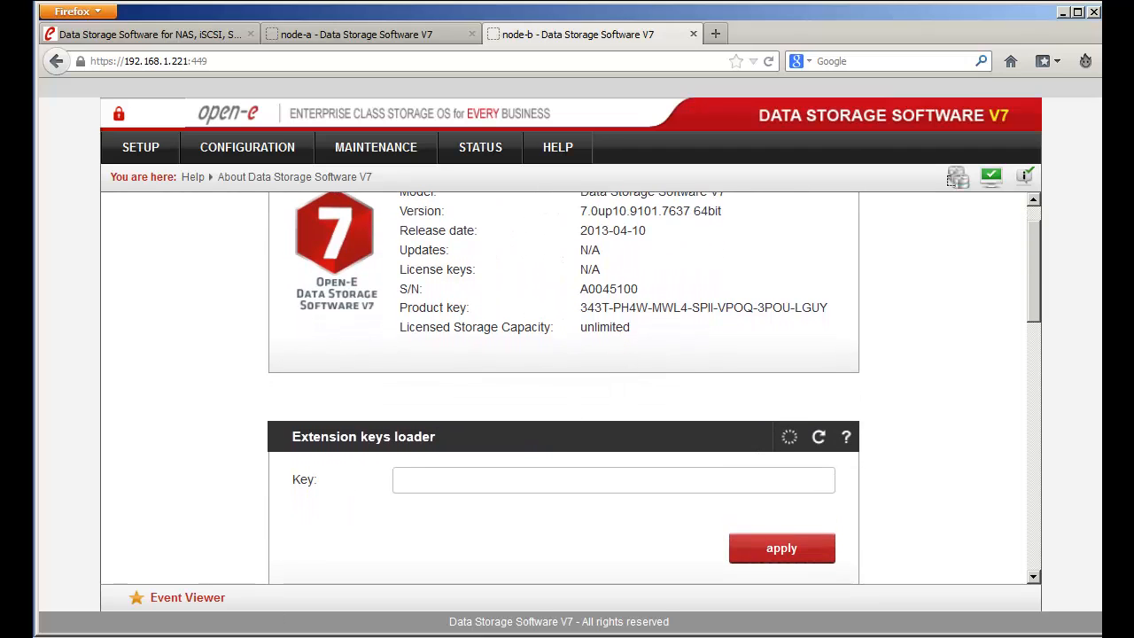
- Try to load Node-a's Active/Active key from A-A.txt as the extension key on node-b
key(alt+Tab)
right_click(370, 375)
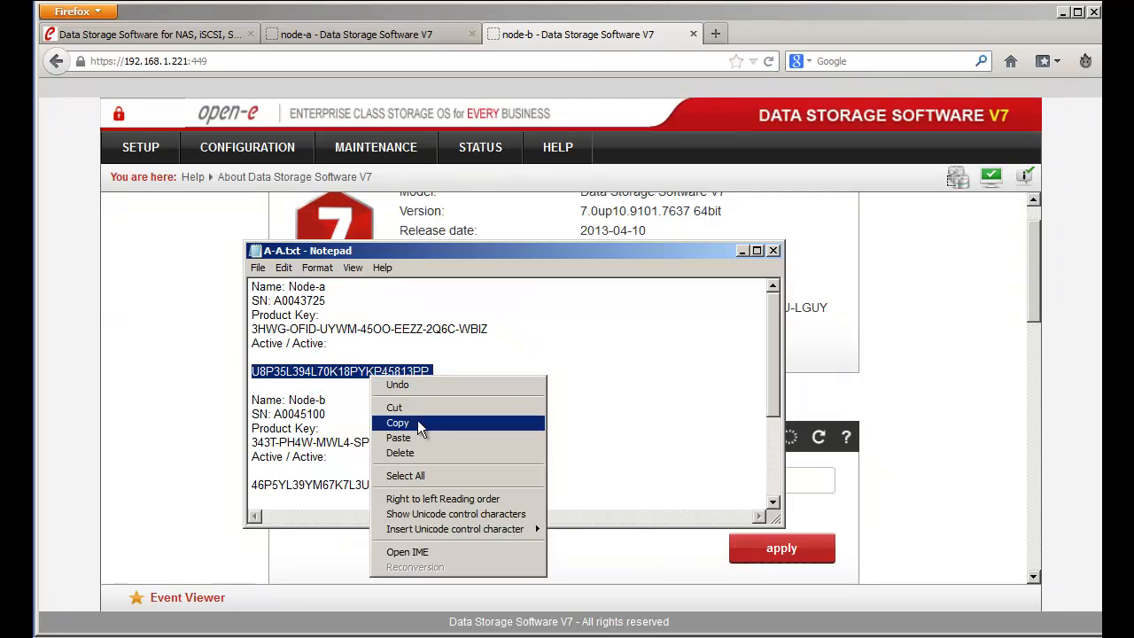
click(418, 424)
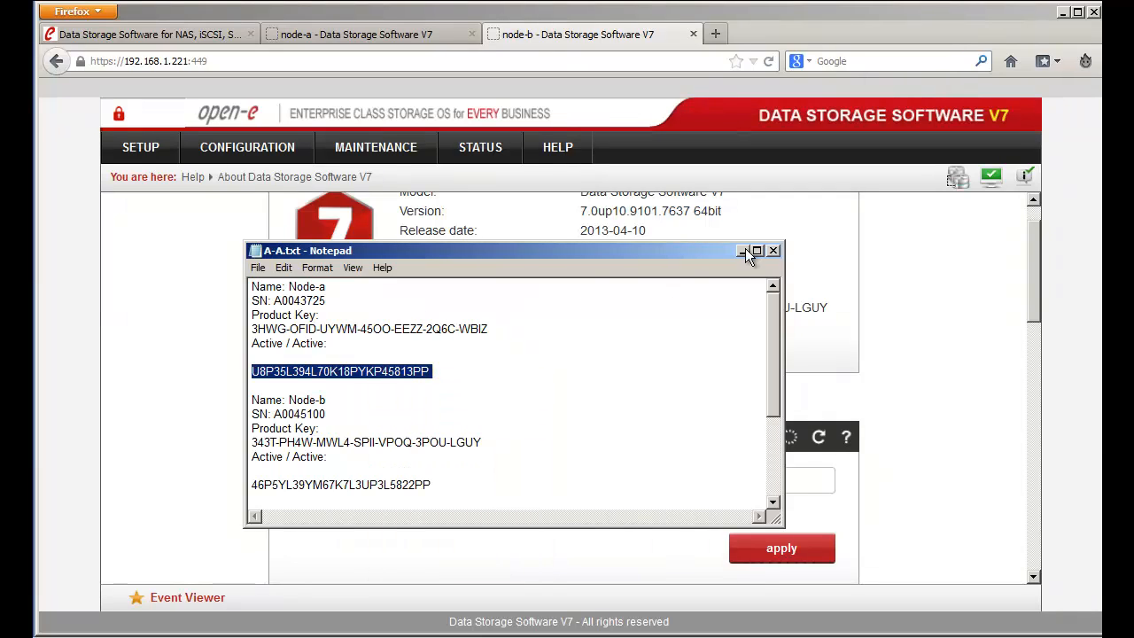
click(746, 254)
right_click(616, 486)
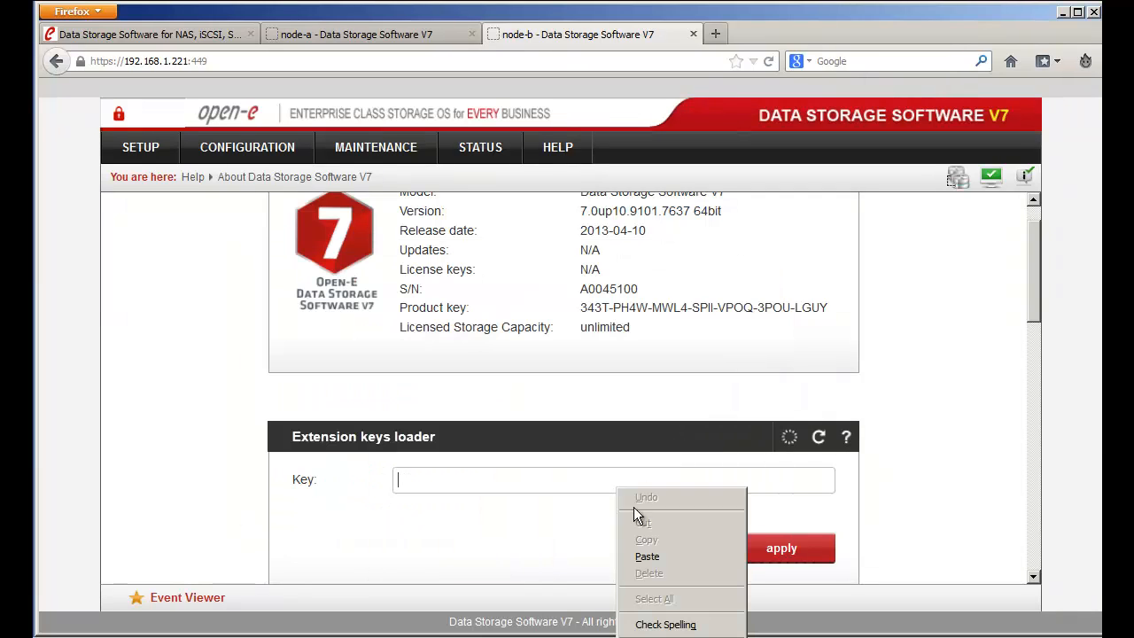
click(646, 557)
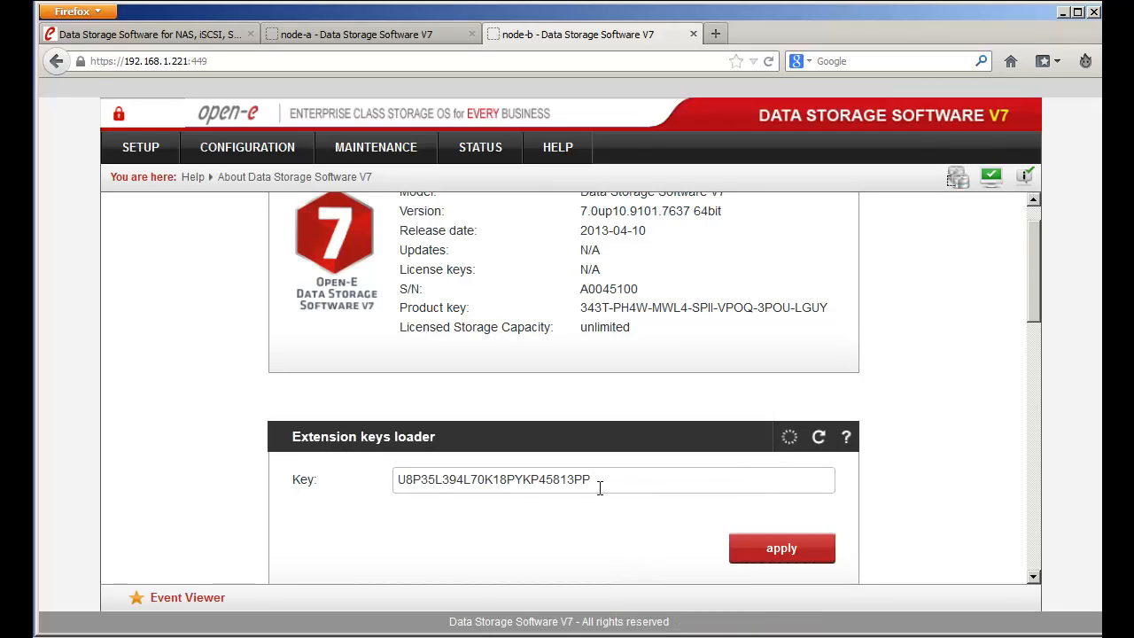
click(751, 550)
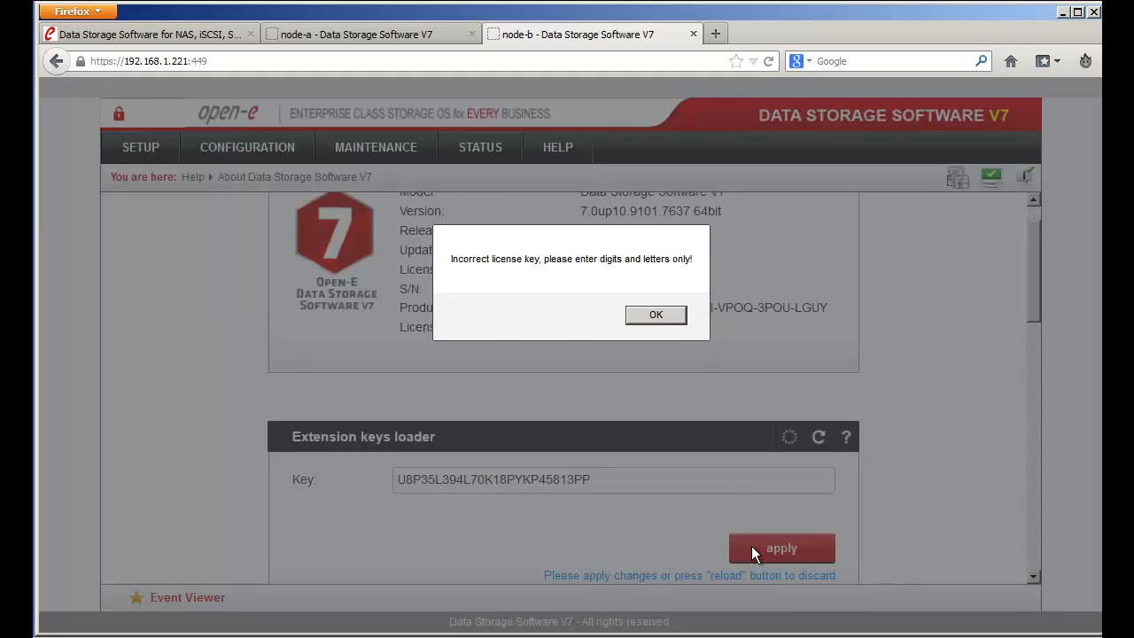
click(656, 317)
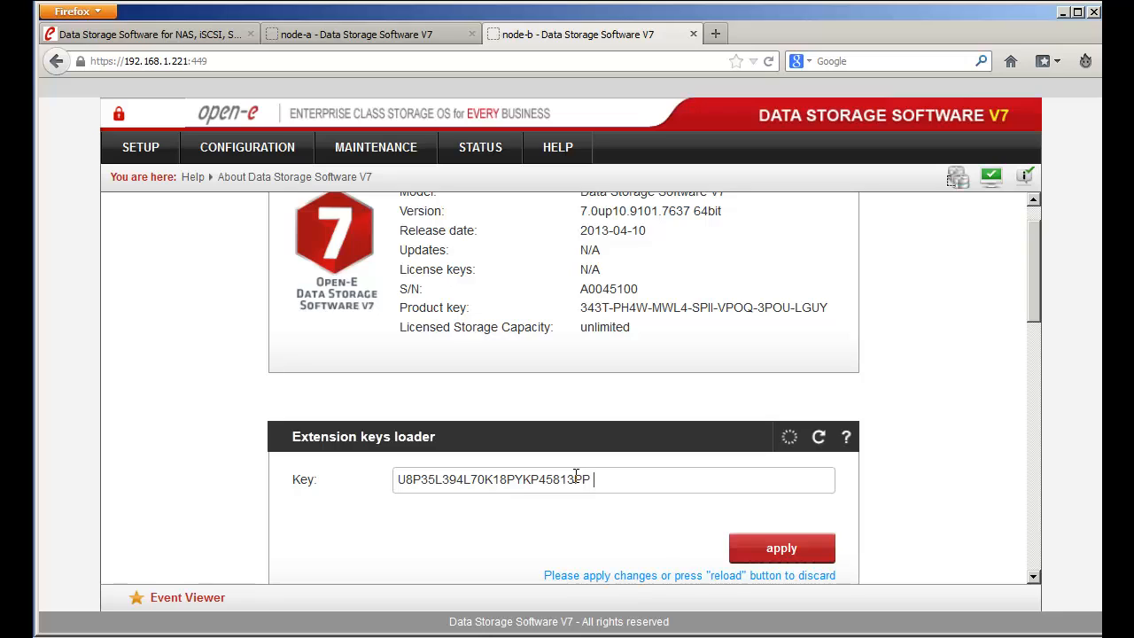
- Check node-b's product key against the Node-b entry in A-A.txt and copy Node-b's Active/Active key from that file
scroll(669, 317, up, 1)
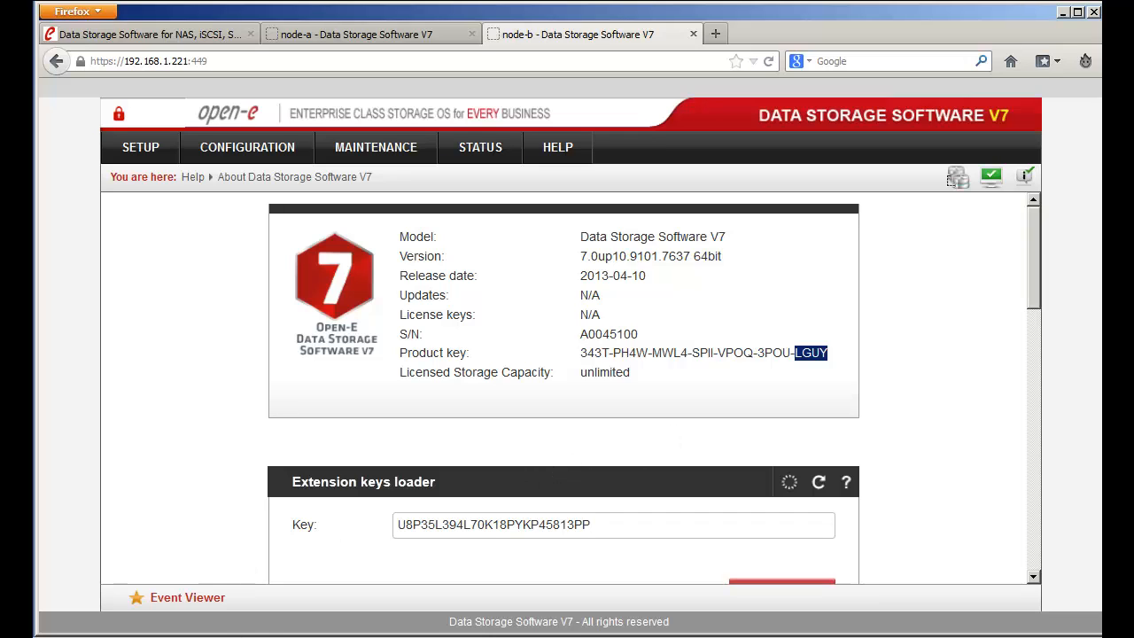
click(429, 636)
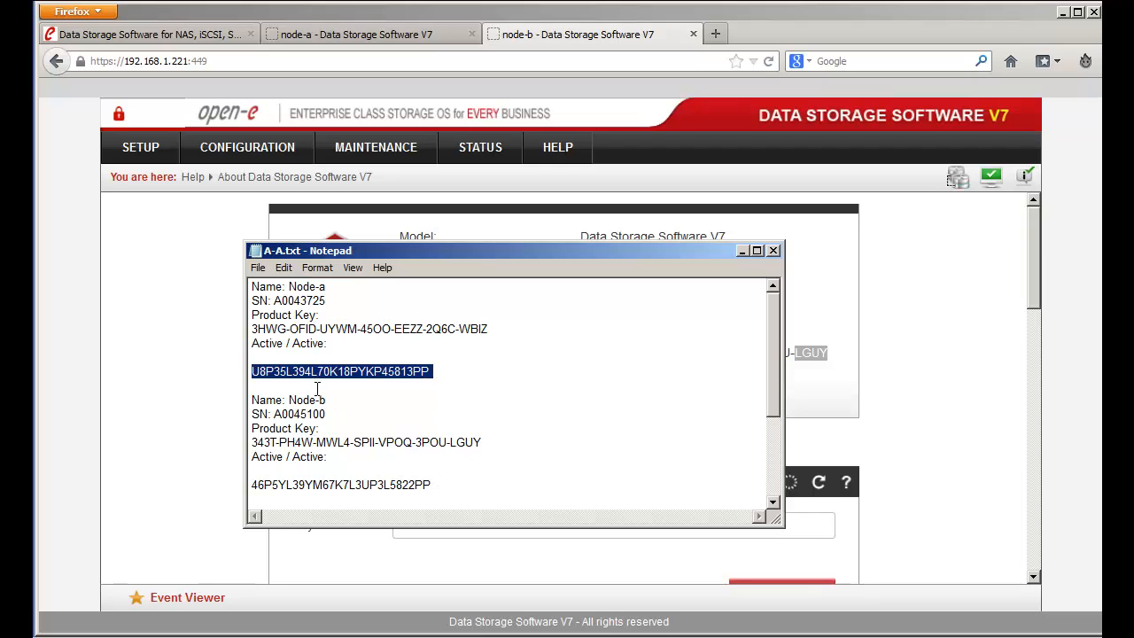
drag(327, 399, 289, 399)
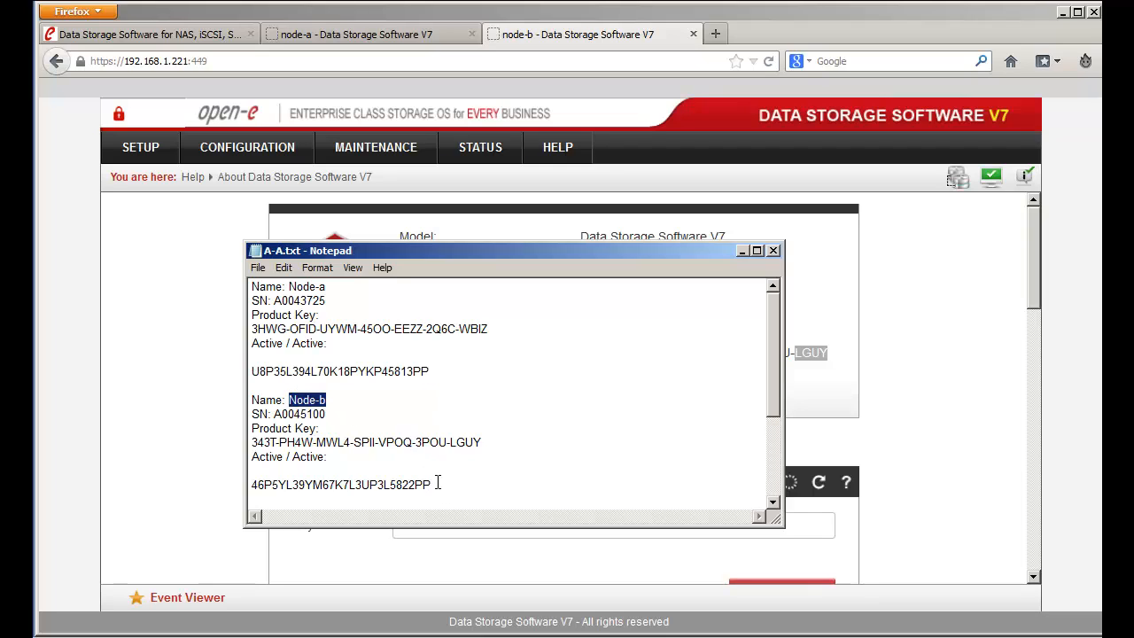
click(432, 485)
drag(481, 442, 453, 442)
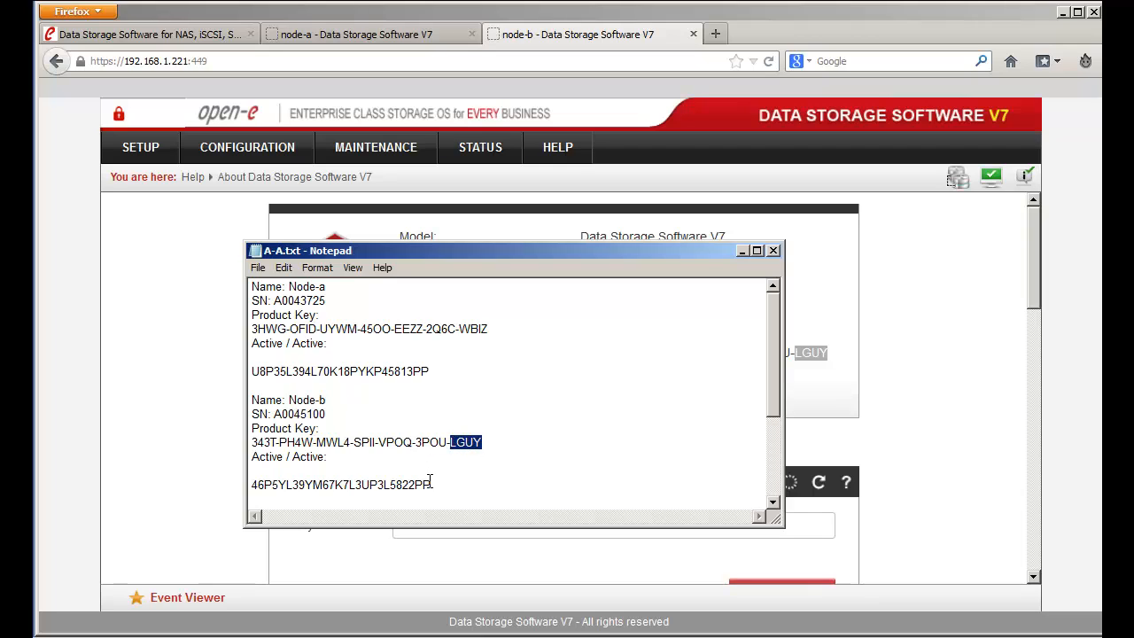
drag(433, 484, 253, 484)
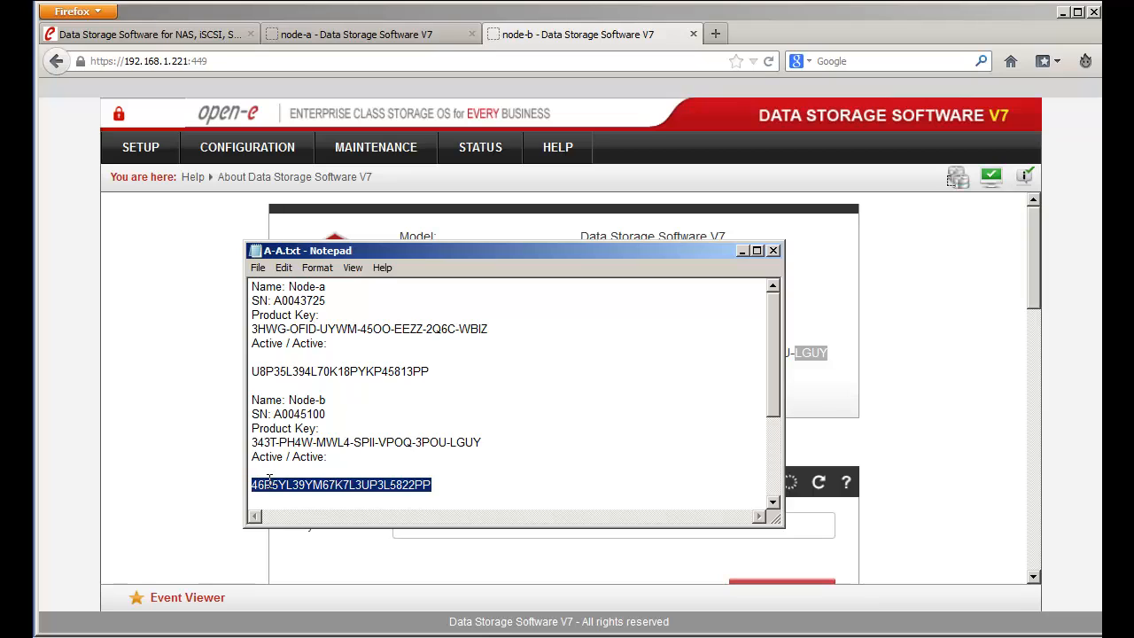
right_click(268, 487)
click(333, 324)
click(772, 252)
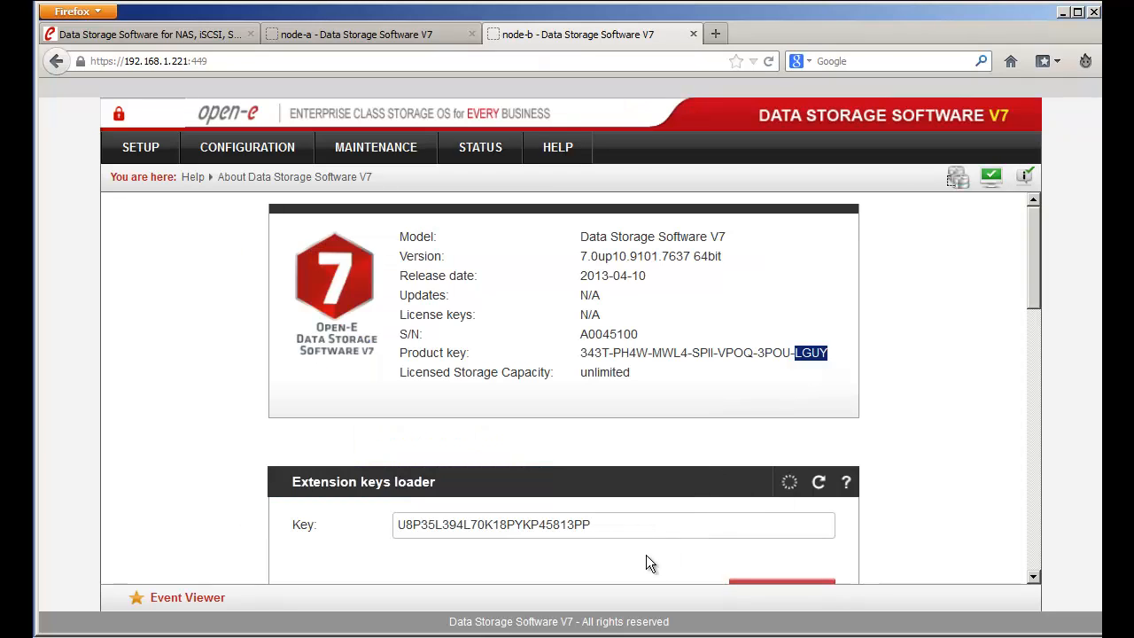
- Replace the entry in node-b's extension keys loader with the copied Active/Active license key and apply it
drag(602, 527, 344, 506)
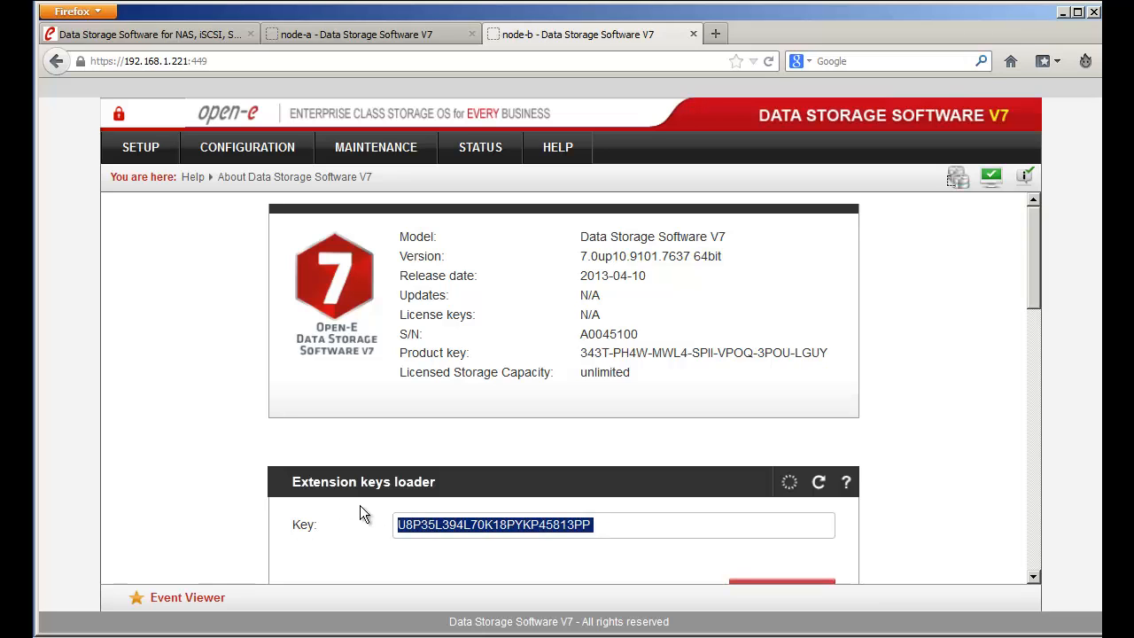
key(ctrl+v)
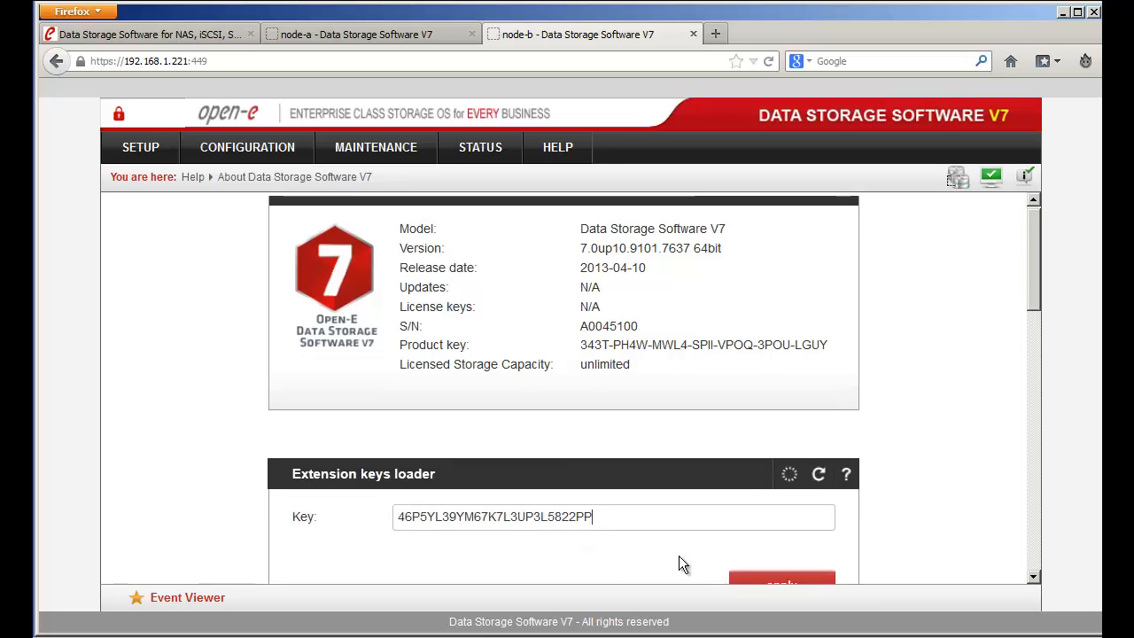
scroll(678, 558, down, 1)
click(782, 547)
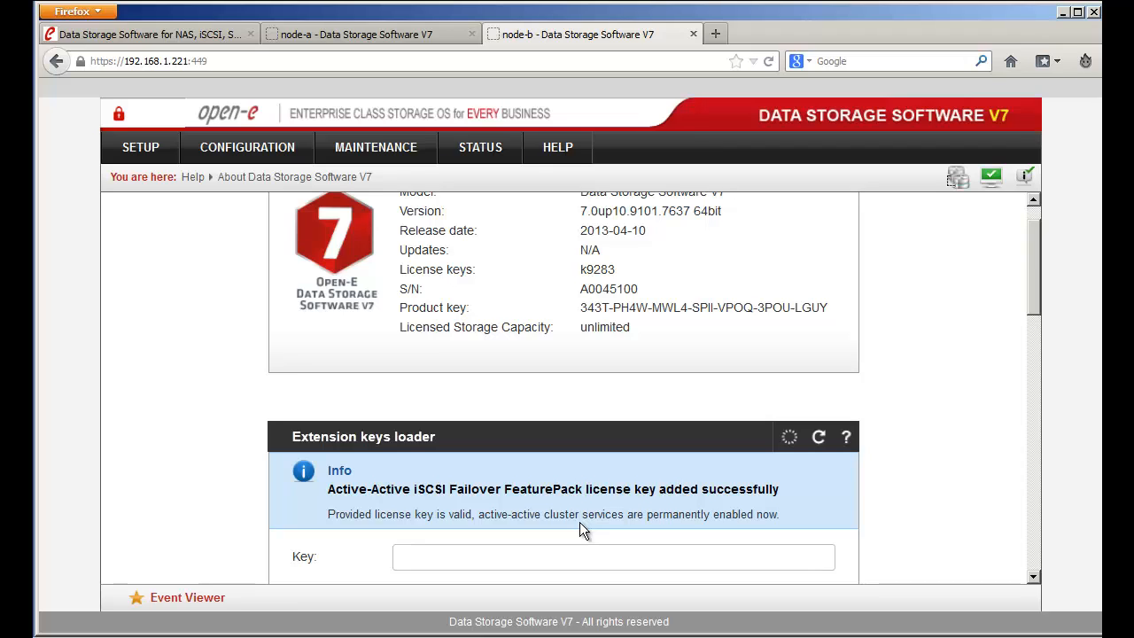
- Copy Node-a's Active/Active key from A-A.txt and open the About Data Storage Software V7 page on node-a
drag(828, 307, 794, 307)
click(134, 634)
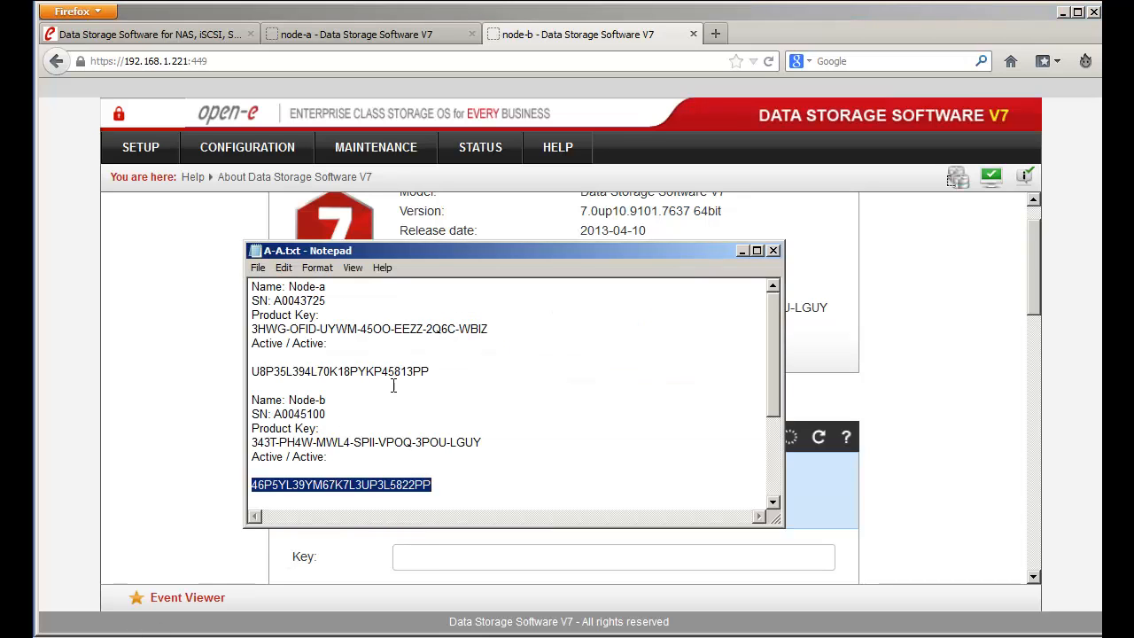
drag(432, 370, 314, 361)
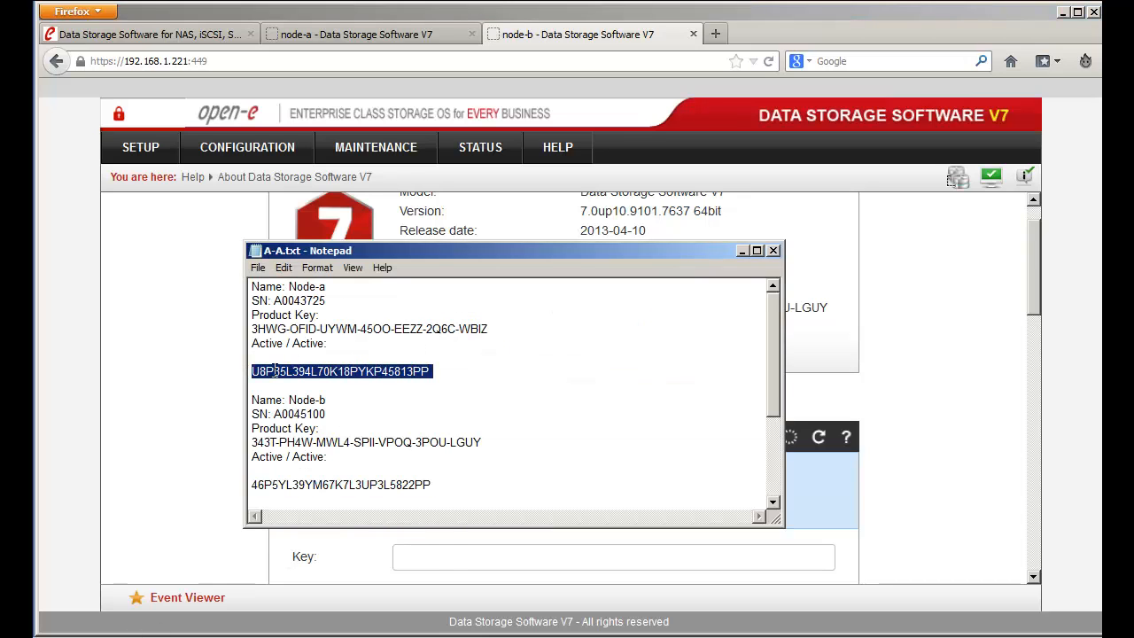
right_click(273, 369)
click(331, 418)
click(442, 14)
click(414, 29)
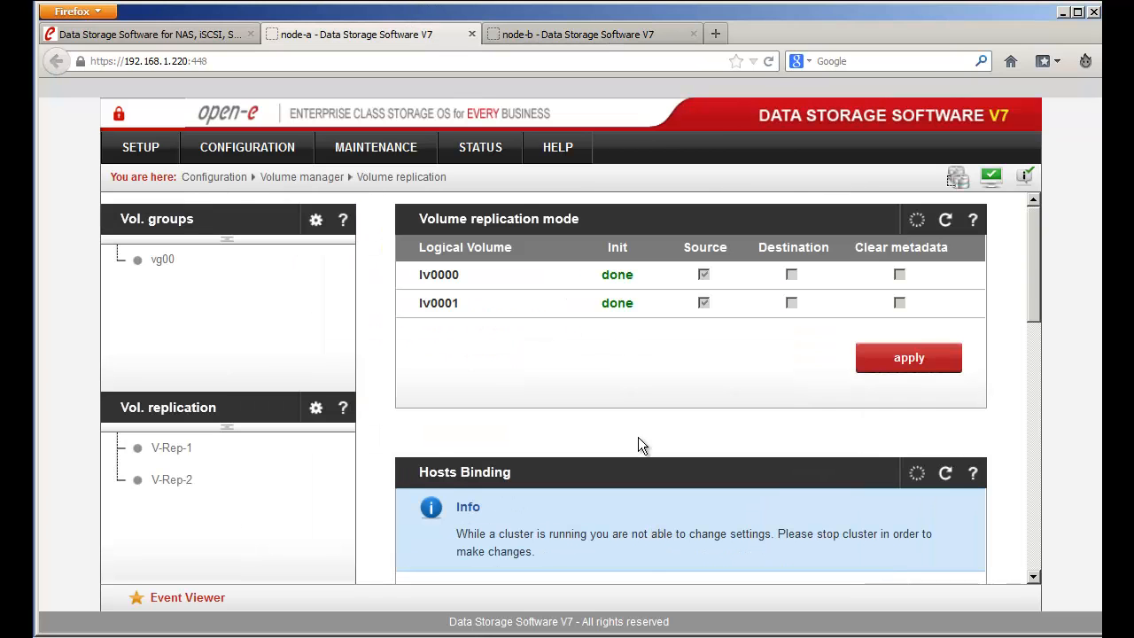
click(554, 157)
click(570, 215)
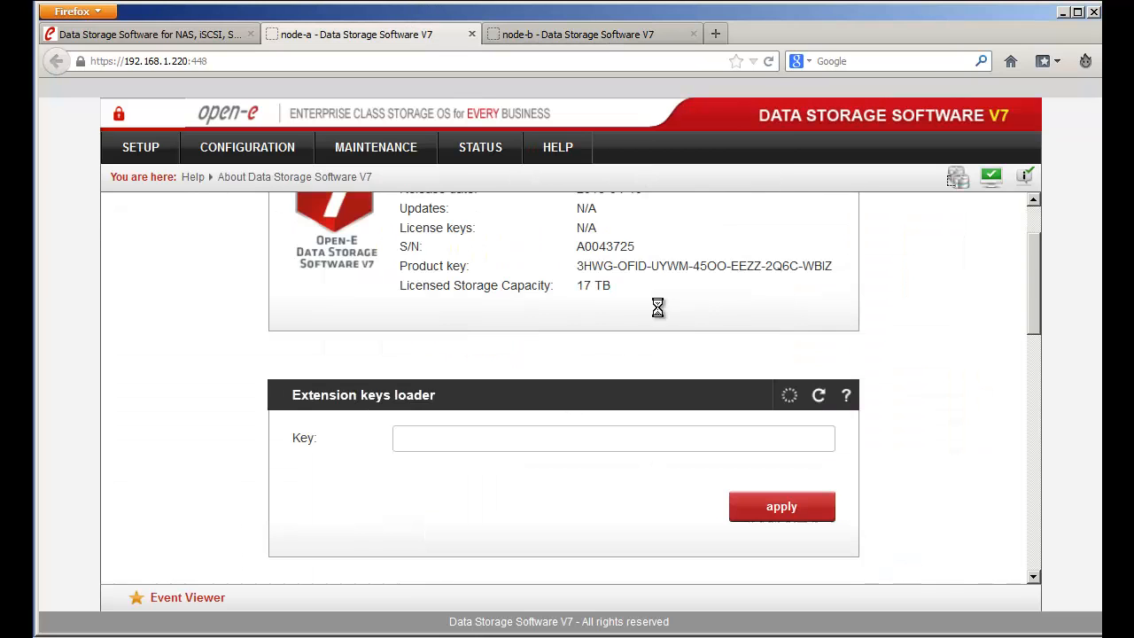
- Try to load the copied Active/Active license key in node-a's extension keys loader
right_click(512, 447)
click(547, 521)
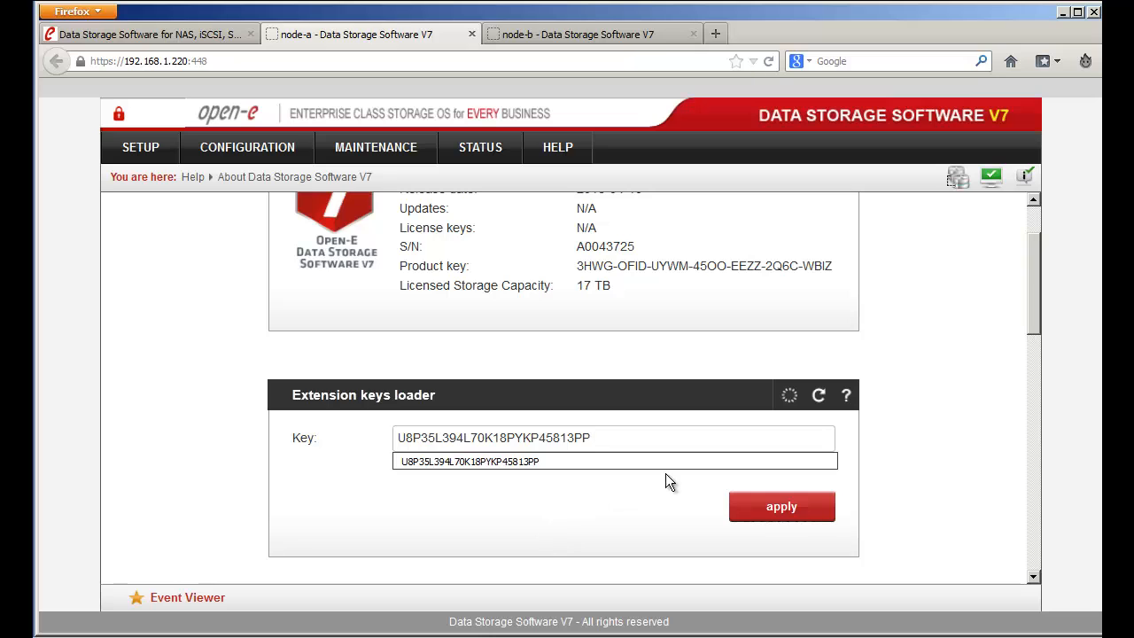
click(743, 513)
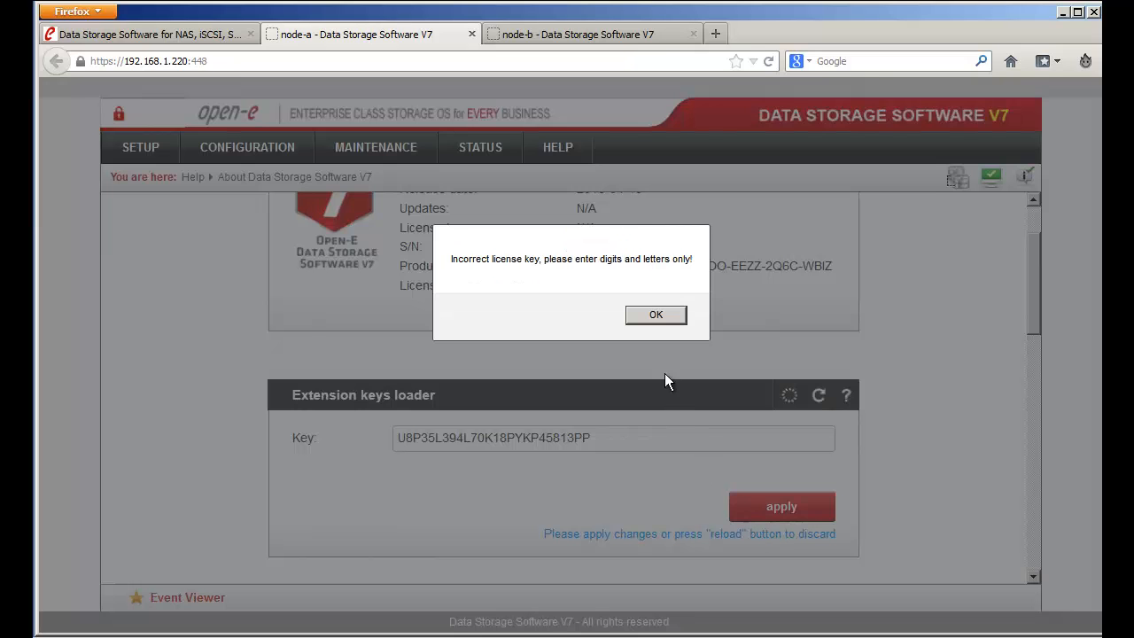
click(656, 316)
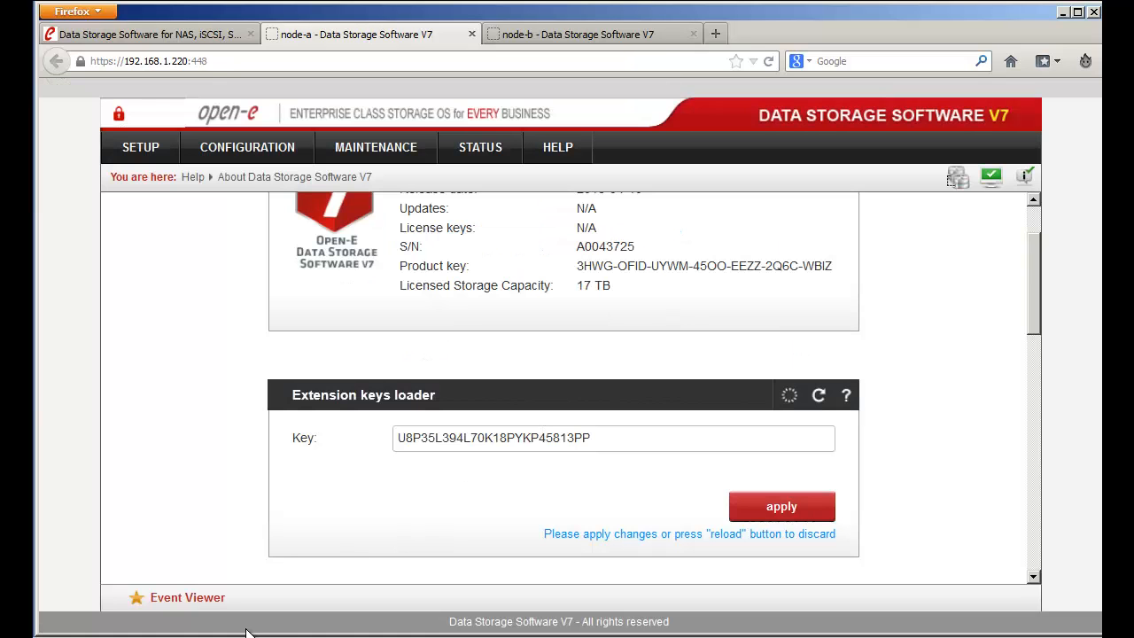
- Recopy Node-a's Active/Active license key from A-A.txt without the trailing space and apply it as node-a's extension key
click(163, 635)
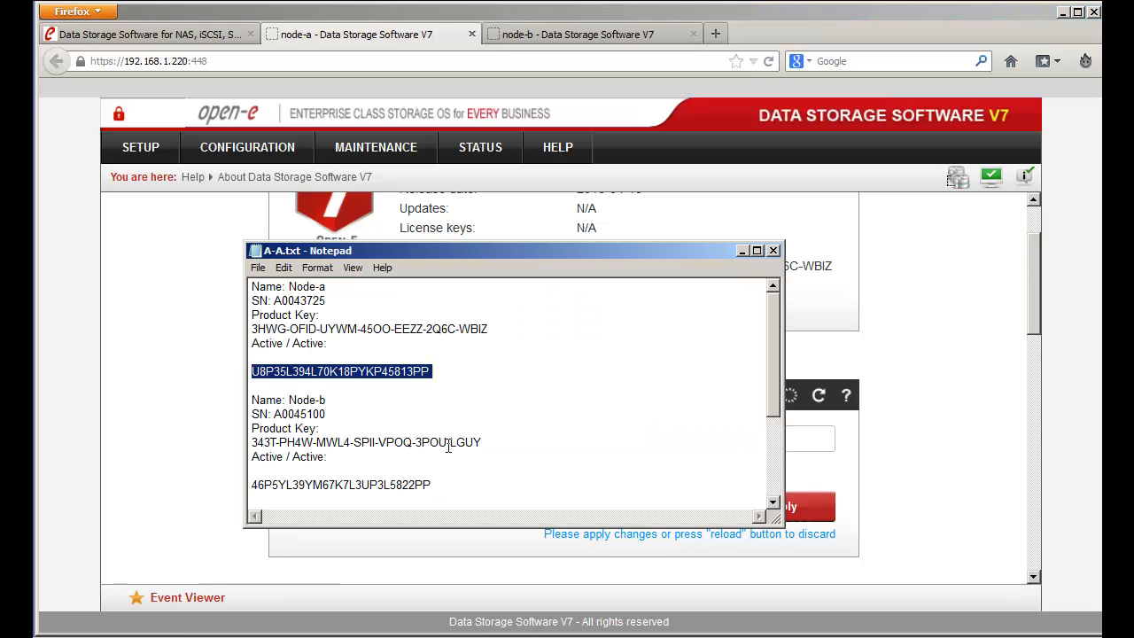
click(438, 380)
drag(431, 372, 256, 372)
right_click(256, 372)
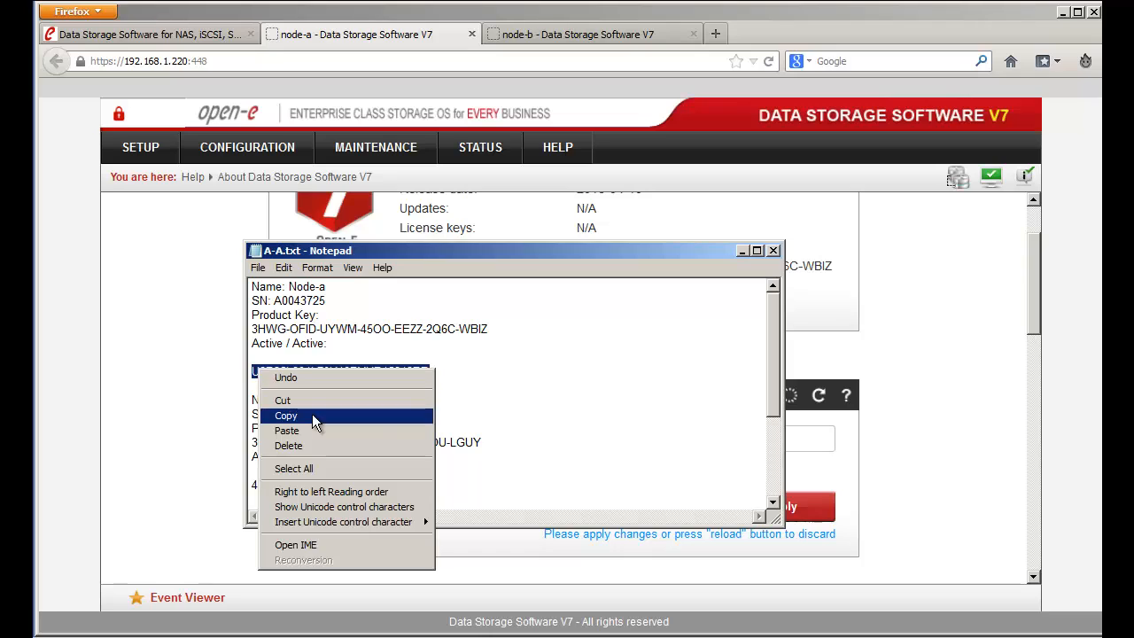
click(312, 414)
click(883, 425)
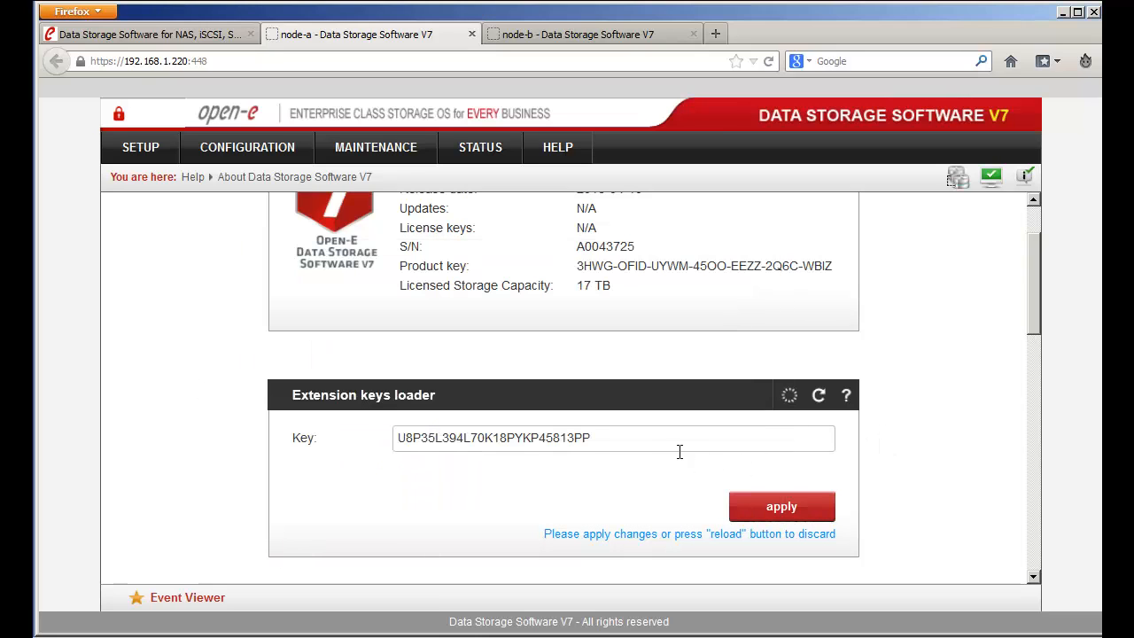
click(647, 441)
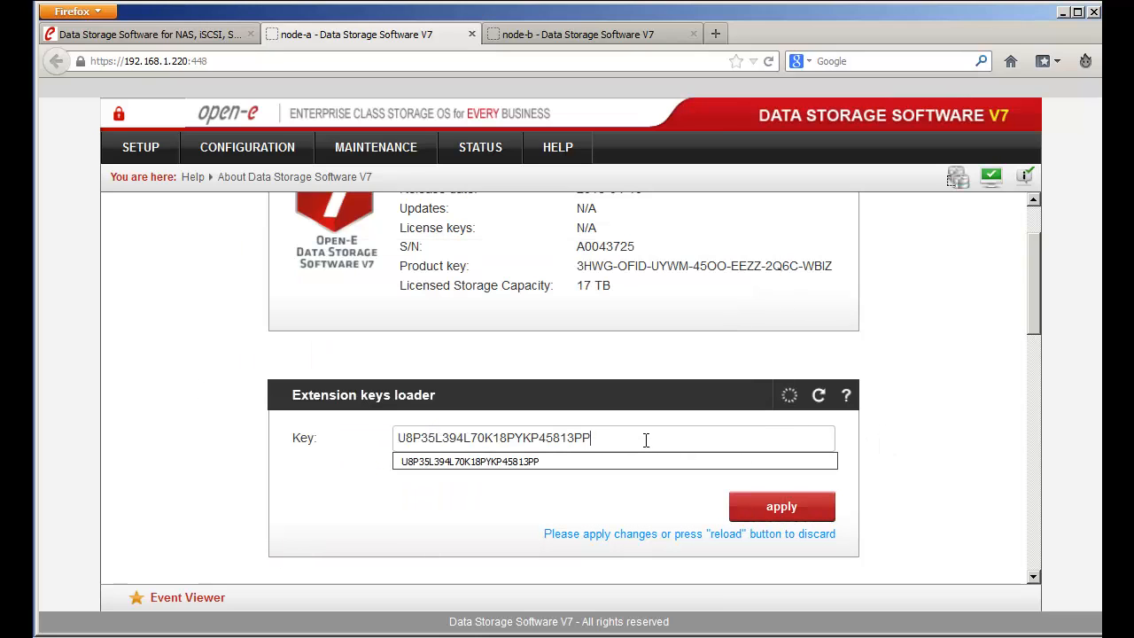
click(751, 506)
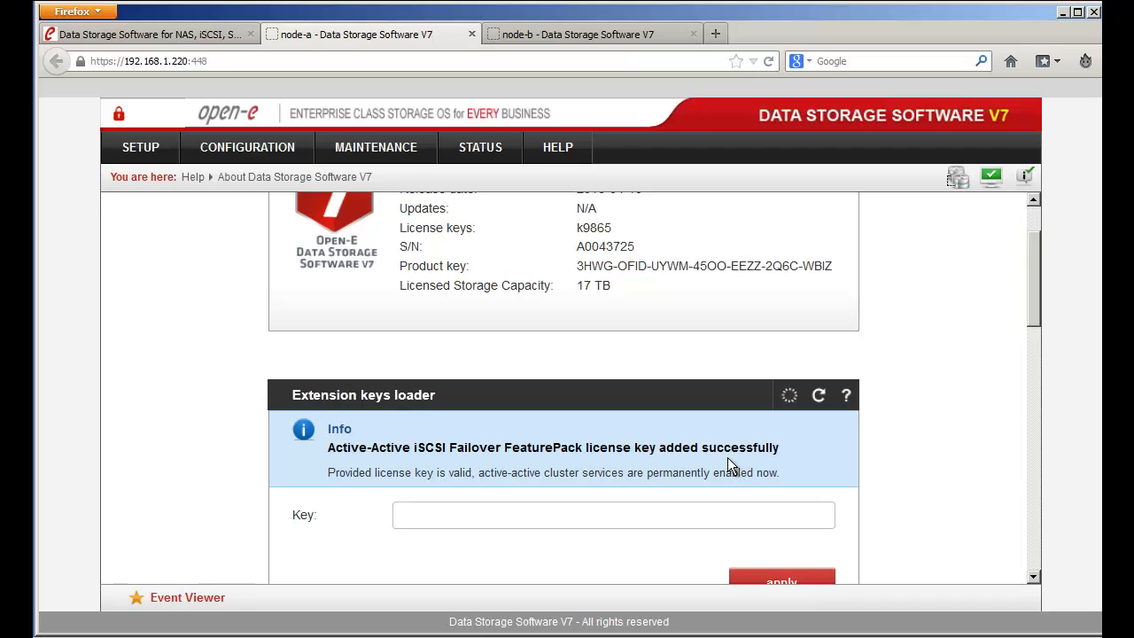
- Open the Failover settings on node-a and stop the running cluster, confirming the stop
click(140, 149)
click(187, 252)
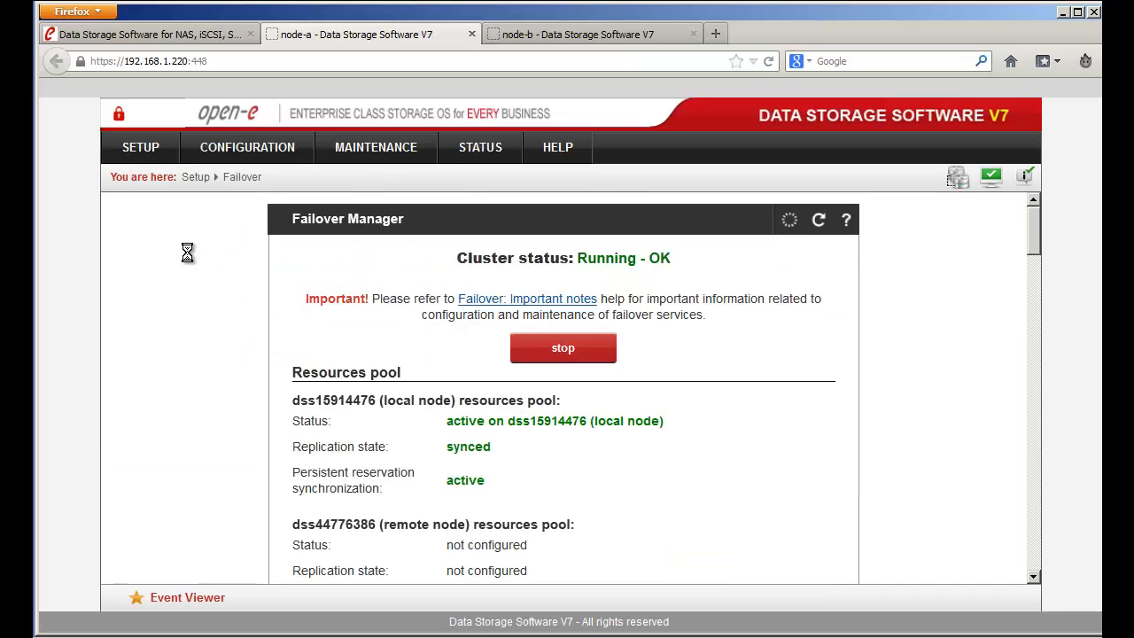
click(603, 356)
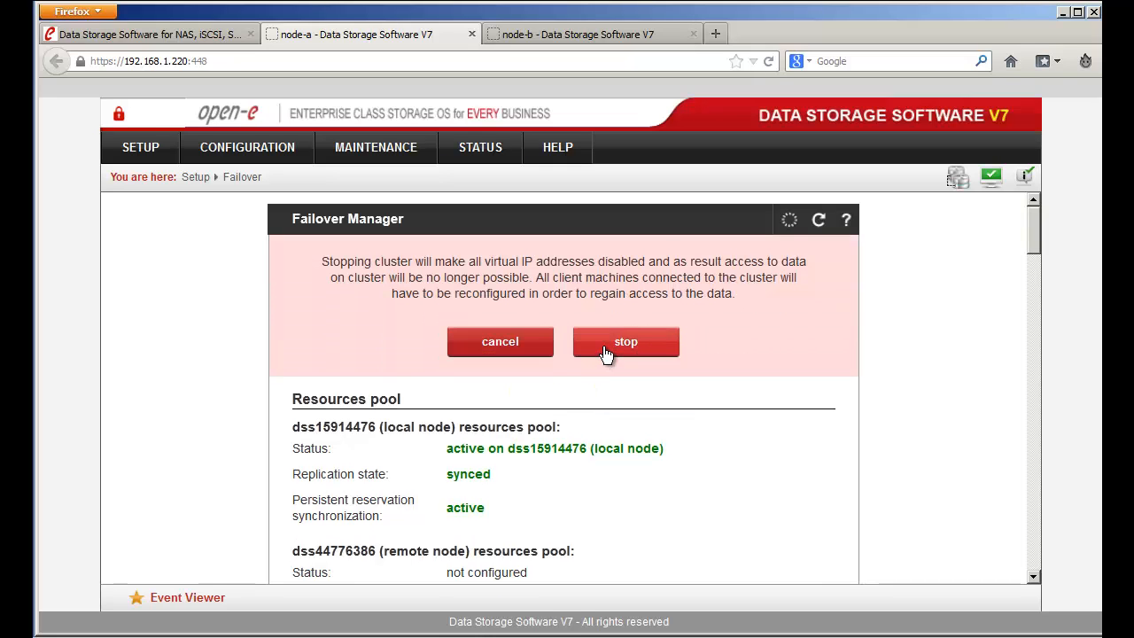
click(604, 348)
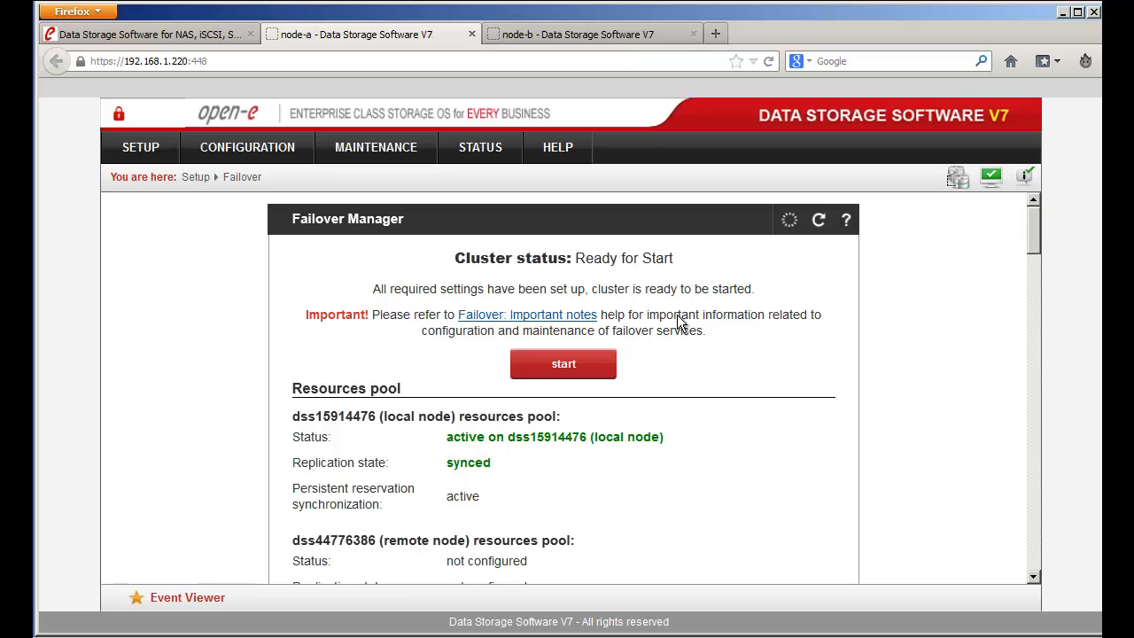
- Examine the resources pool status, auxiliary paths, ping nodes and failover trigger policy in node-a's Failover settings
scroll(676, 315, down, 7)
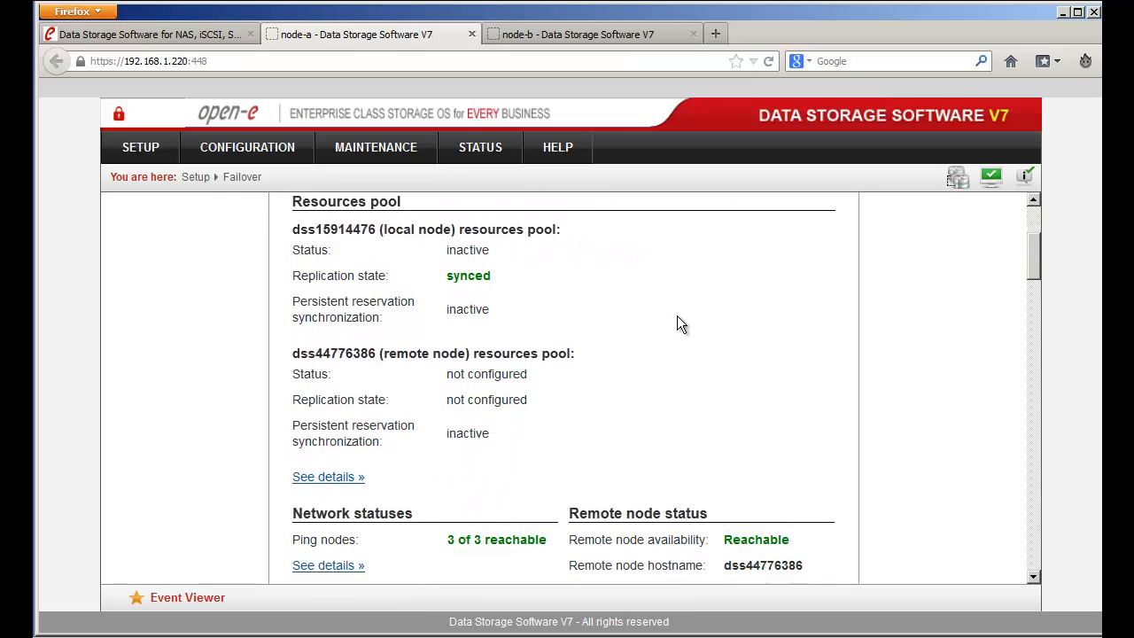
scroll(677, 315, down, 6)
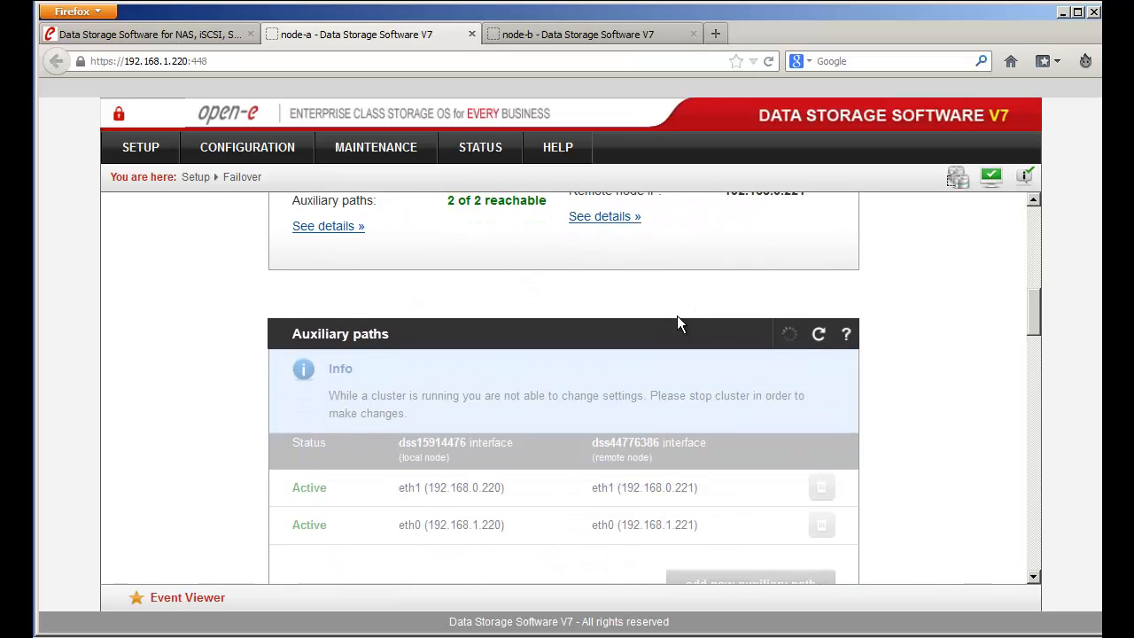
scroll(677, 315, down, 1)
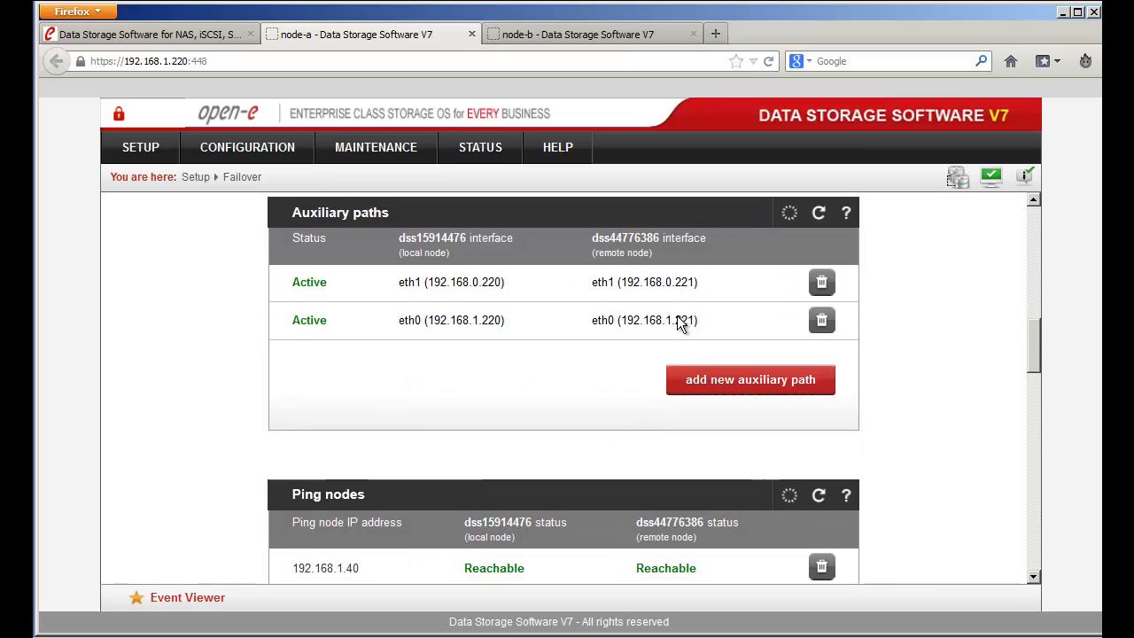
scroll(677, 316, down, 5)
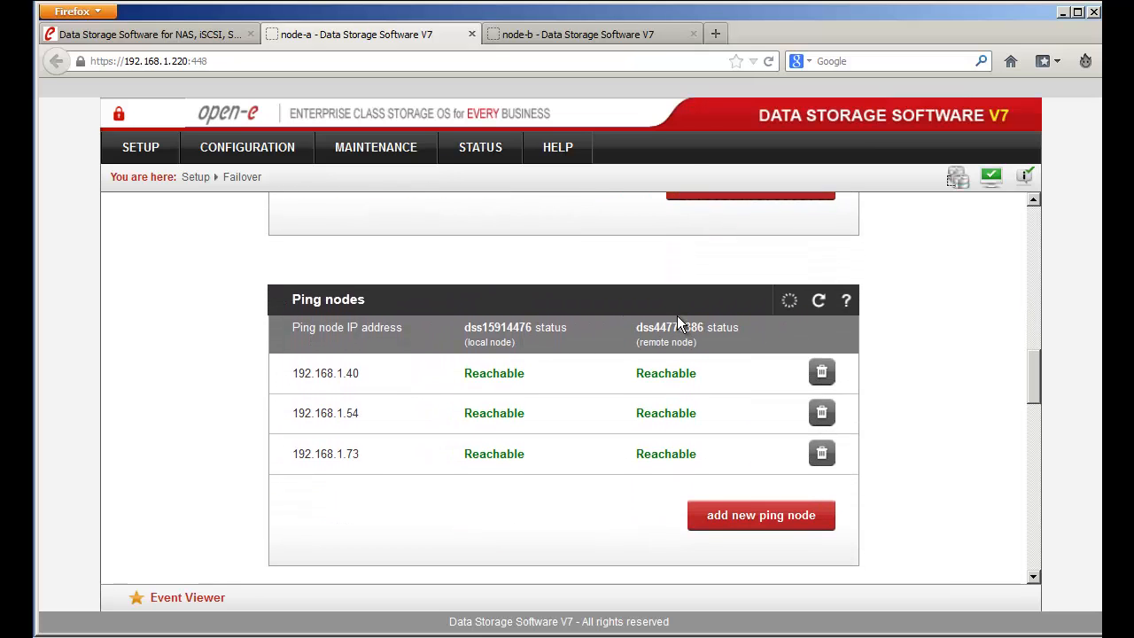
scroll(676, 316, down, 4)
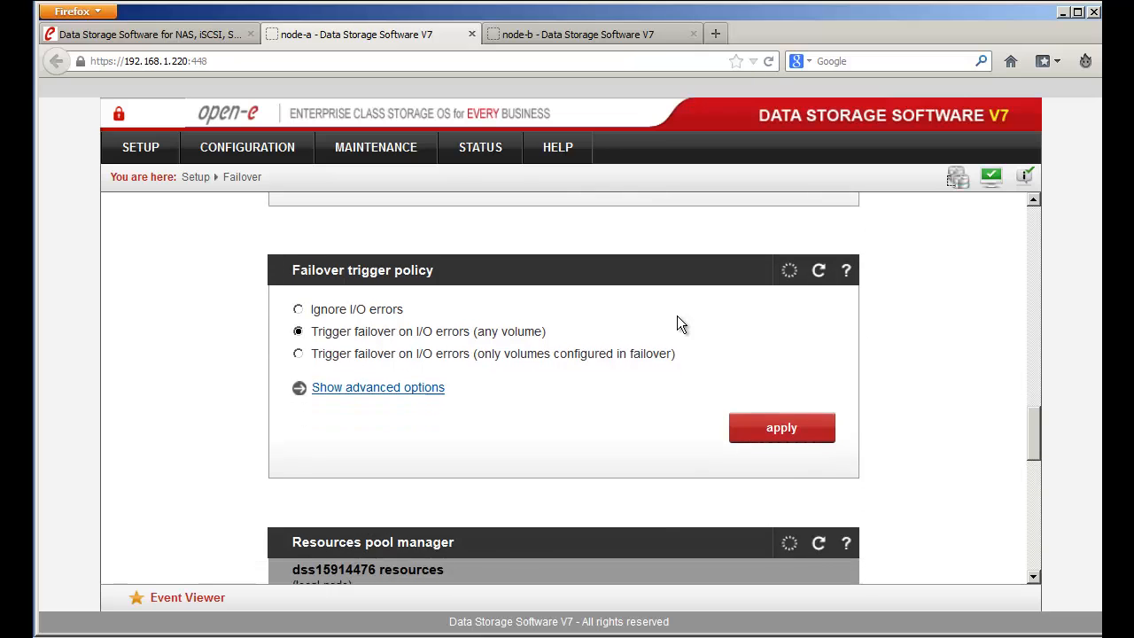
scroll(676, 315, up, 3)
scroll(677, 315, up, 3)
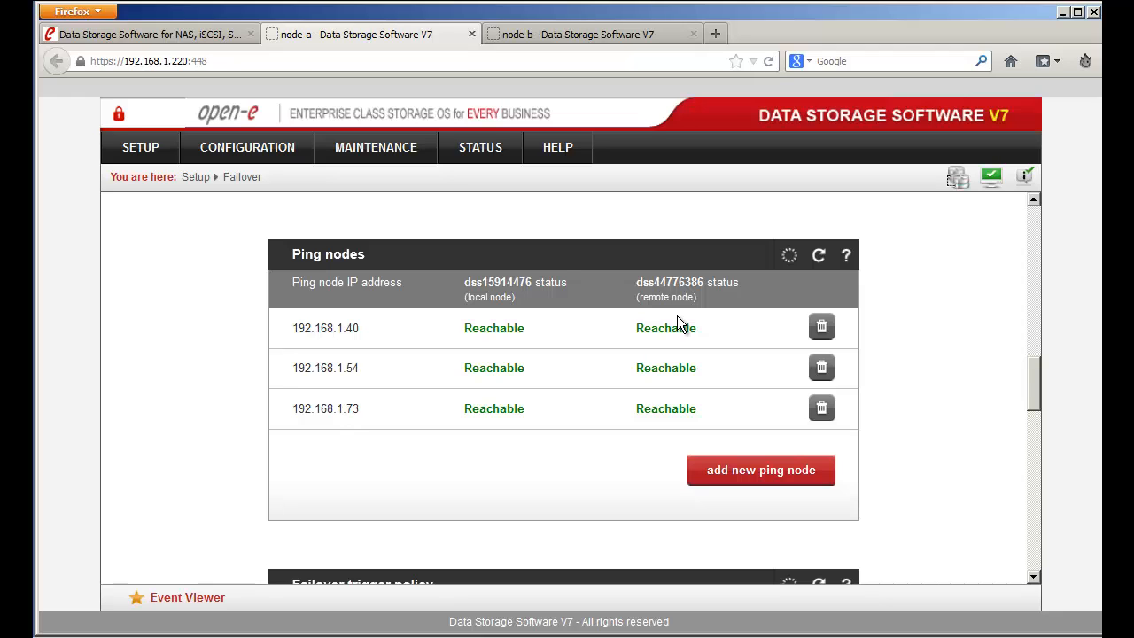
scroll(650, 394, down, 3)
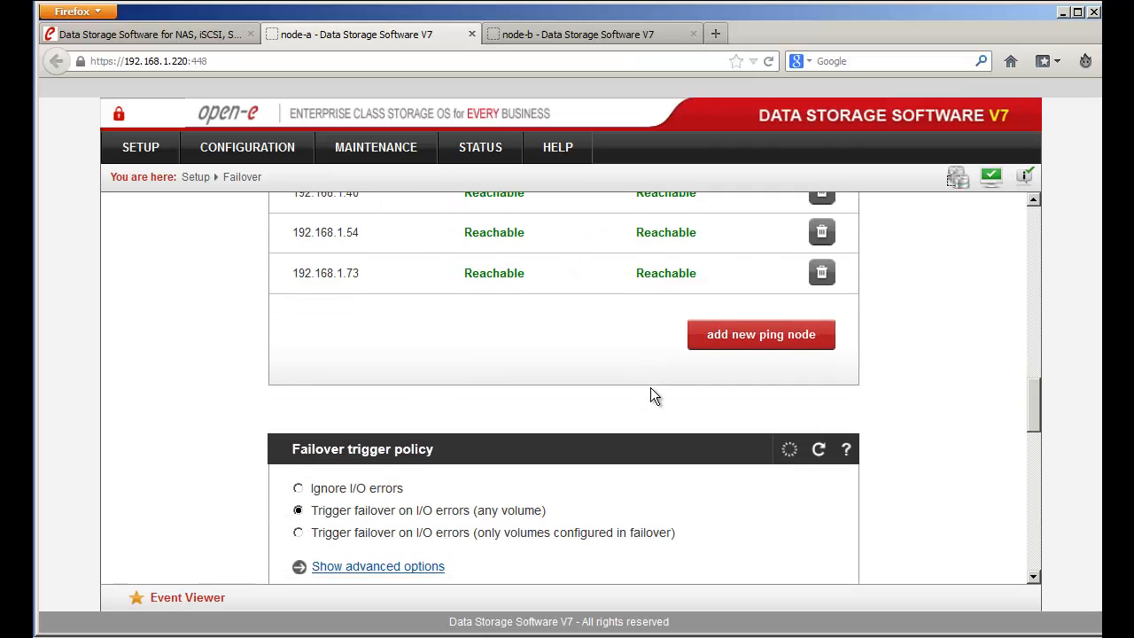
- Remove virtual IP 192.168.11.11 from the local node dss15914476 resources in the Resources pool manager and confirm the removal
scroll(650, 394, down, 13)
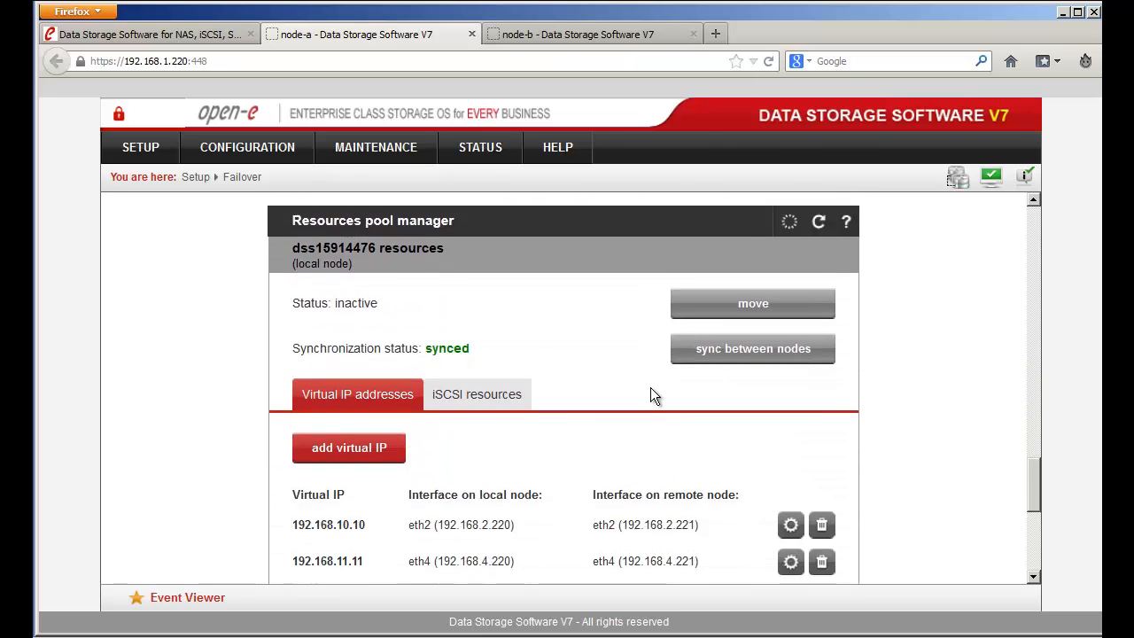
scroll(651, 388, up, 1)
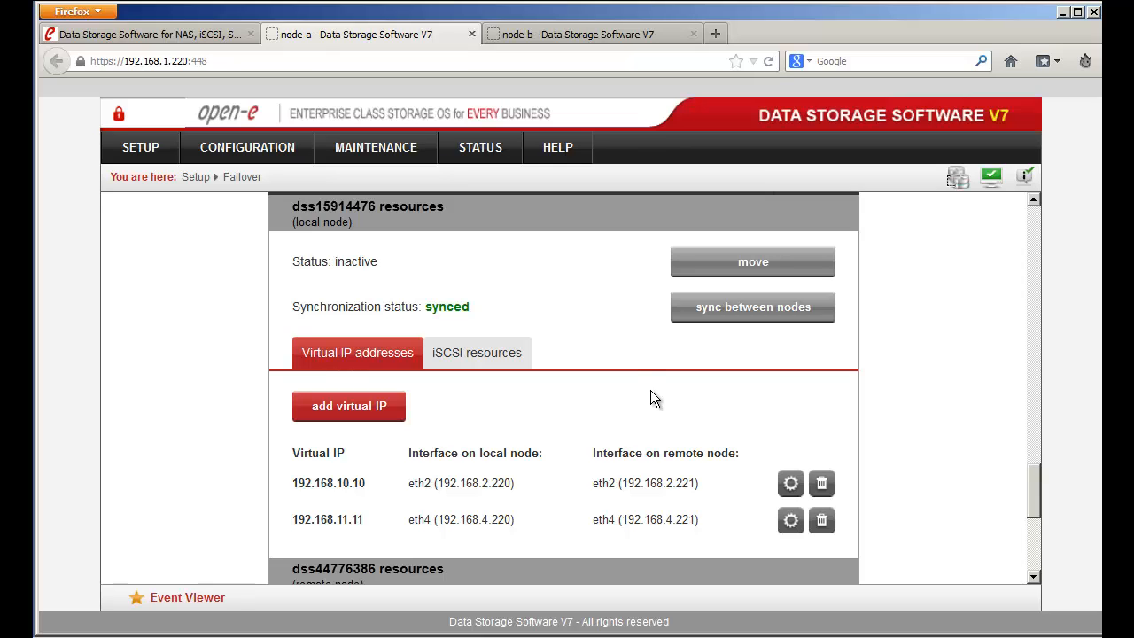
click(821, 521)
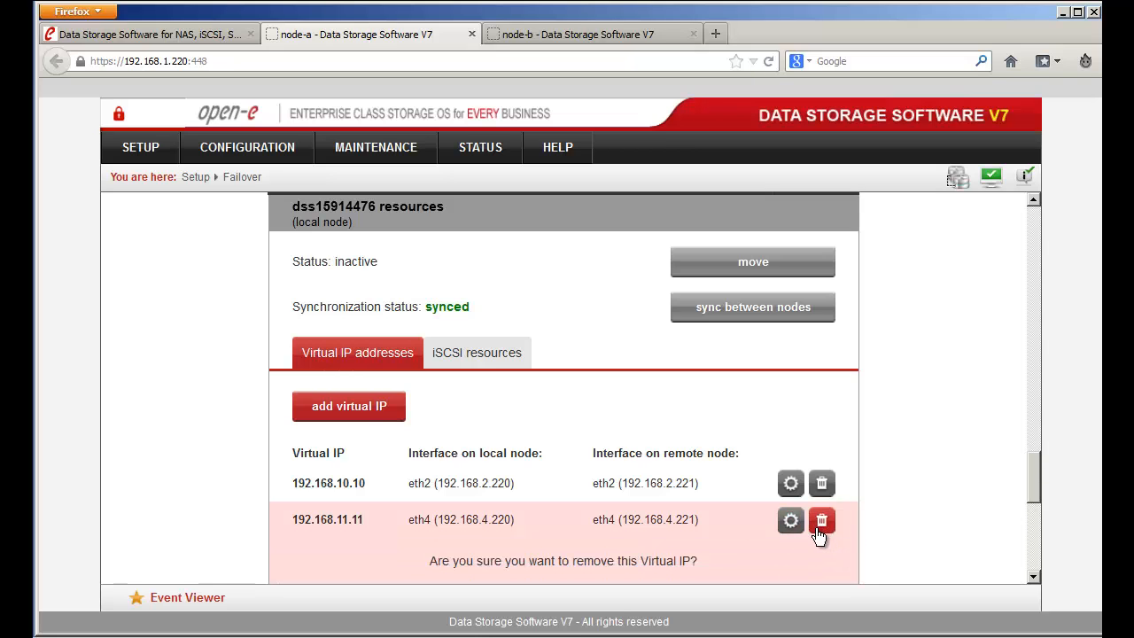
scroll(750, 532, down, 2)
click(633, 537)
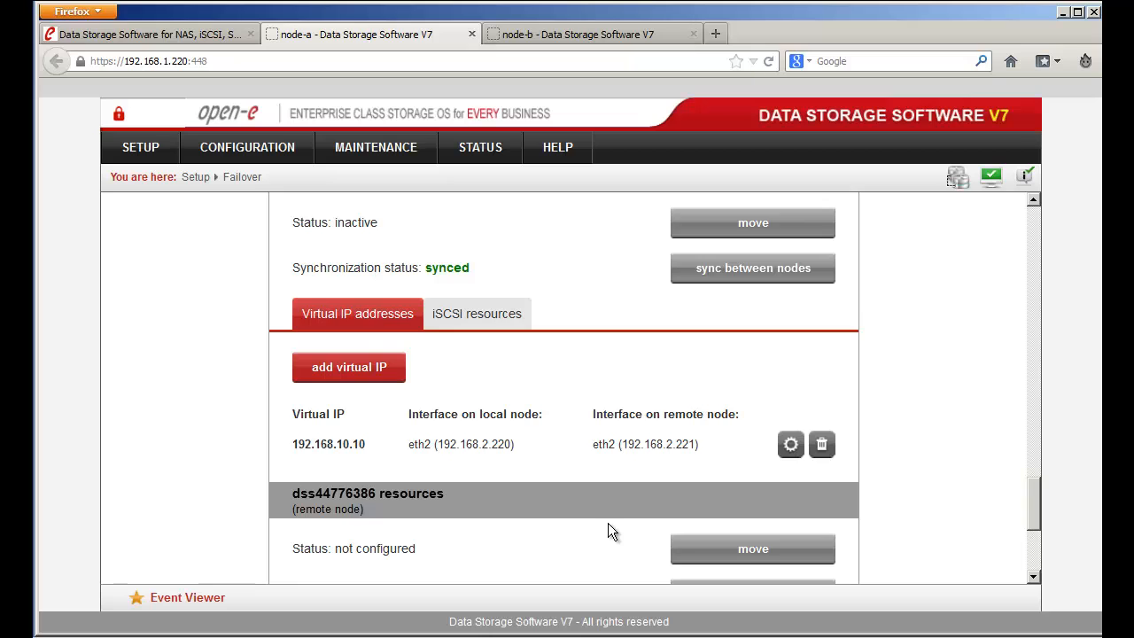
- Remove iSCSI target target1 (iqn.2013-04:node-b.target1) from the local node's iSCSI resources on node-a and confirm the removal
scroll(607, 523, down, 1)
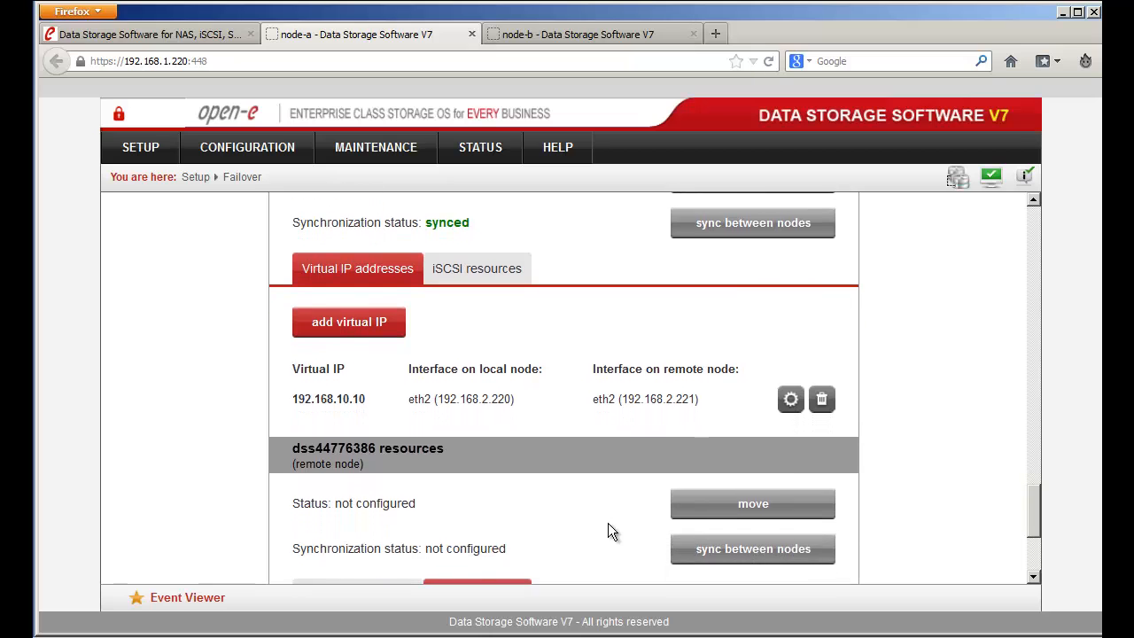
click(480, 279)
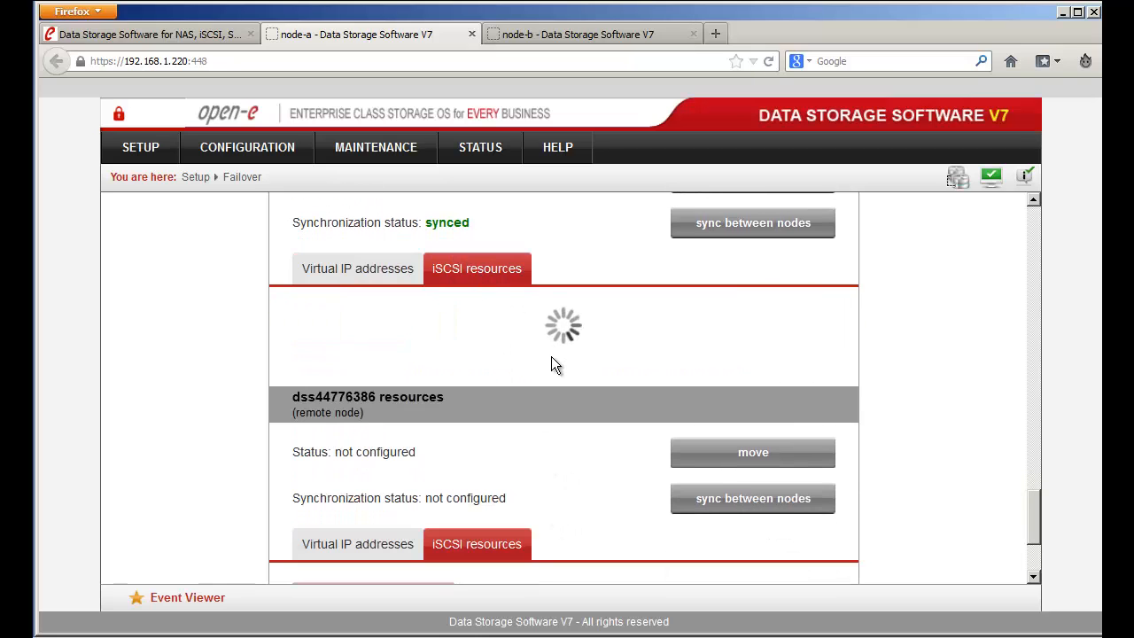
scroll(584, 417, down, 1)
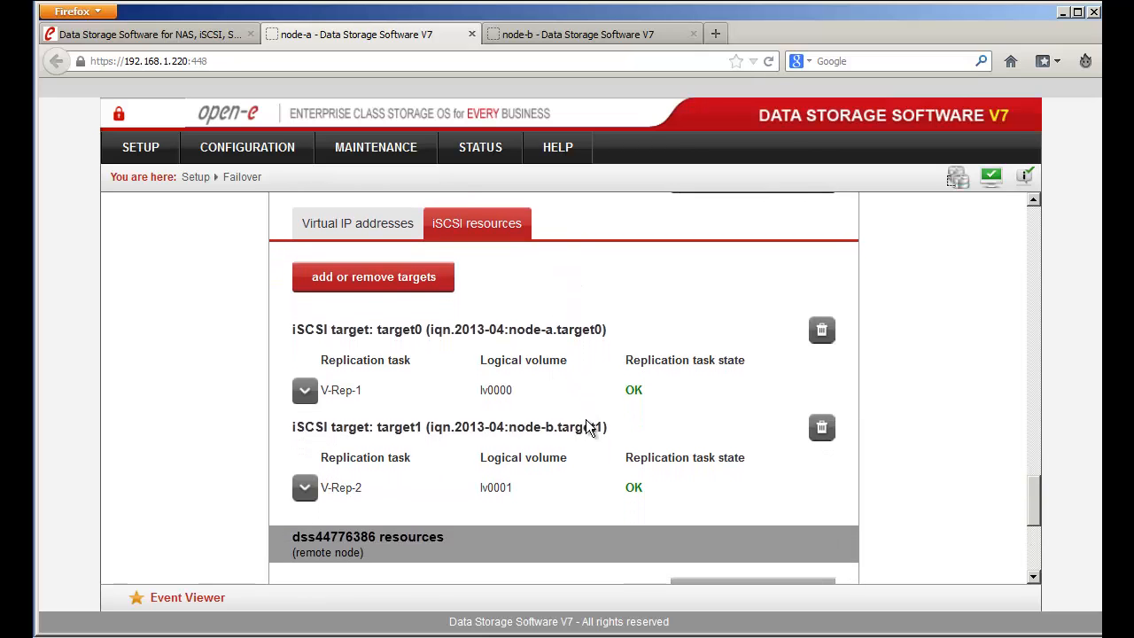
drag(607, 428, 496, 428)
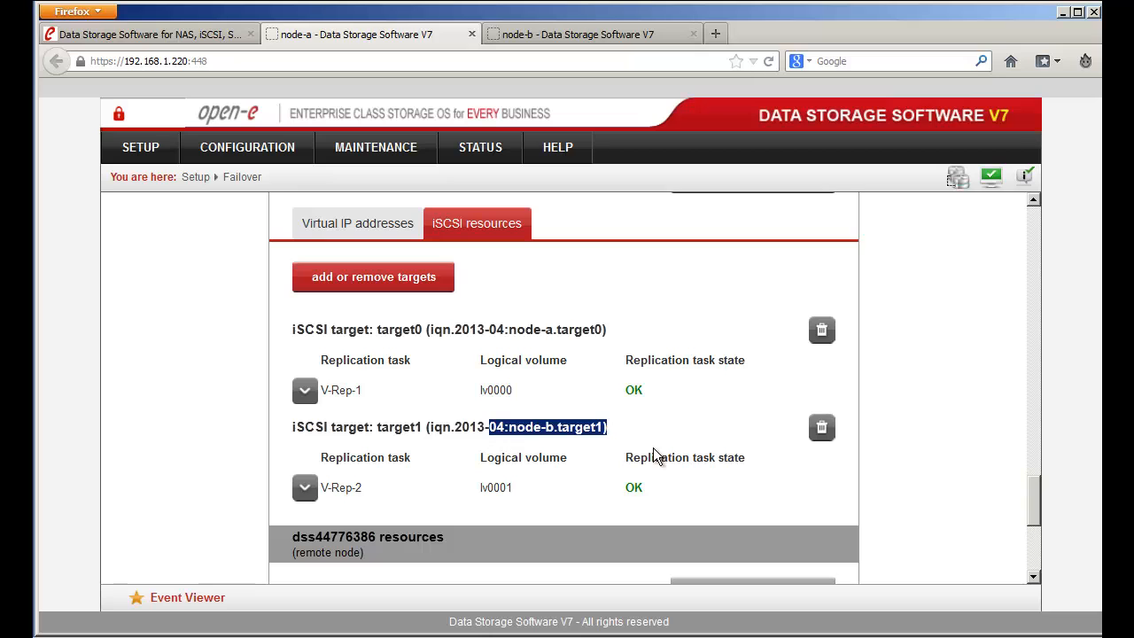
click(821, 432)
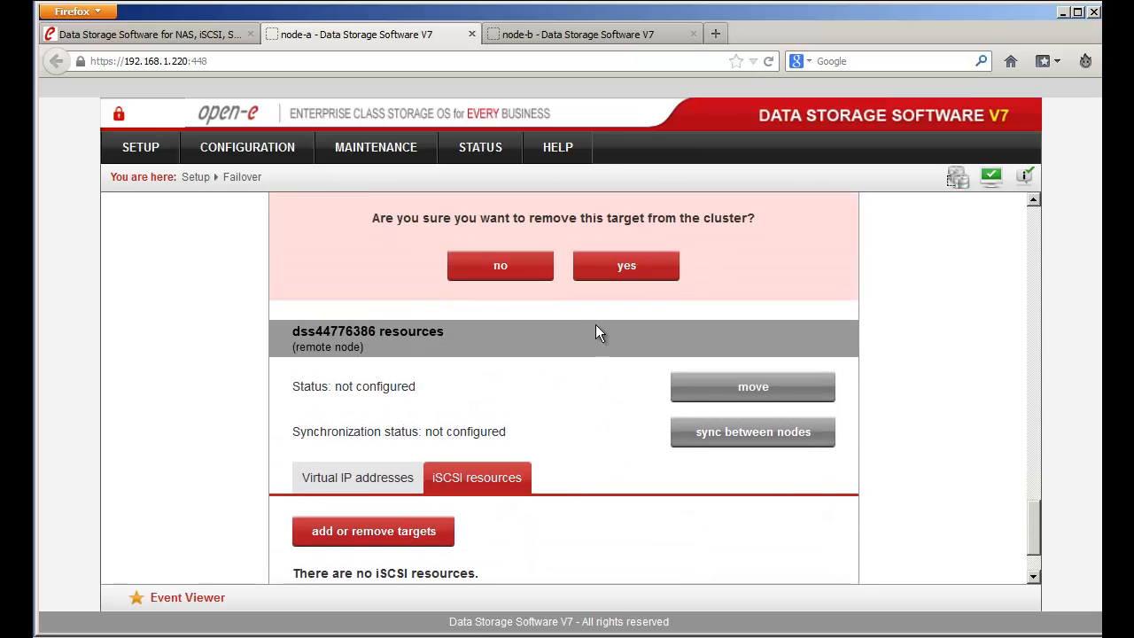
click(617, 265)
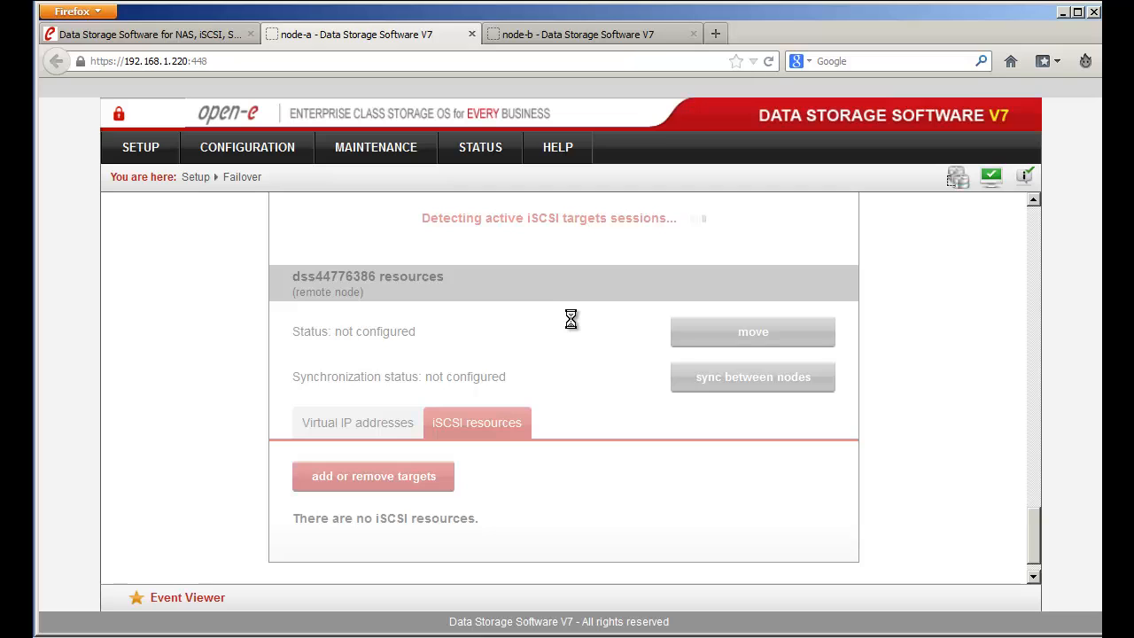
- Open the Volume replication settings on node-a and review the replication modes of its logical volumes
scroll(570, 319, up, 3)
scroll(571, 319, up, 3)
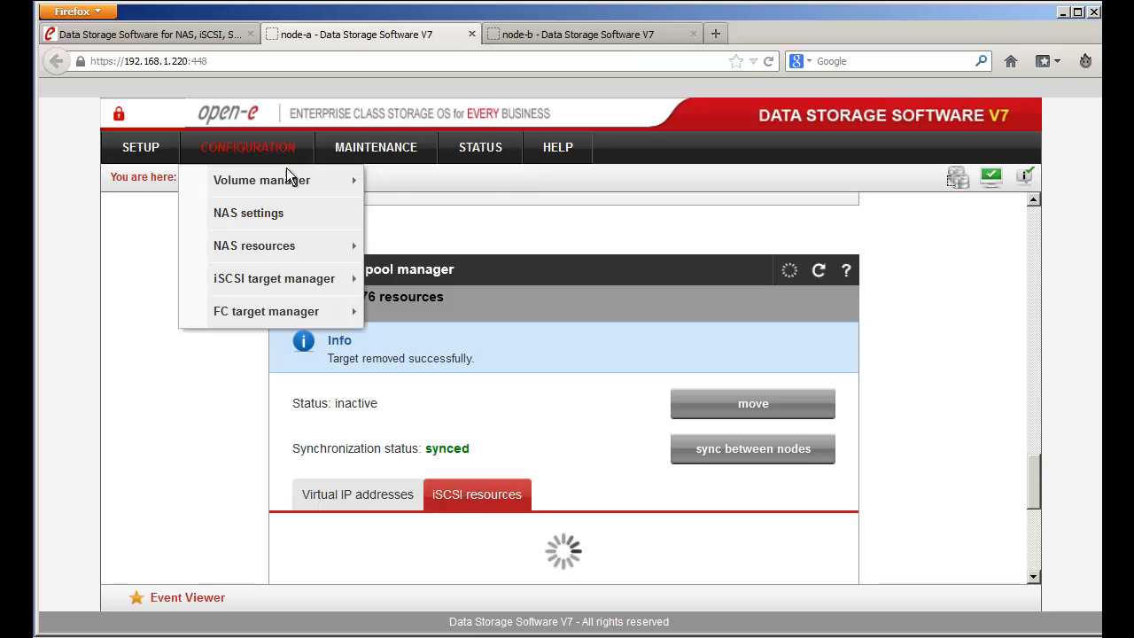
mouse_move(291, 183)
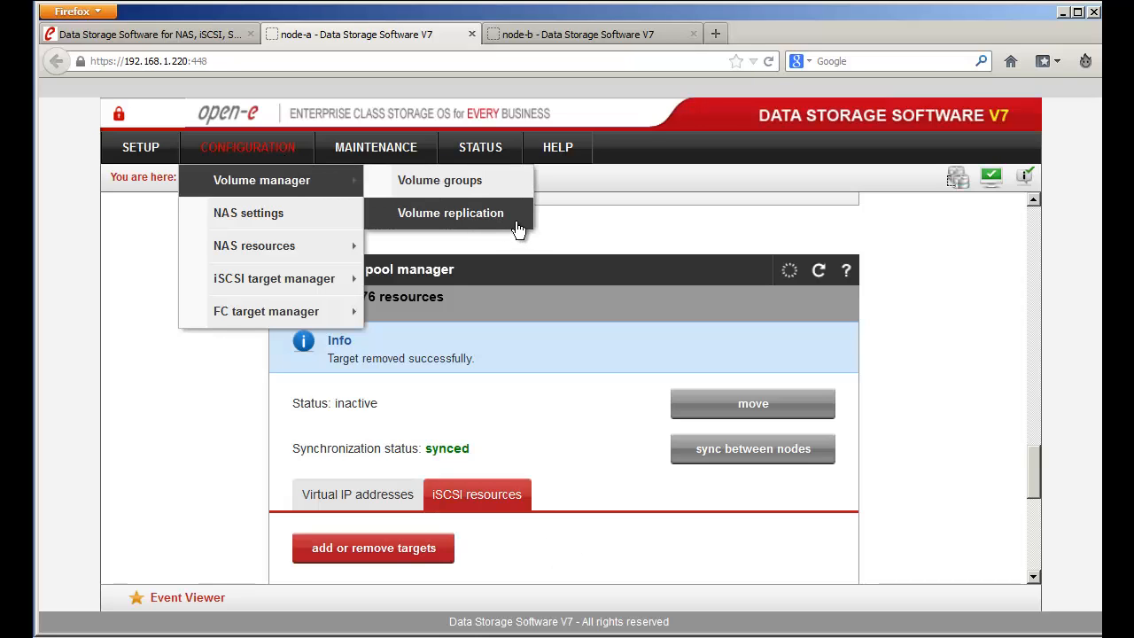
click(475, 214)
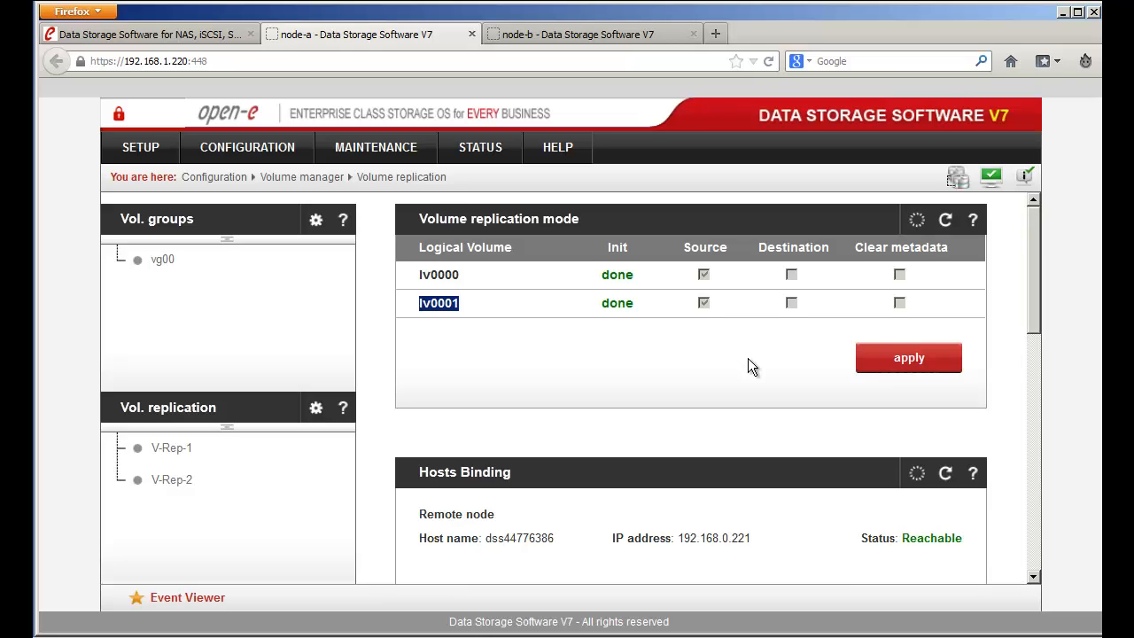
scroll(747, 359, down, 3)
scroll(747, 361, up, 3)
scroll(736, 363, down, 3)
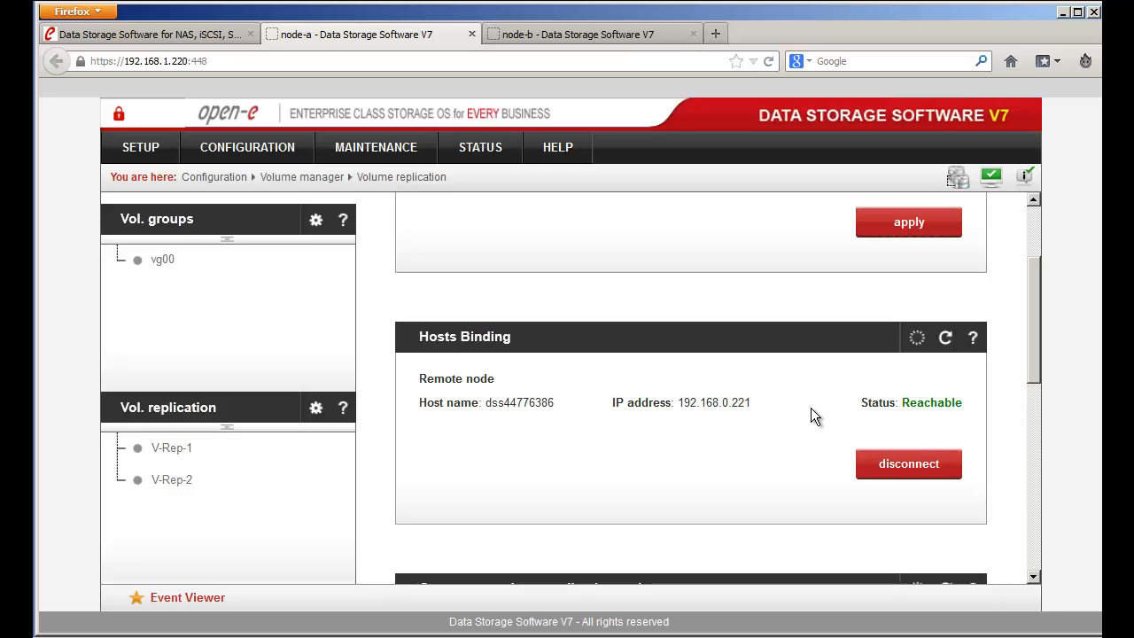
- Stop the V-Rep-2 replication task on node-a and remove it, confirming the removal and dismissing the system events notice
scroll(811, 410, down, 6)
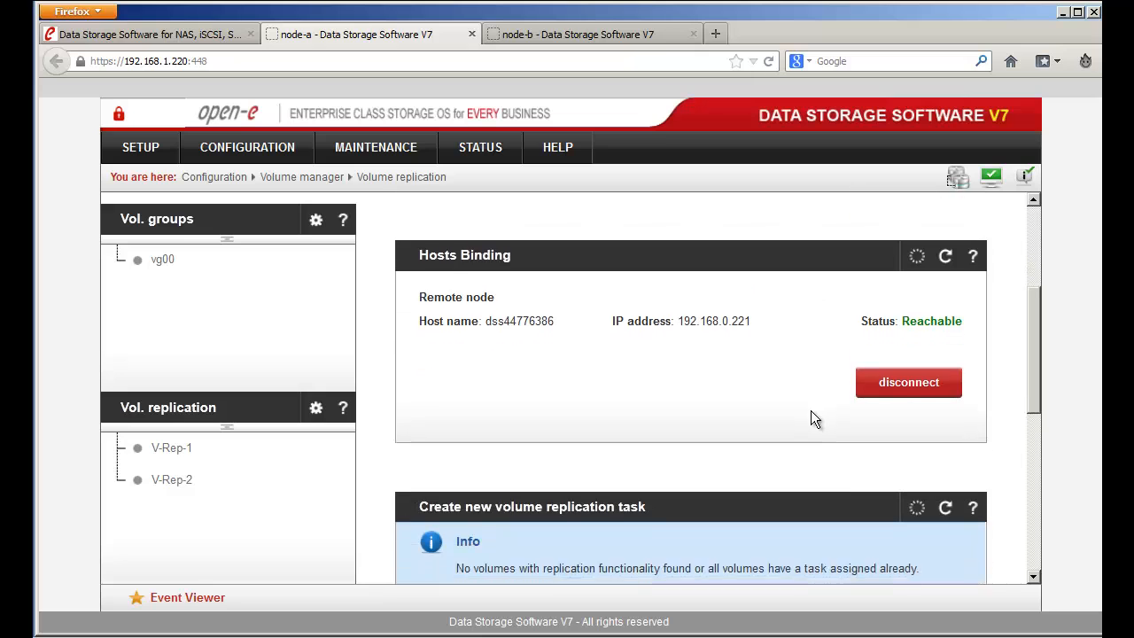
scroll(811, 410, down, 6)
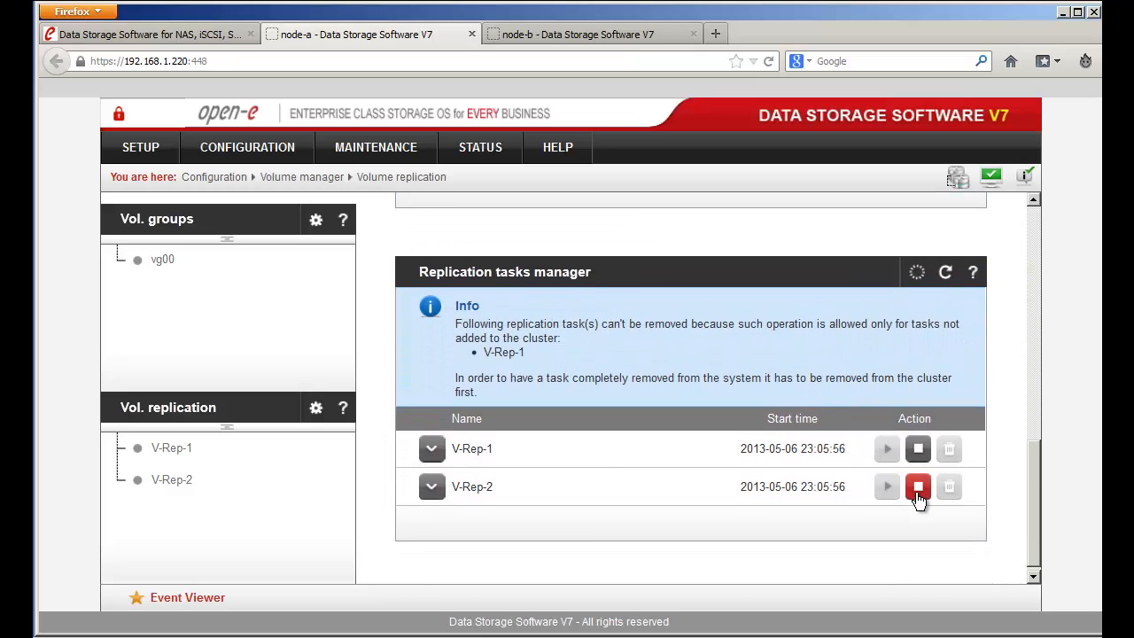
click(917, 491)
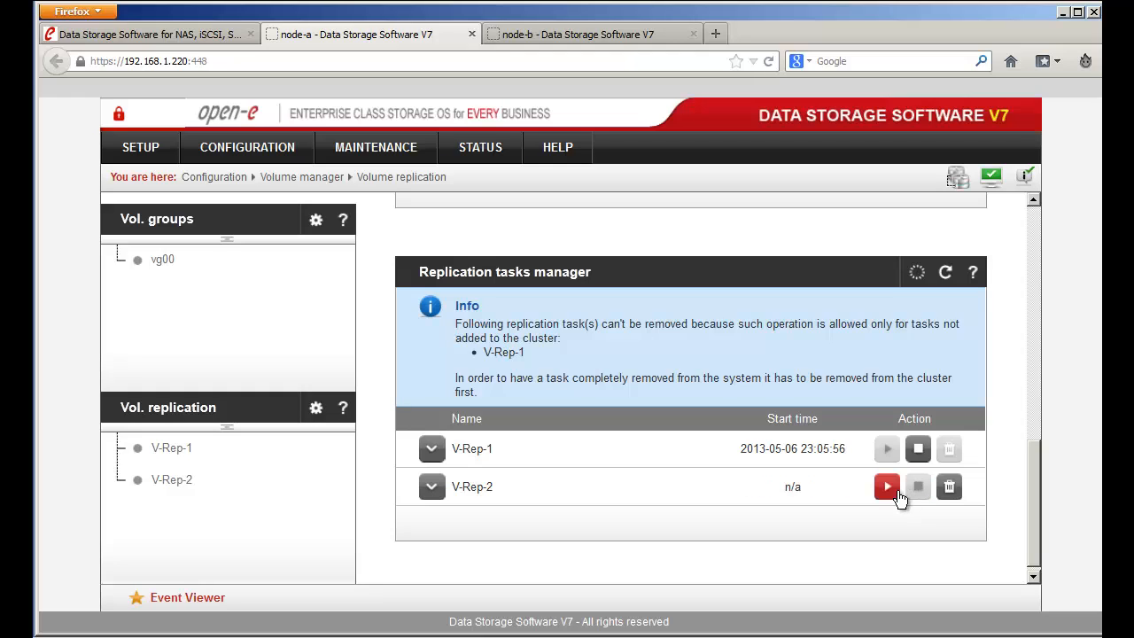
click(948, 489)
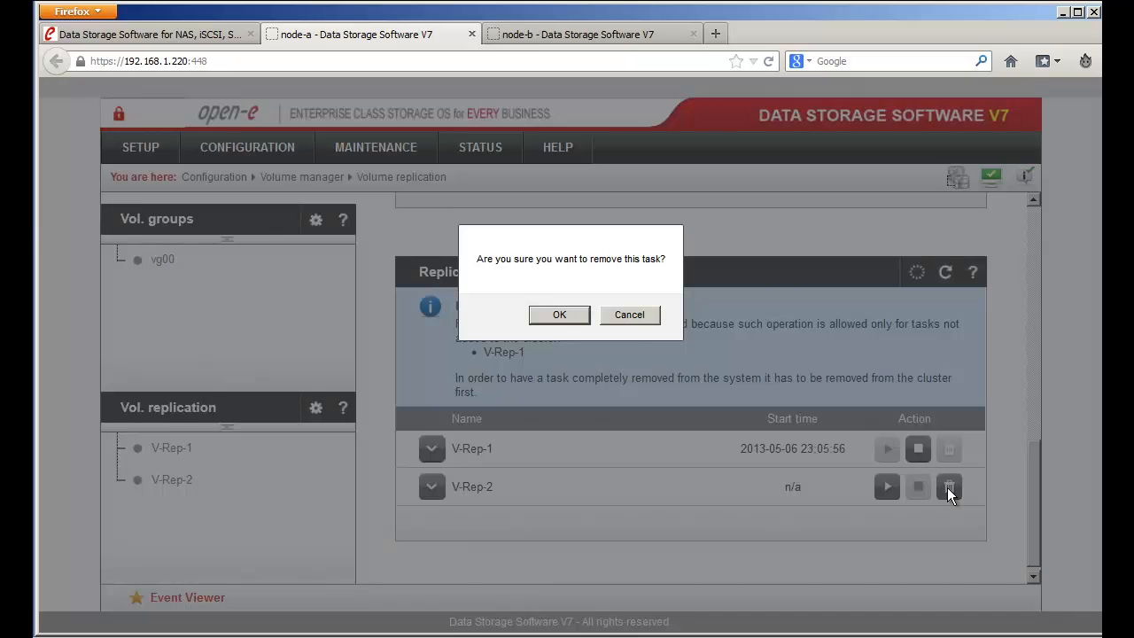
click(559, 315)
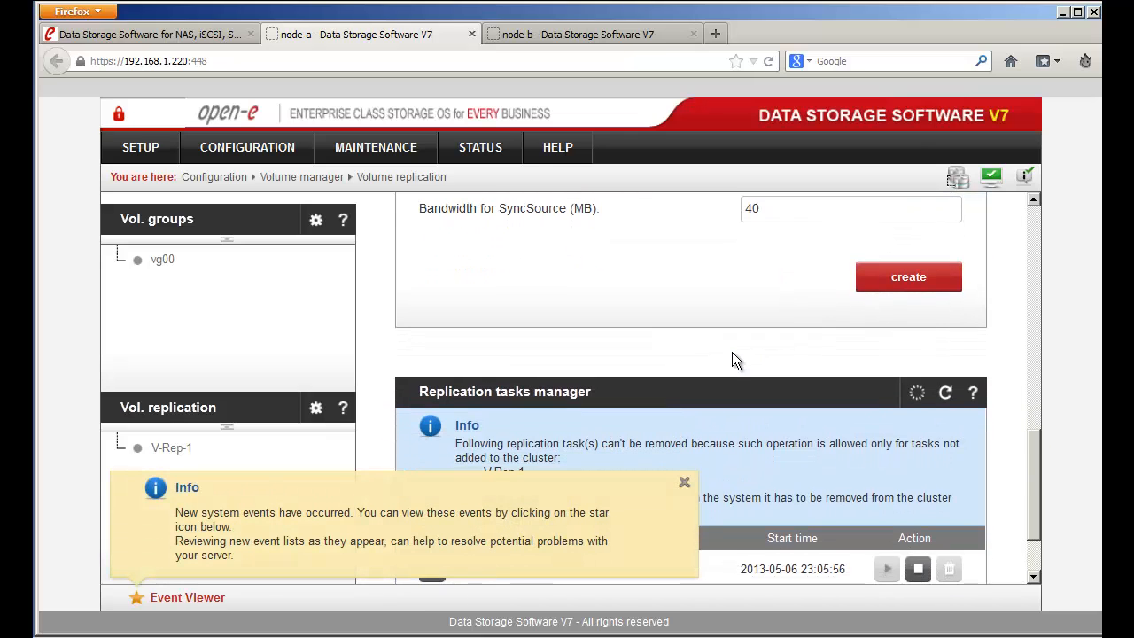
click(684, 482)
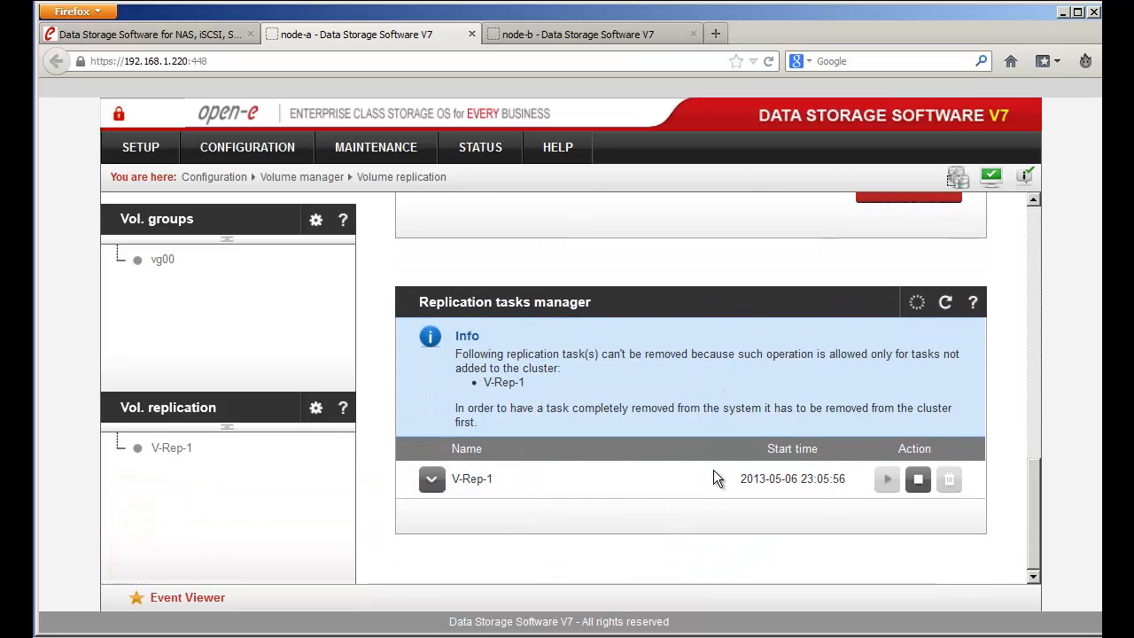
- Set logical volume lv0001 to Destination in node-a's Volume replication mode and apply the change
scroll(711, 469, up, 4)
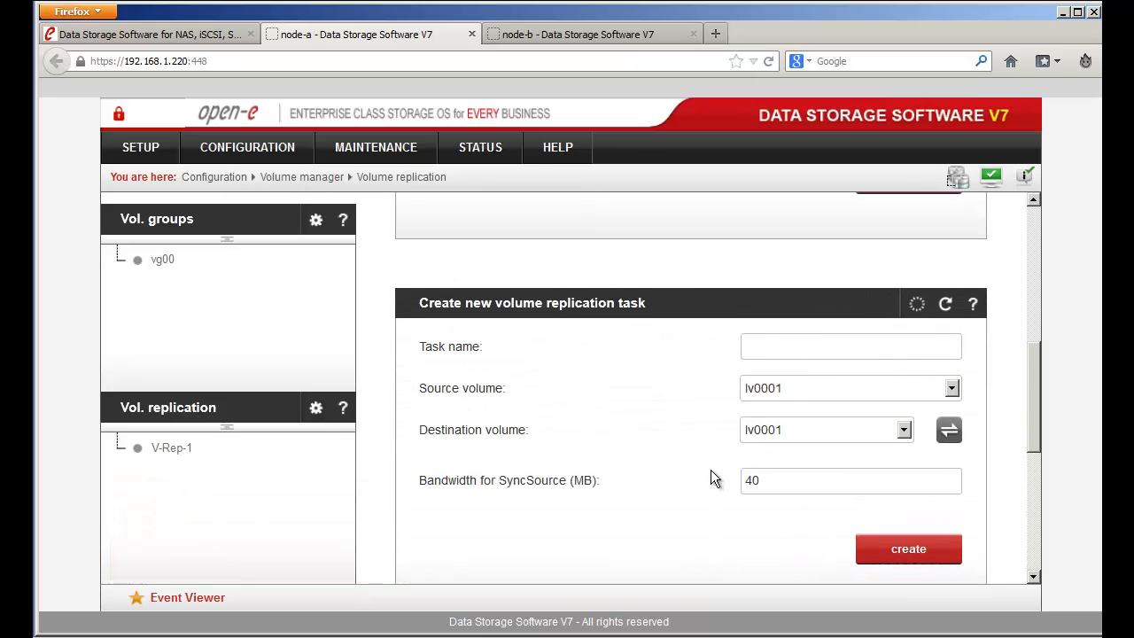
scroll(710, 469, up, 2)
scroll(707, 480, down, 1)
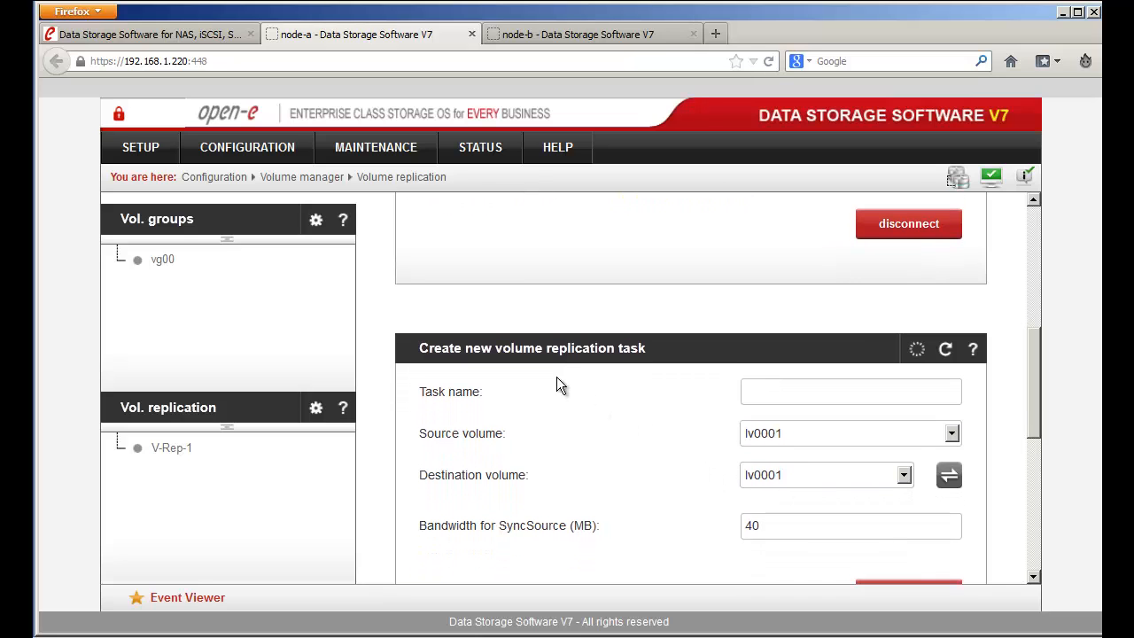
scroll(755, 395, up, 8)
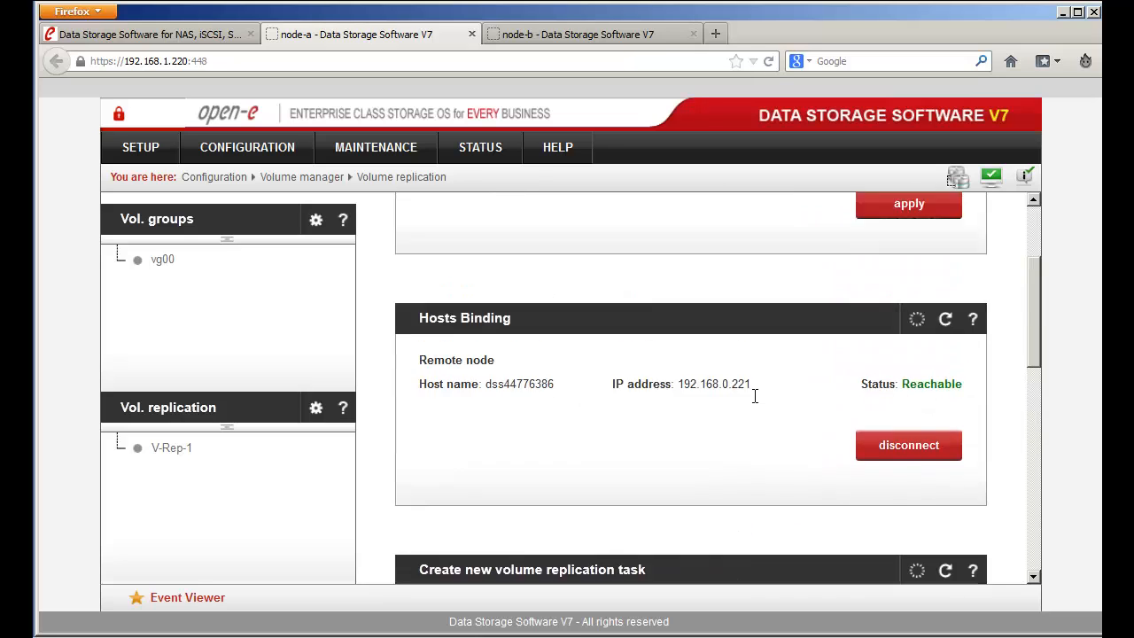
click(791, 302)
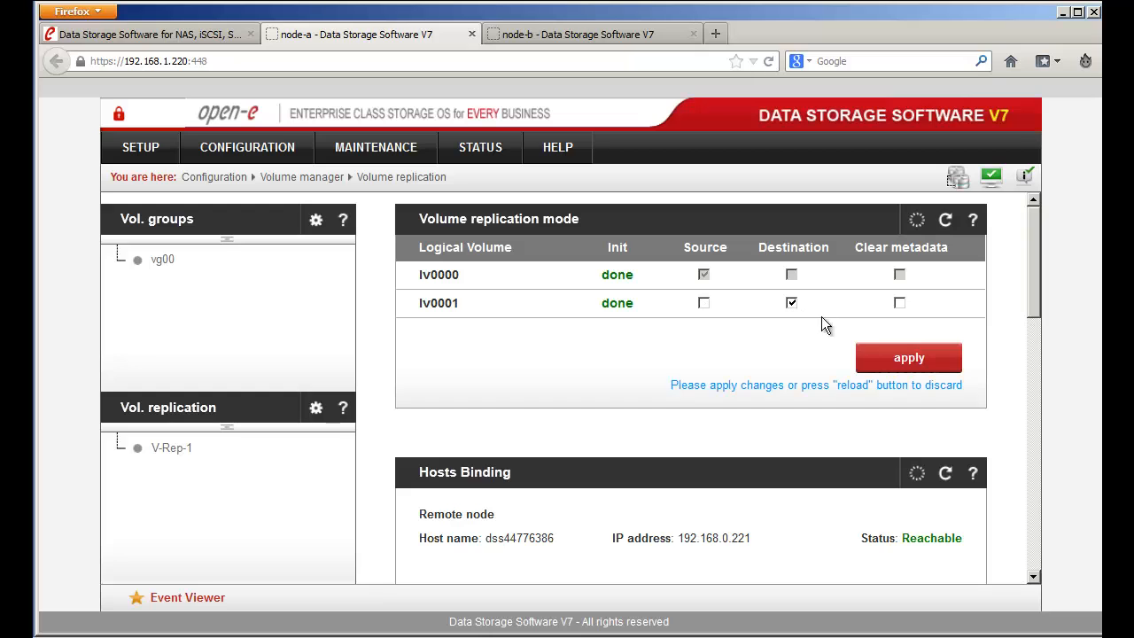
click(892, 359)
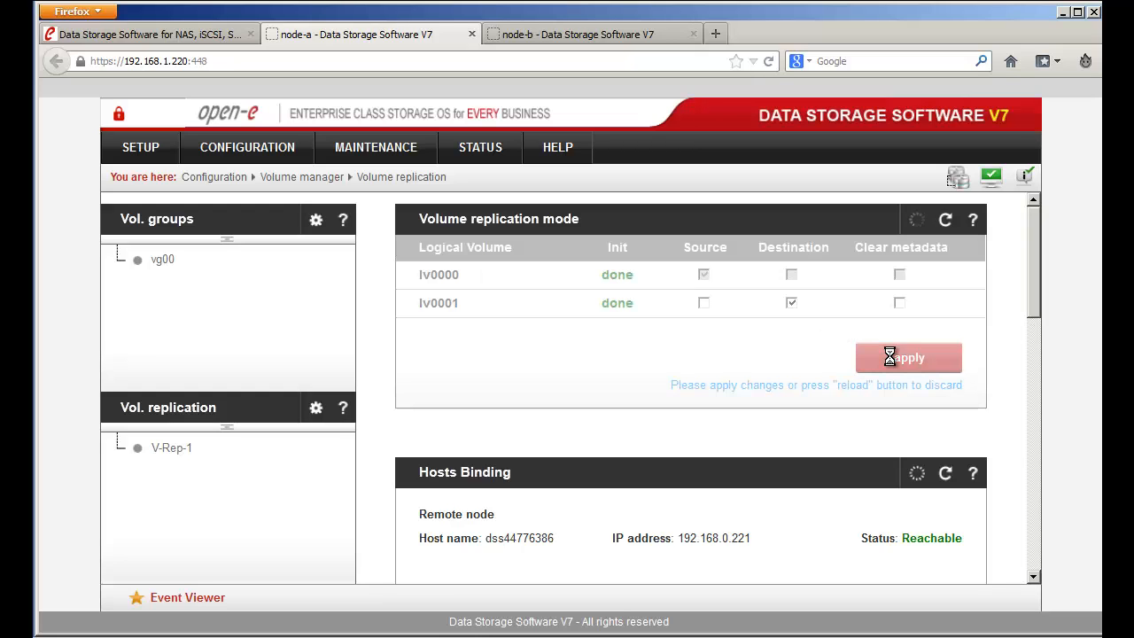
- Switch to node-b, open its Volume replication settings, and set logical volume lv0001 to Source, applying the change
click(568, 38)
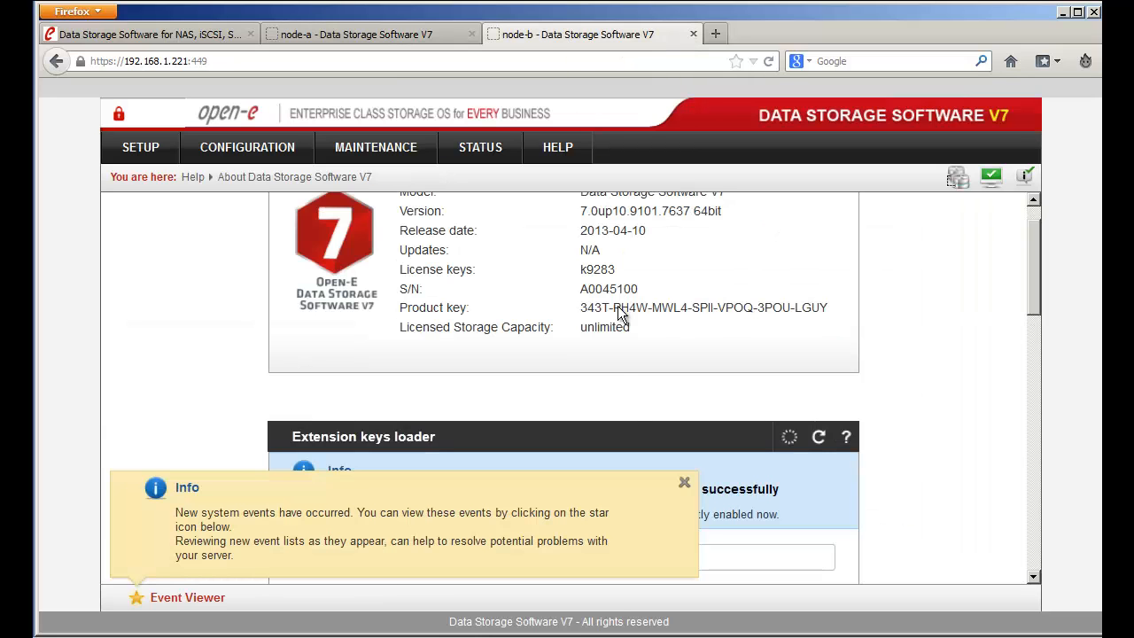
click(685, 484)
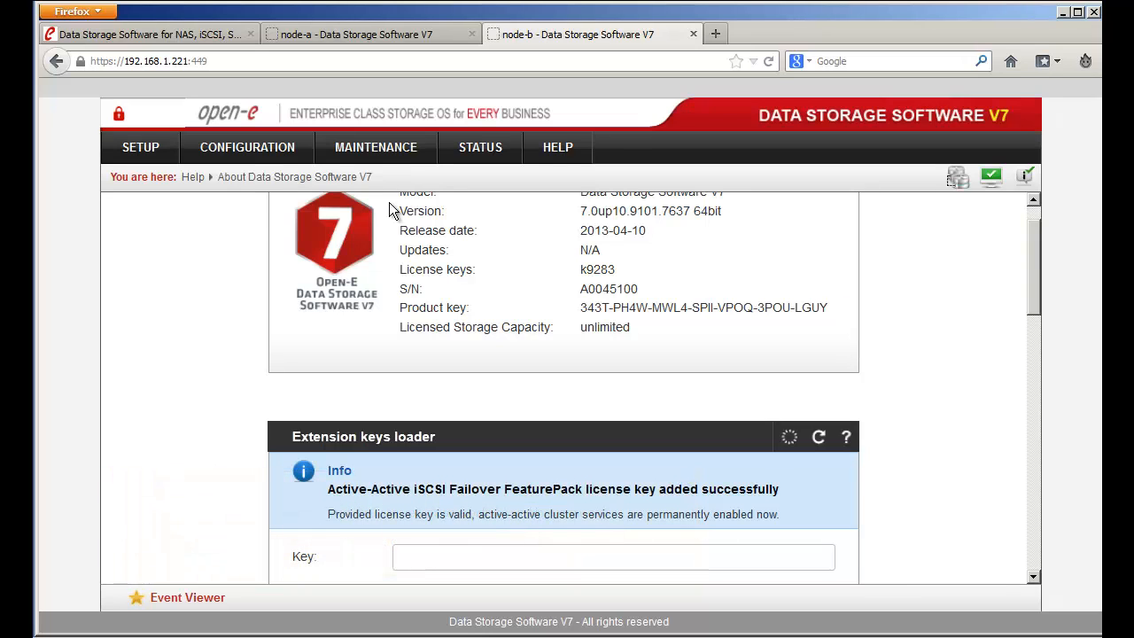
click(290, 148)
mouse_move(310, 180)
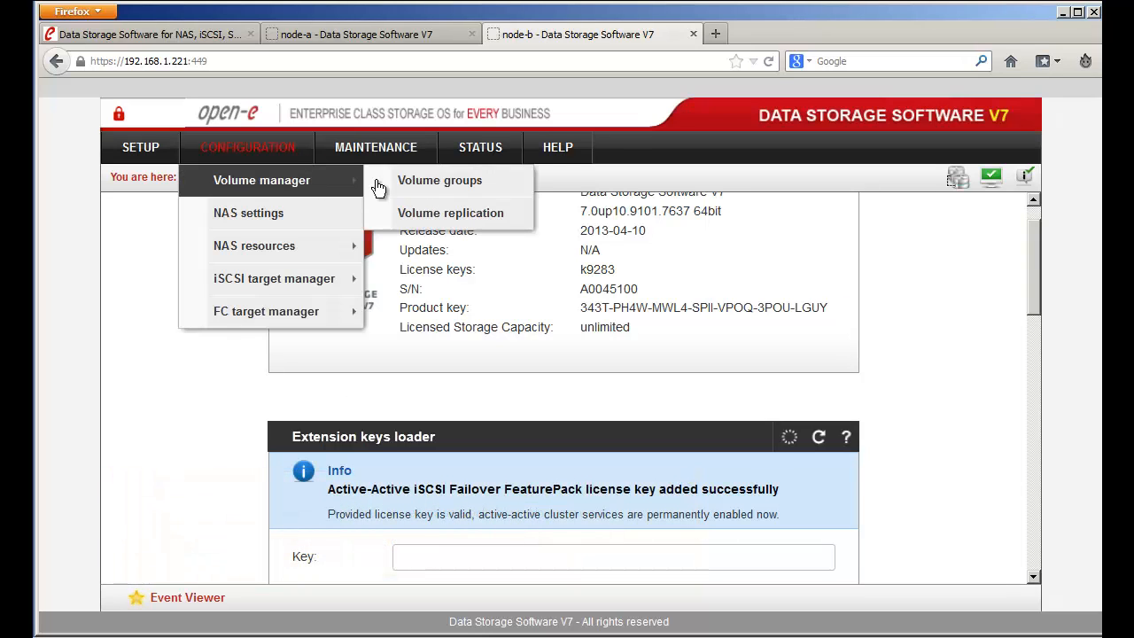
click(513, 221)
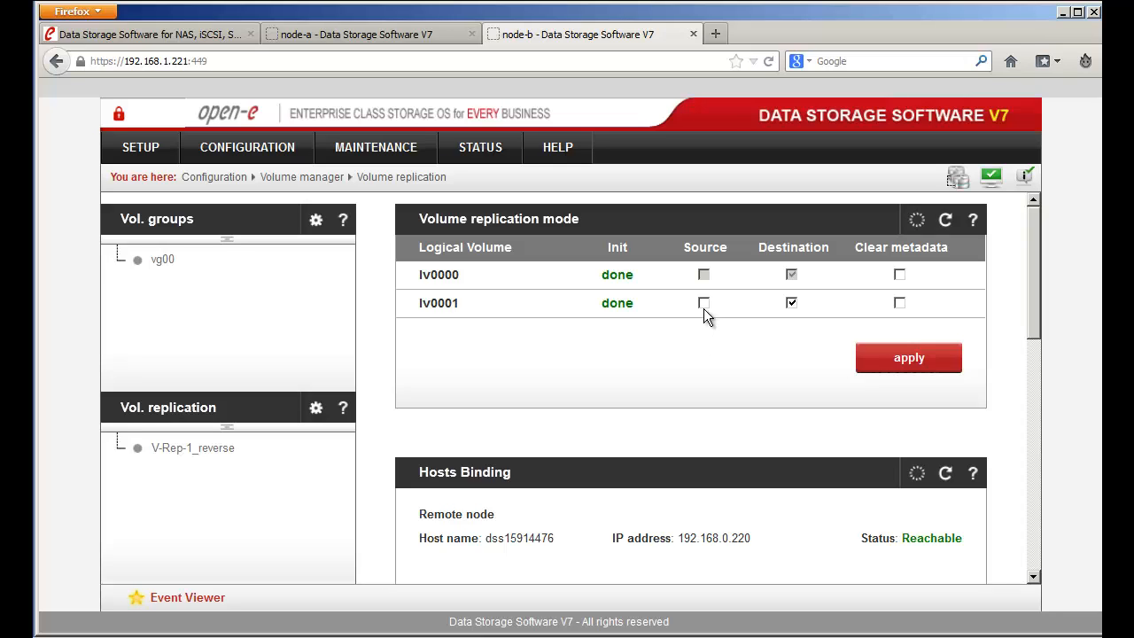
click(704, 304)
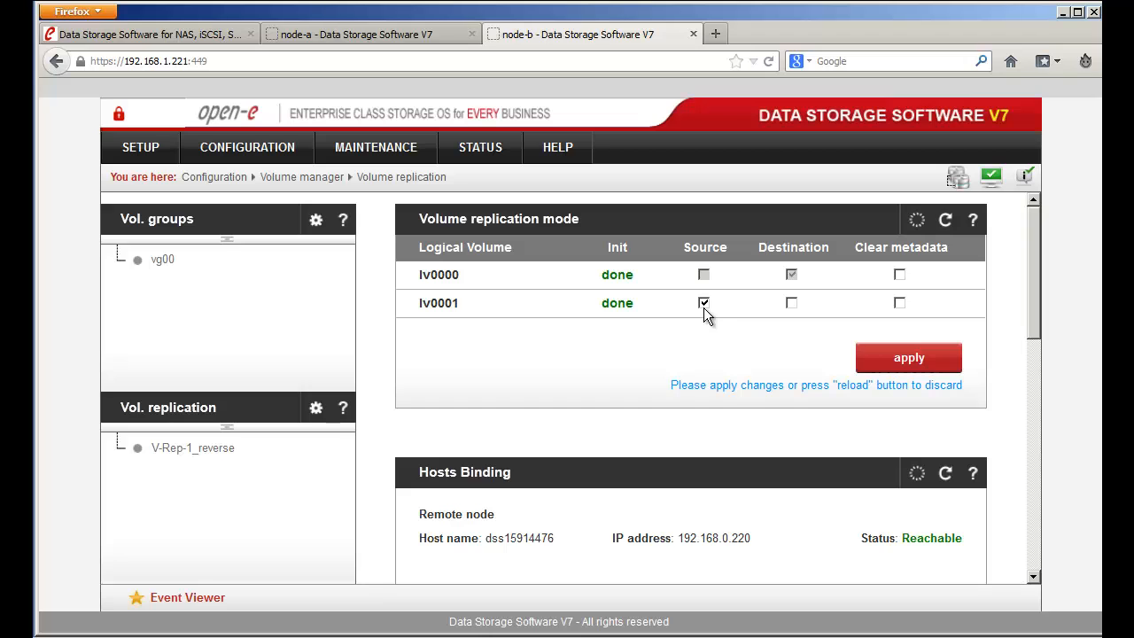
click(889, 357)
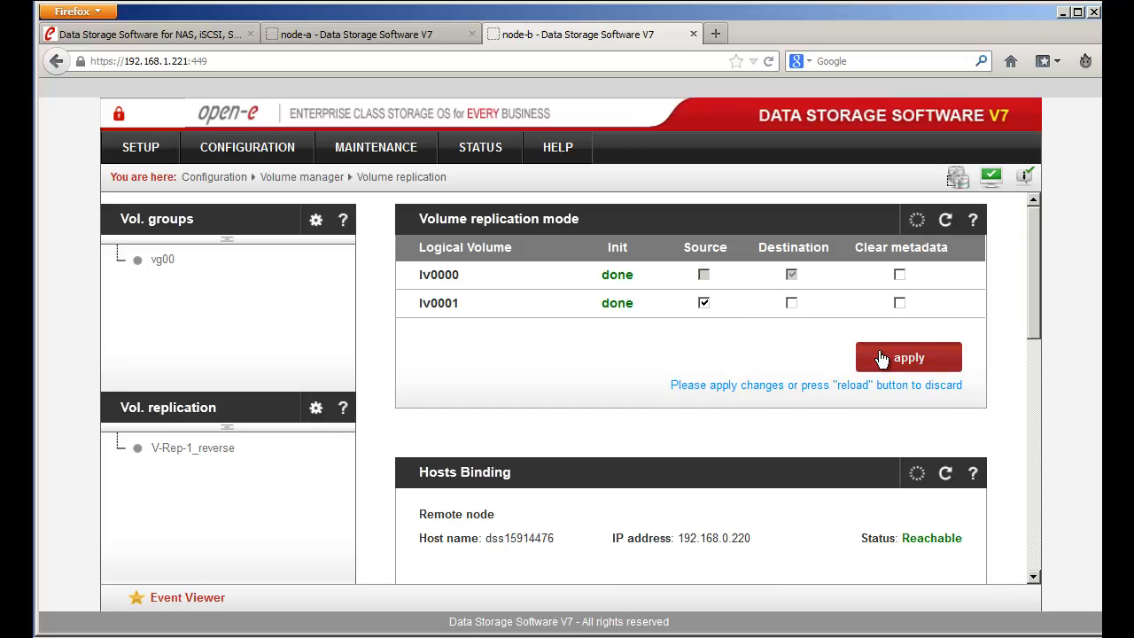
- Create a volume replication task named V-Rep2 on node-b from source lv0001 to destination lv0001 with a SyncSource bandwidth of 500 MB
scroll(777, 384, down, 4)
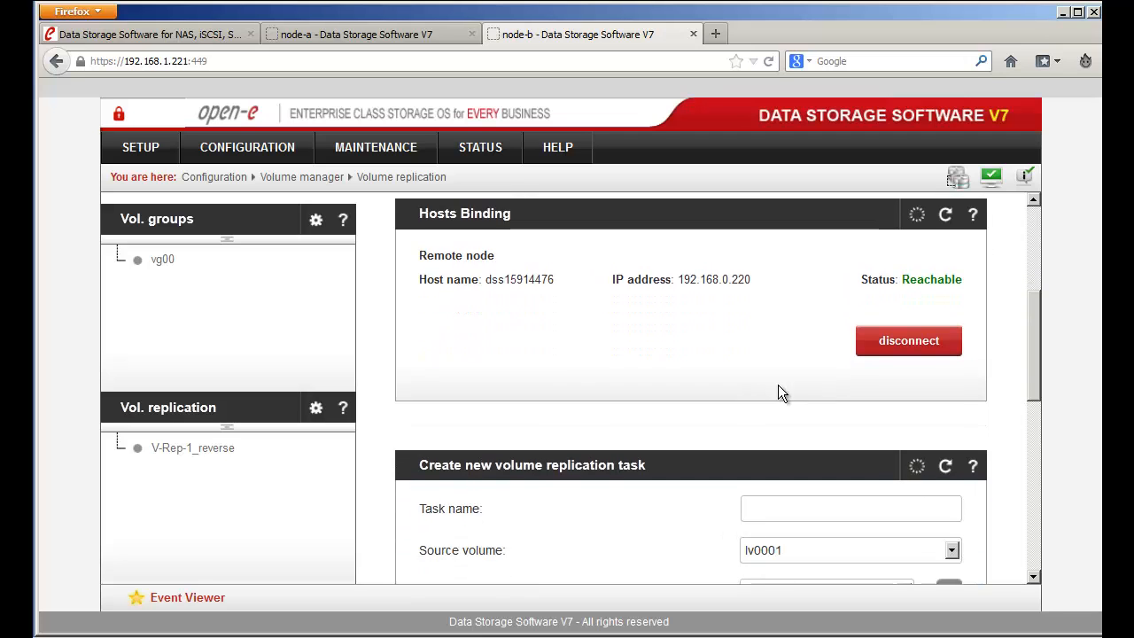
scroll(777, 393, up, 4)
scroll(779, 390, down, 10)
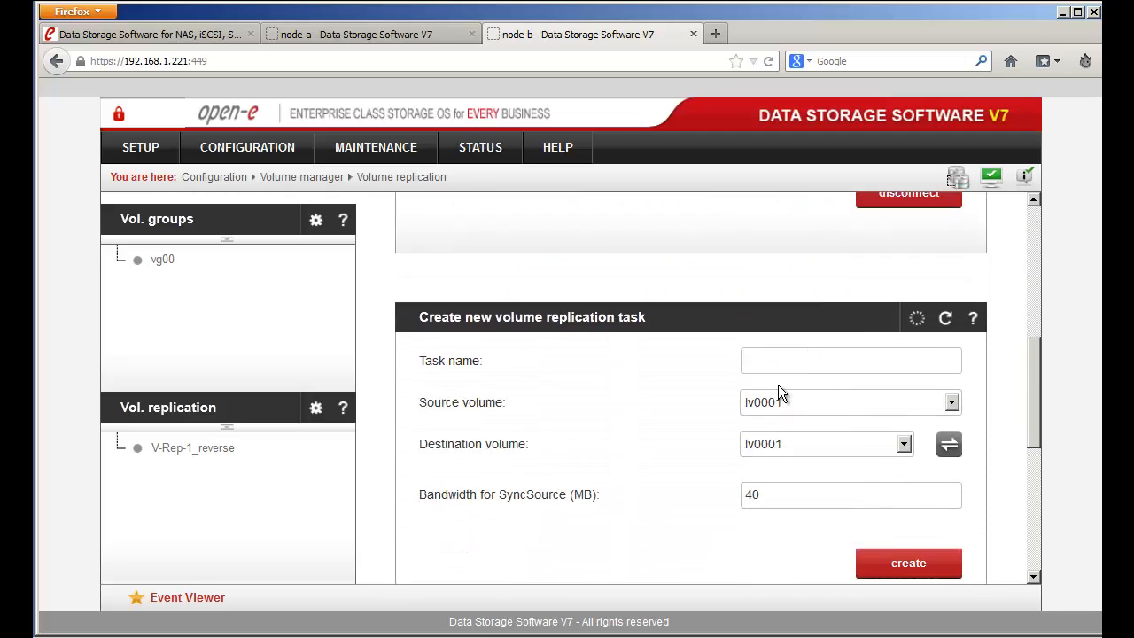
click(770, 277)
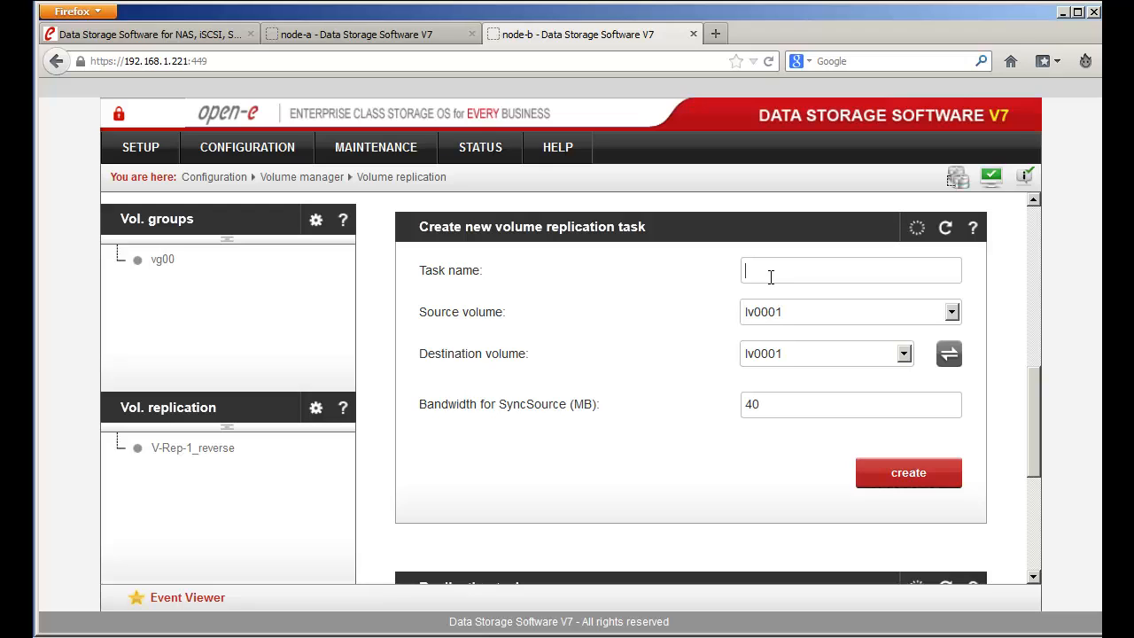
text(v)
key(BackSpace)
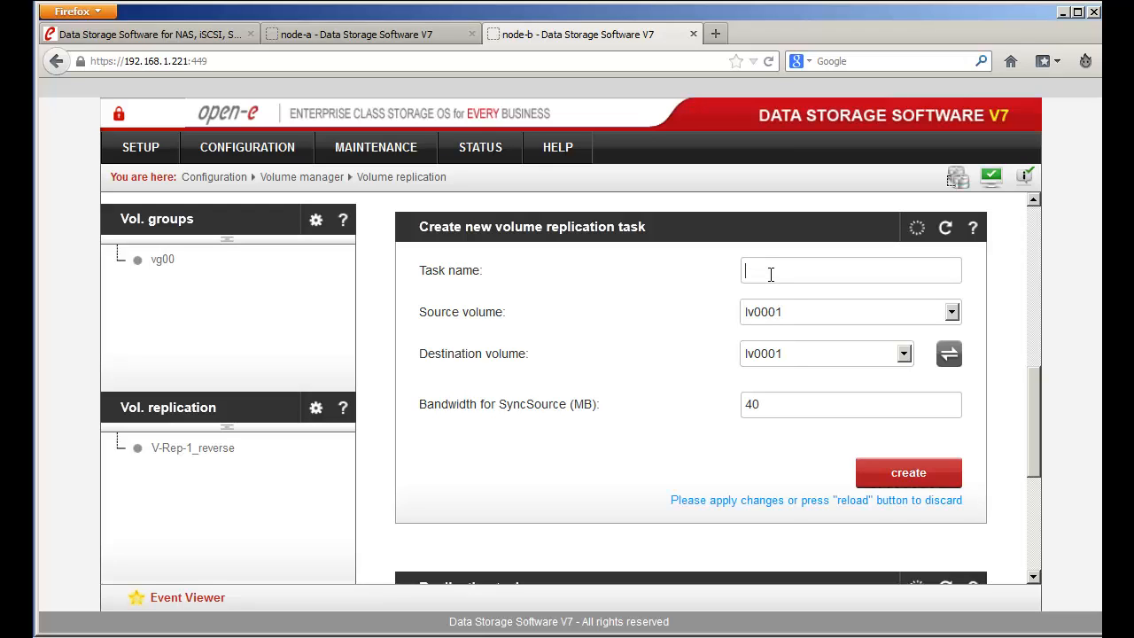
text(V-Rep2)
click(800, 315)
click(801, 315)
drag(790, 412, 699, 395)
text(500)
click(878, 472)
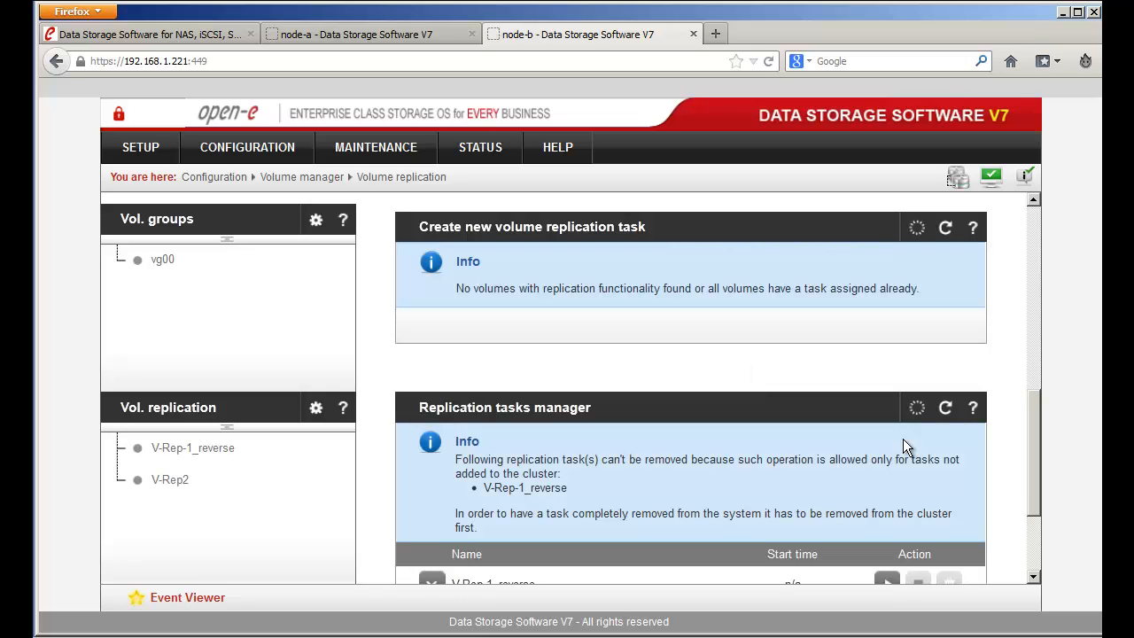
- Start the V-Rep2 task in node-b's Replication tasks manager and check its start time
scroll(902, 441, down, 3)
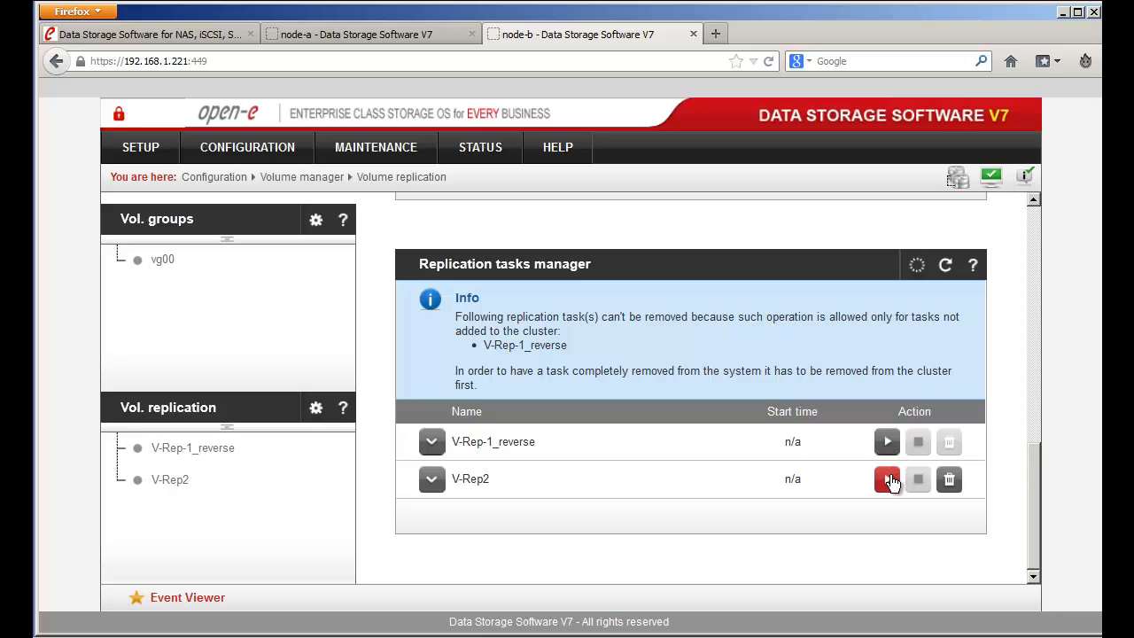
click(889, 480)
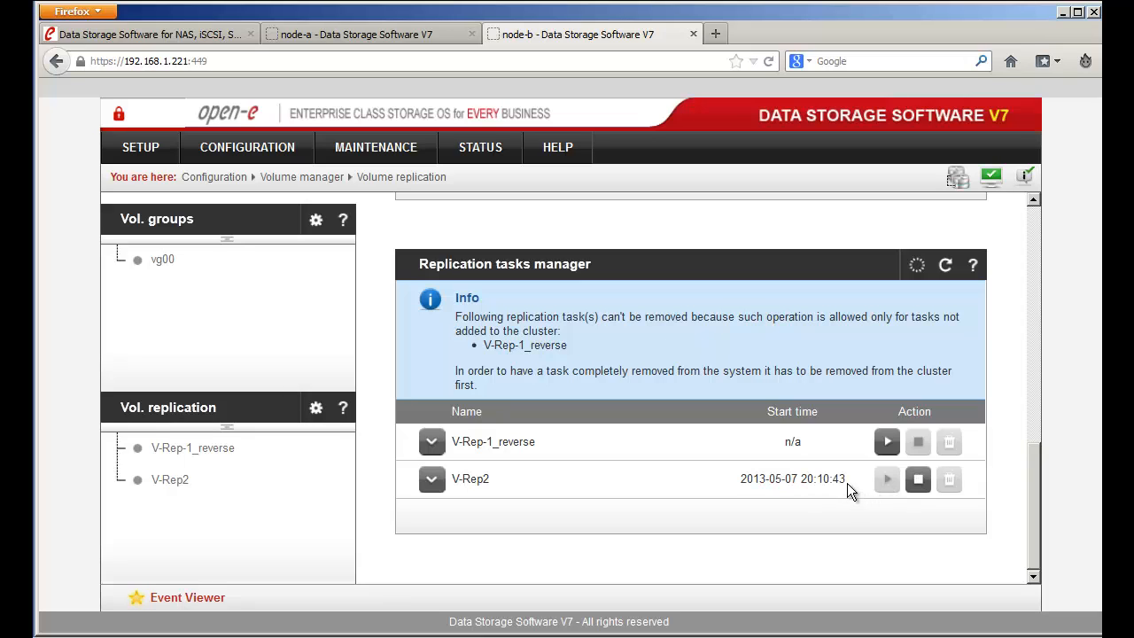
drag(847, 483, 744, 478)
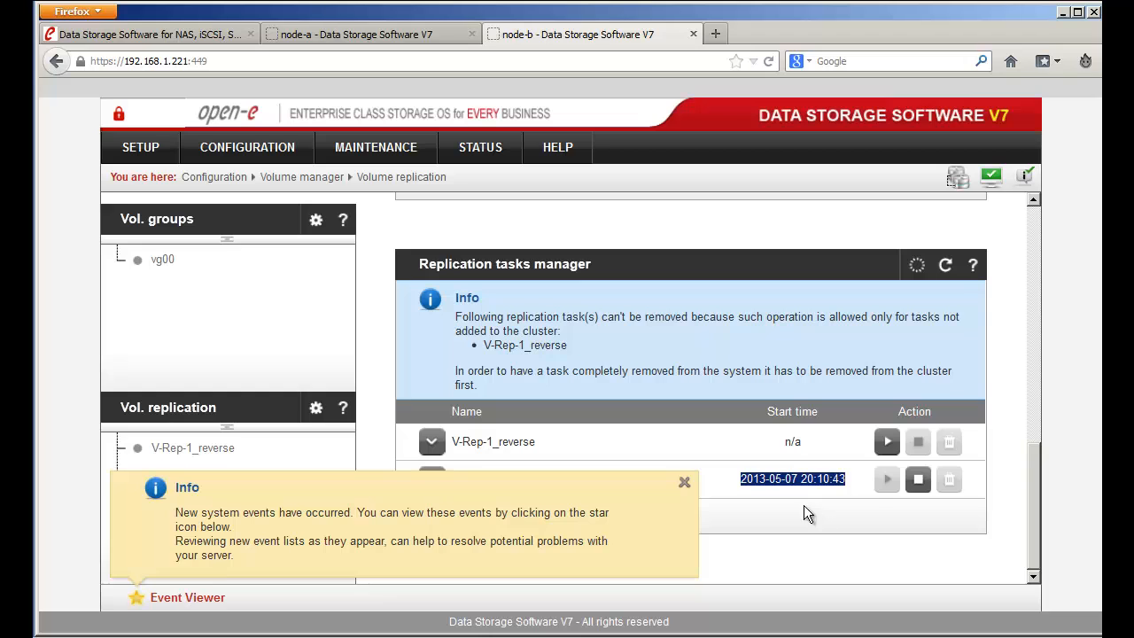
- Open node-b's event list and read the details of the latest lv0001 volume replication connection event, including its data status
click(684, 482)
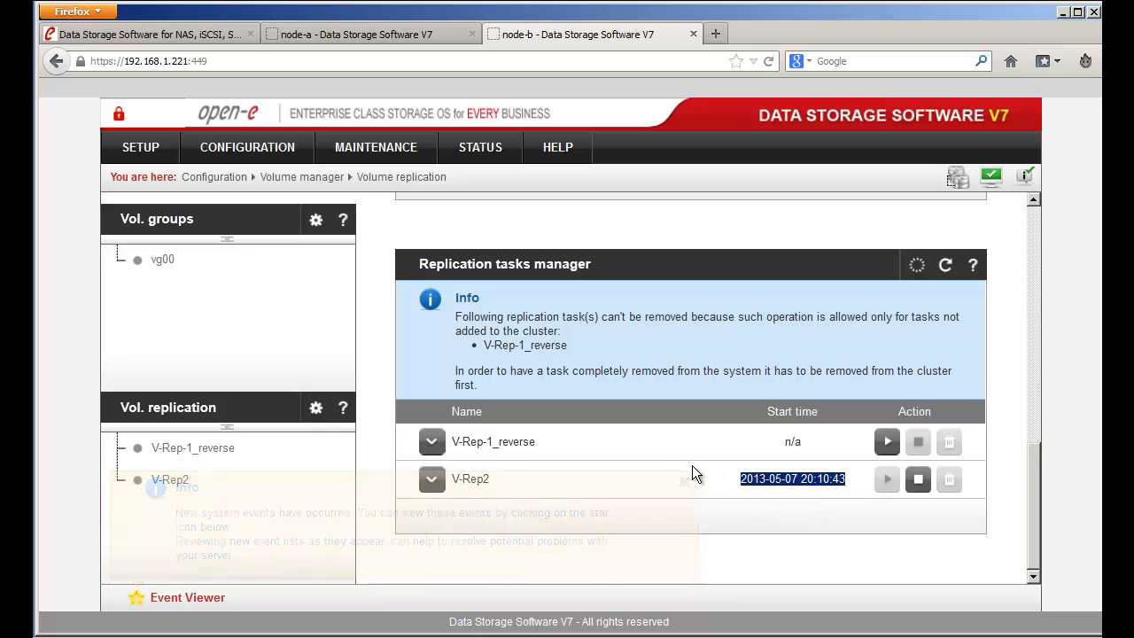
click(181, 606)
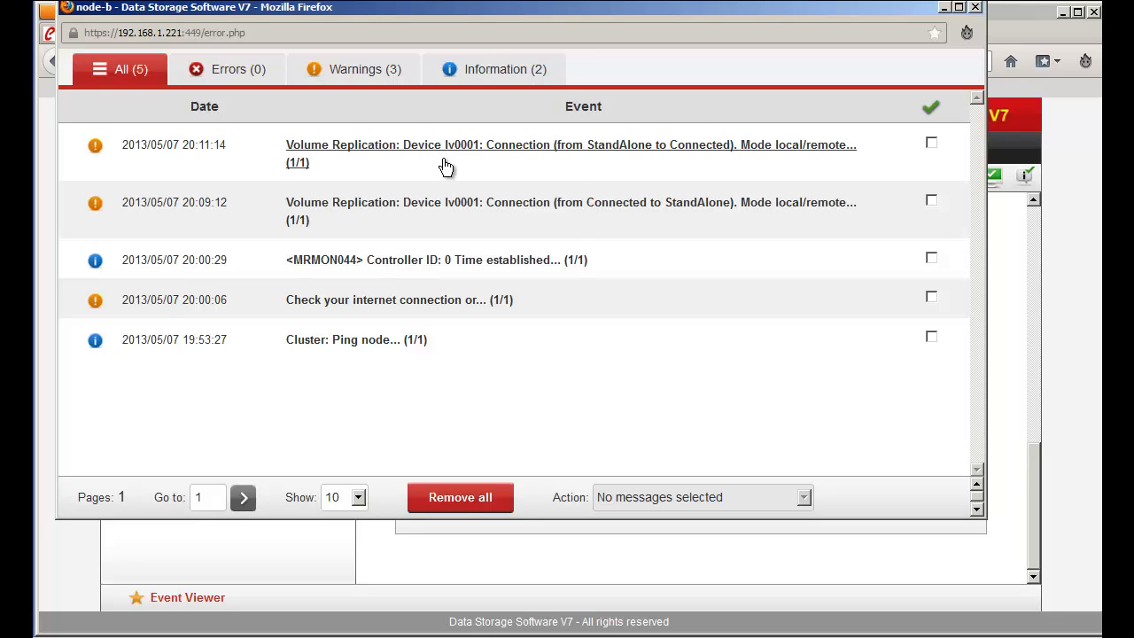
click(446, 167)
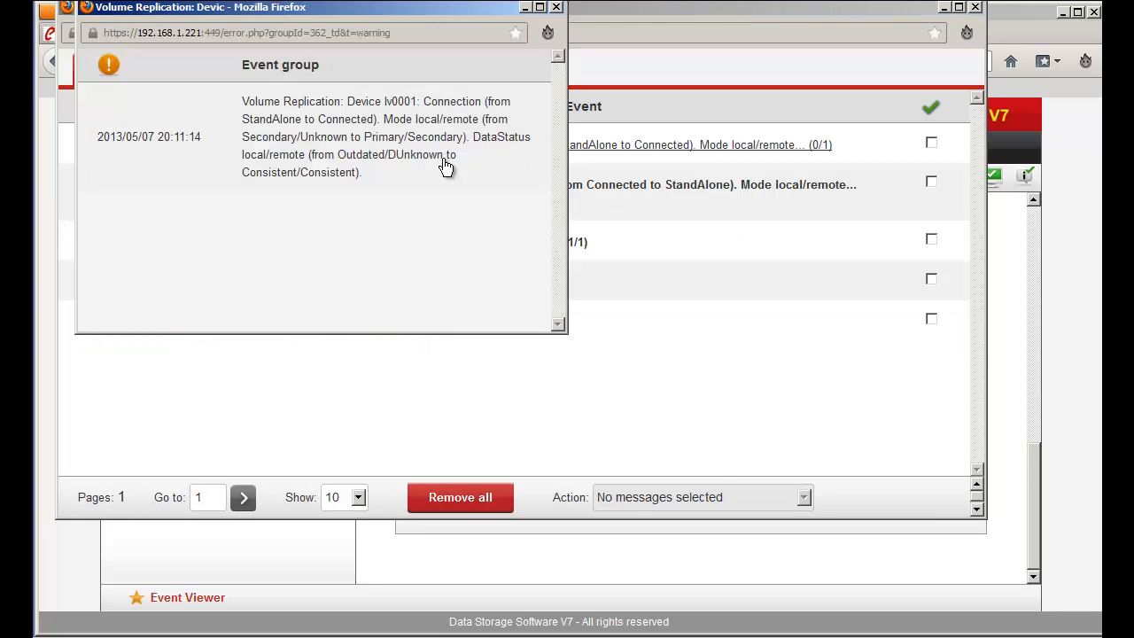
drag(243, 173, 363, 175)
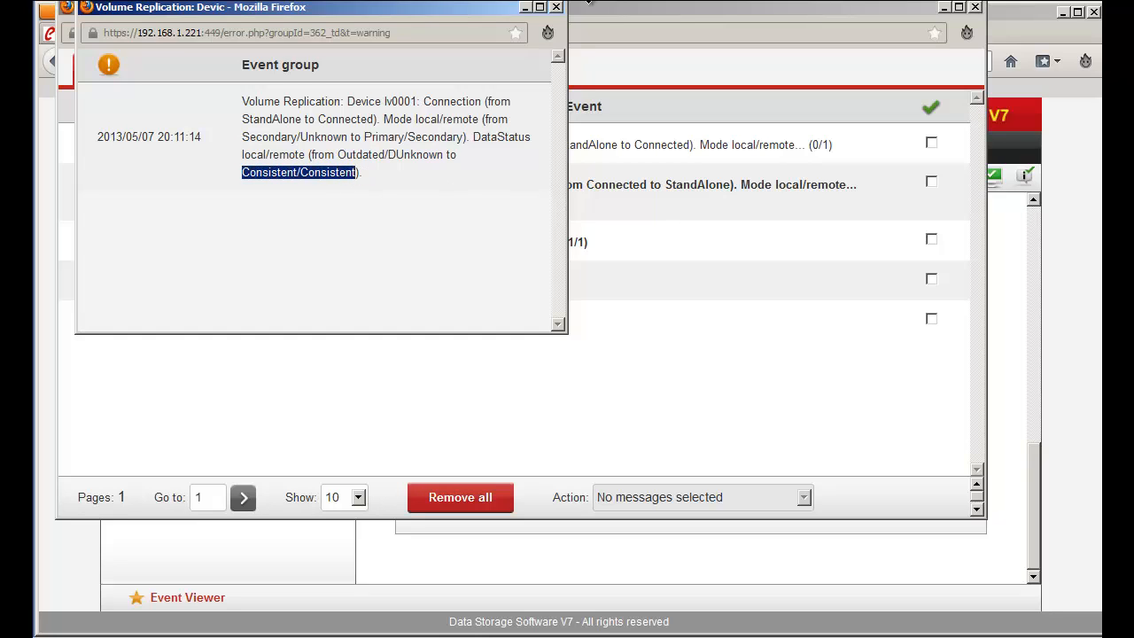
click(556, 8)
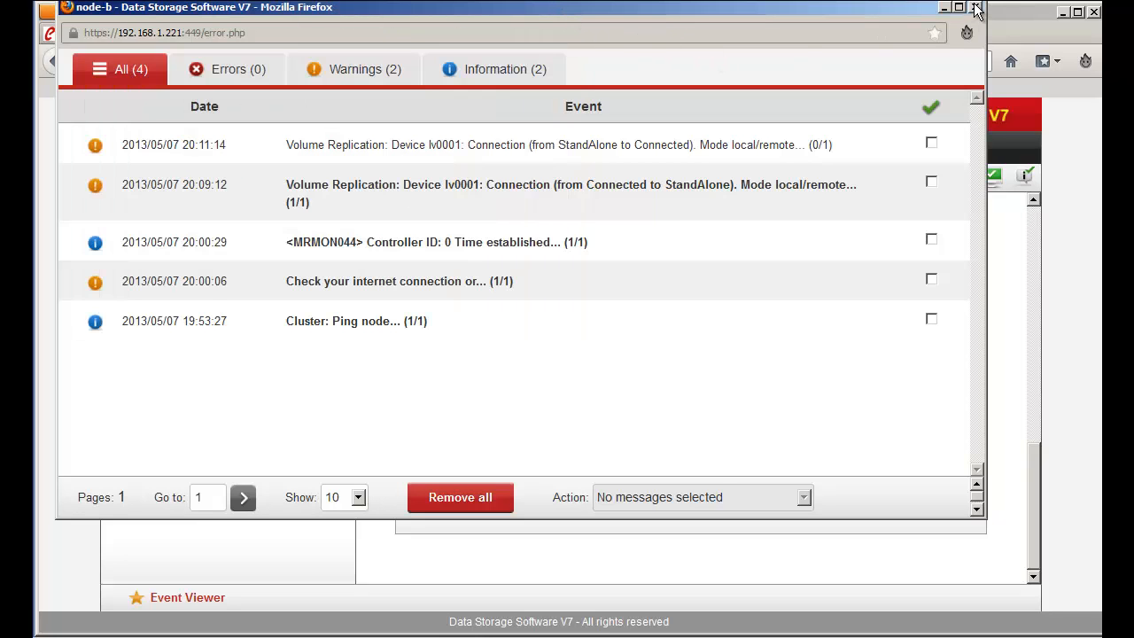
- Remove all events from node-b's event list and close it
click(481, 502)
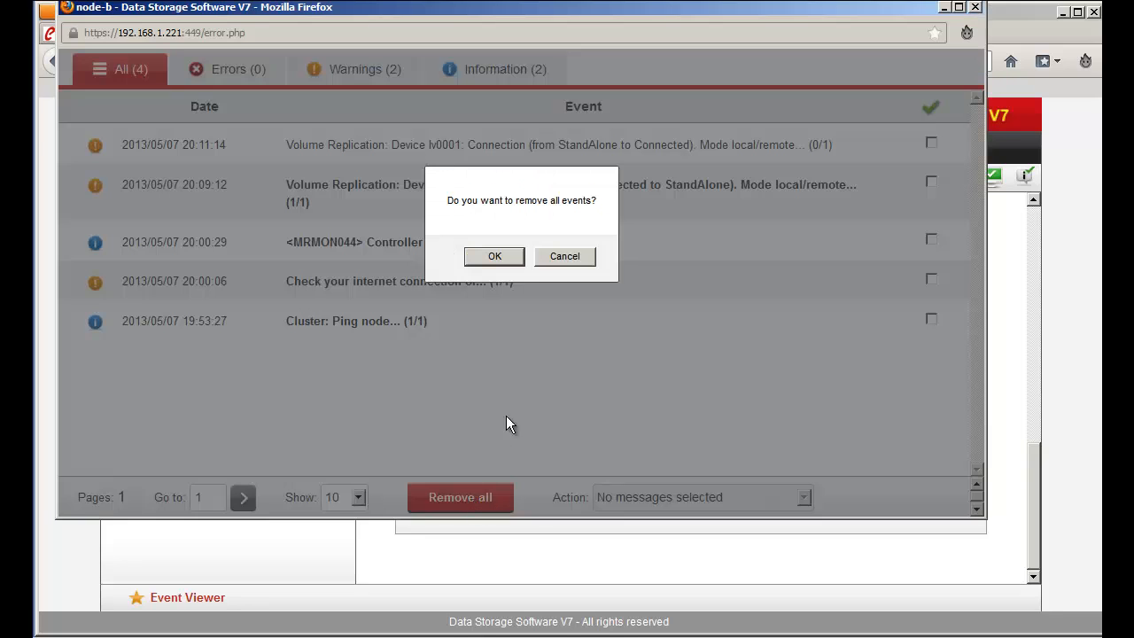
click(494, 256)
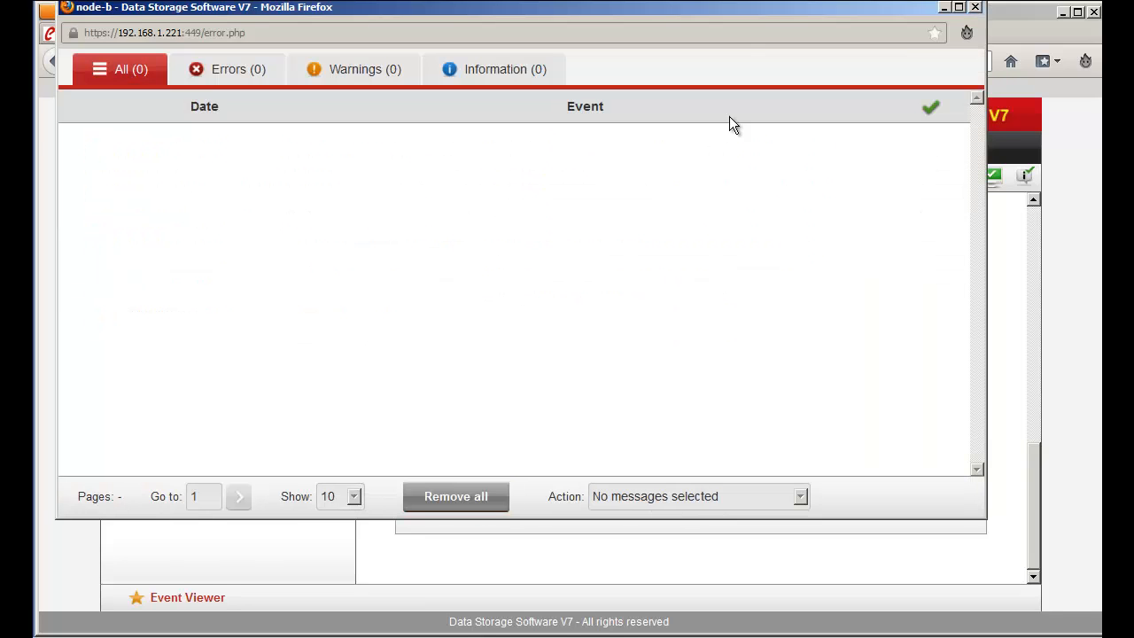
click(974, 7)
- Open node-b's task status page and examine the connection and consistency details of the running V-Rep2 task
click(473, 149)
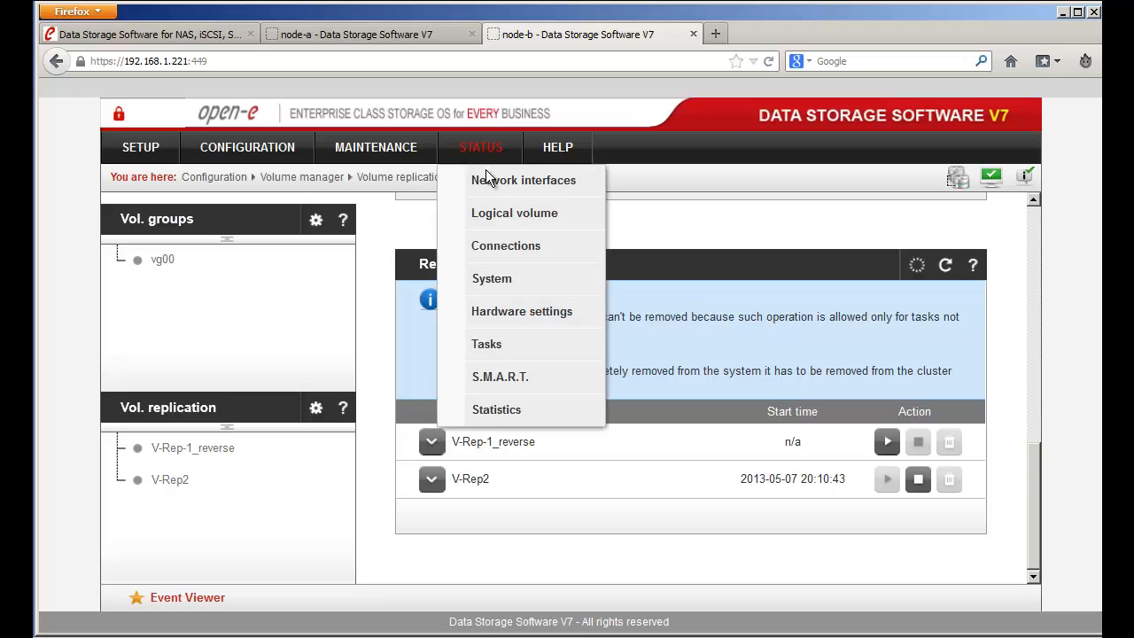
click(510, 343)
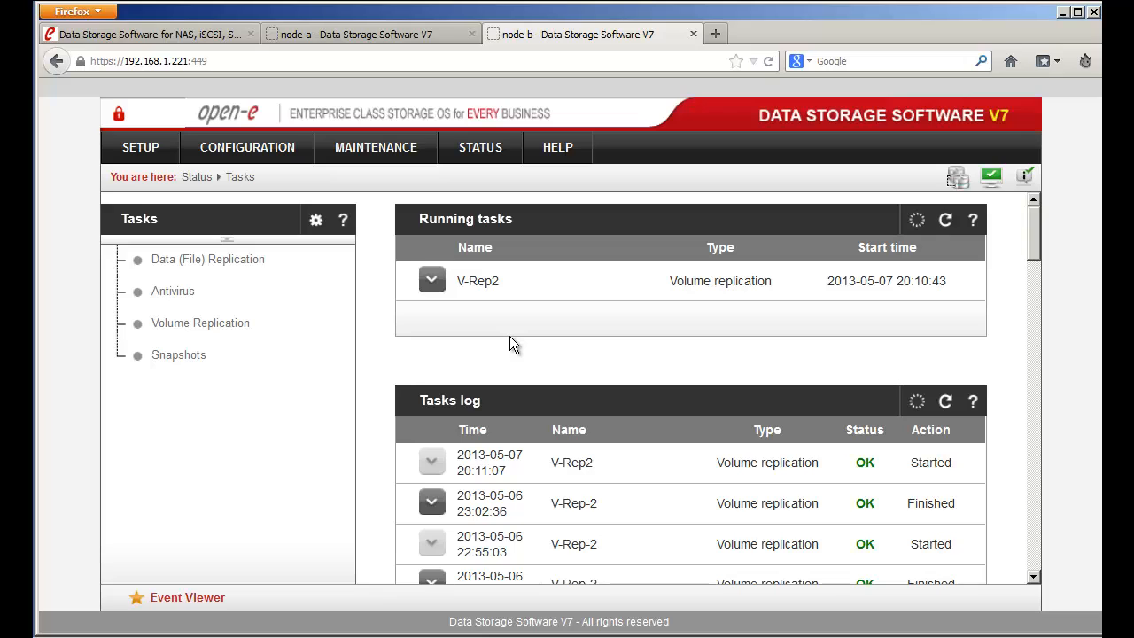
click(434, 282)
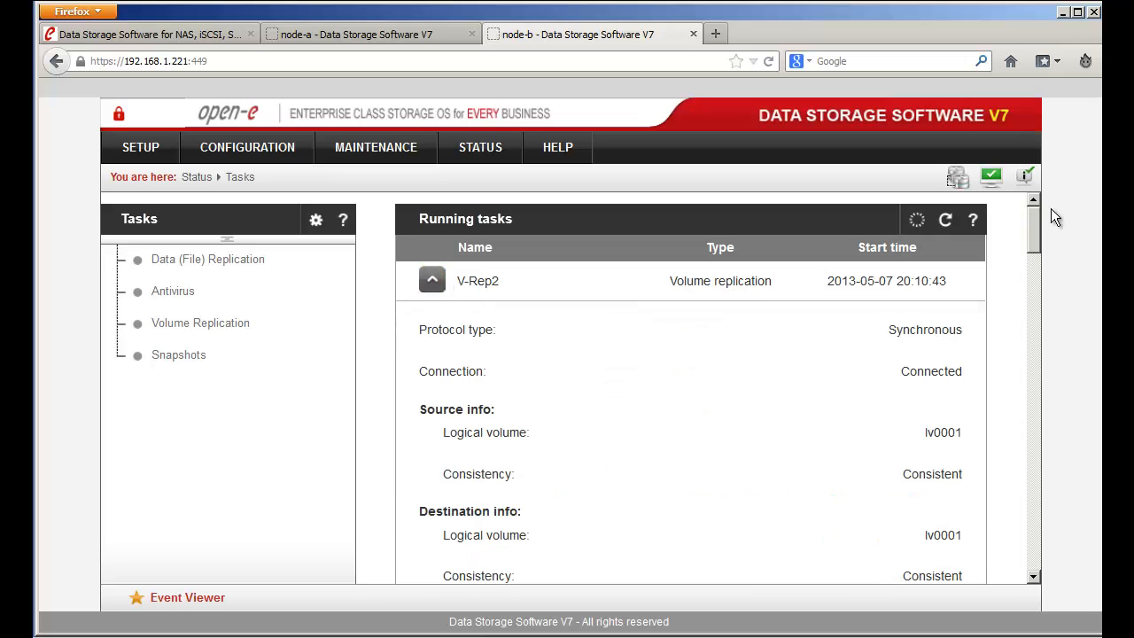
drag(1037, 229, 1034, 238)
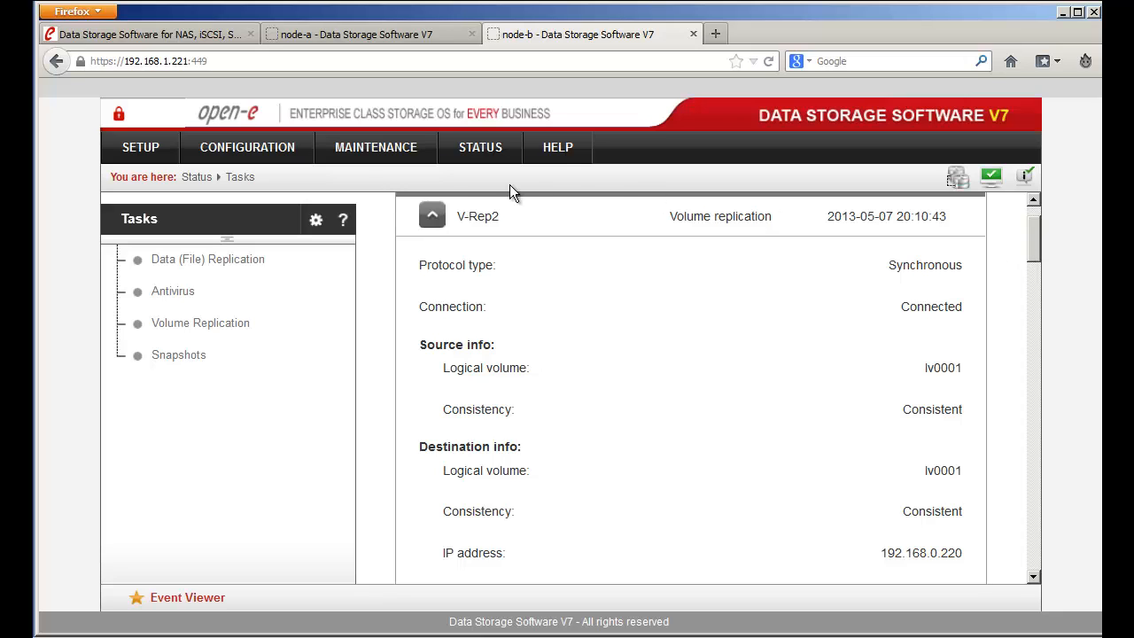
- Switch to node-a, dismiss its system events notice, and check the replication modes of lv0000 and lv0001
click(332, 38)
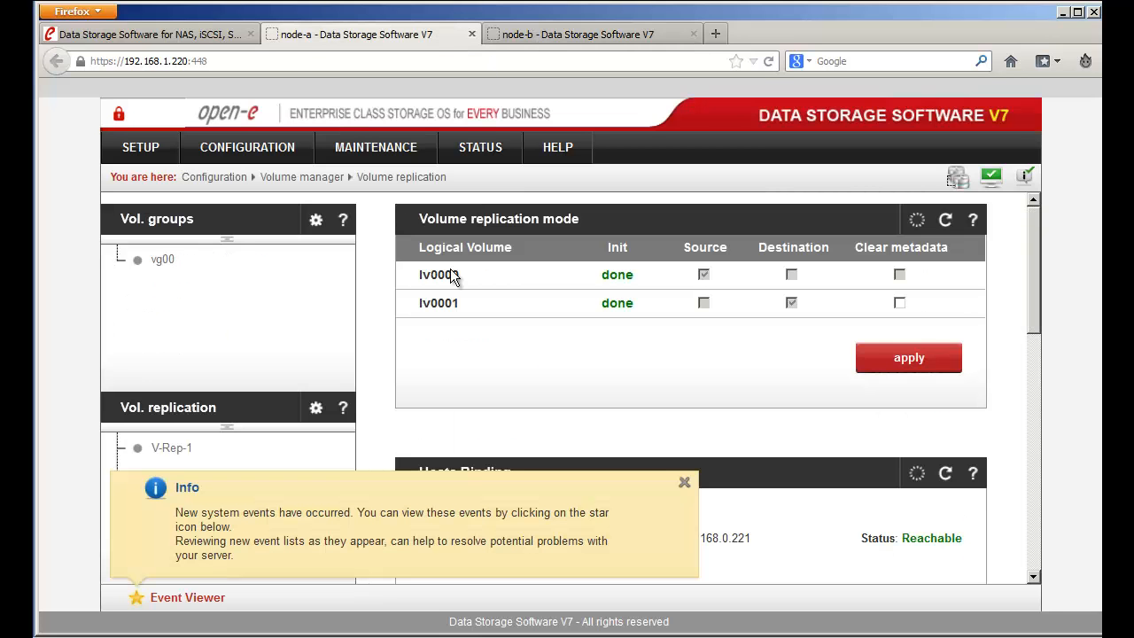
click(684, 481)
click(975, 8)
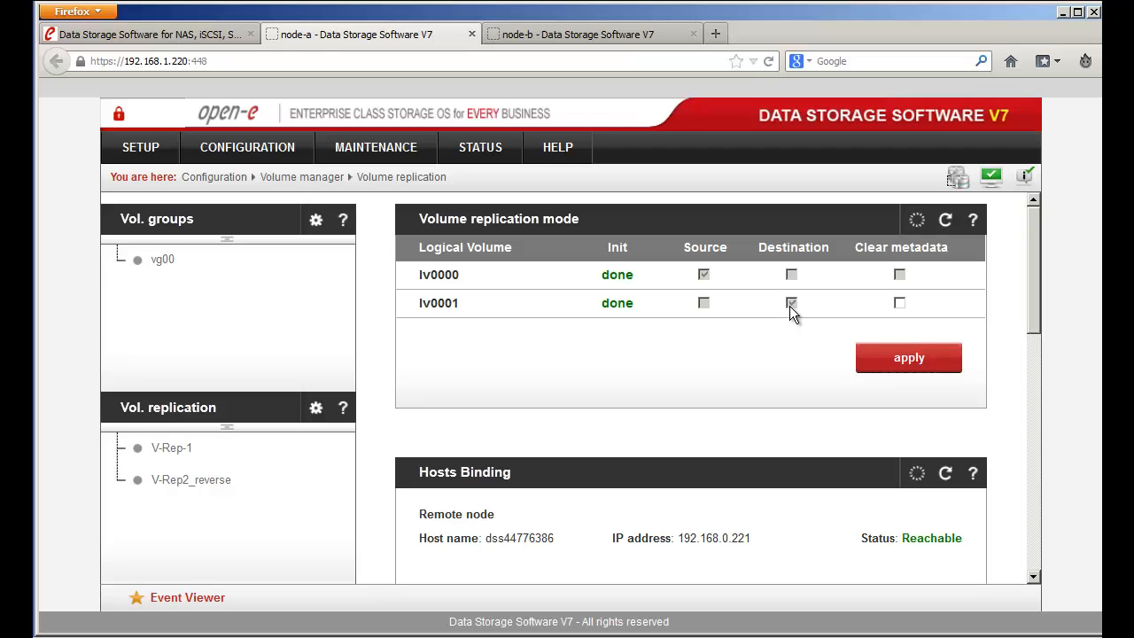
- Open node-a's failover setup and examine the local node's iSCSI resources and virtual IP addresses in the Resources pool manager
click(157, 152)
click(194, 251)
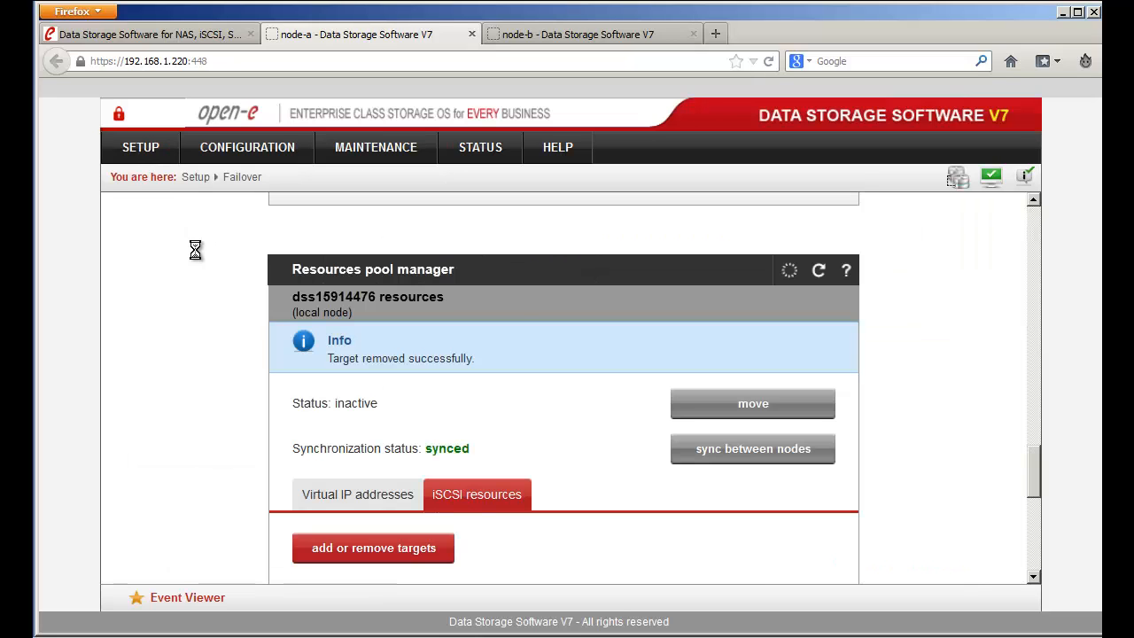
scroll(522, 321, up, 5)
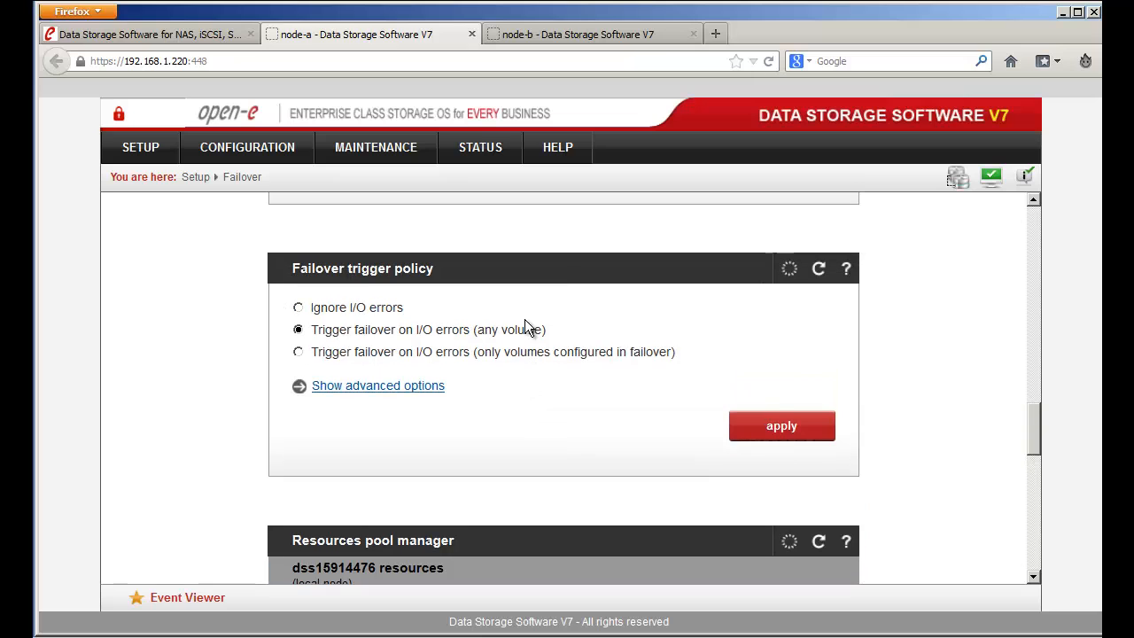
scroll(522, 332, down, 5)
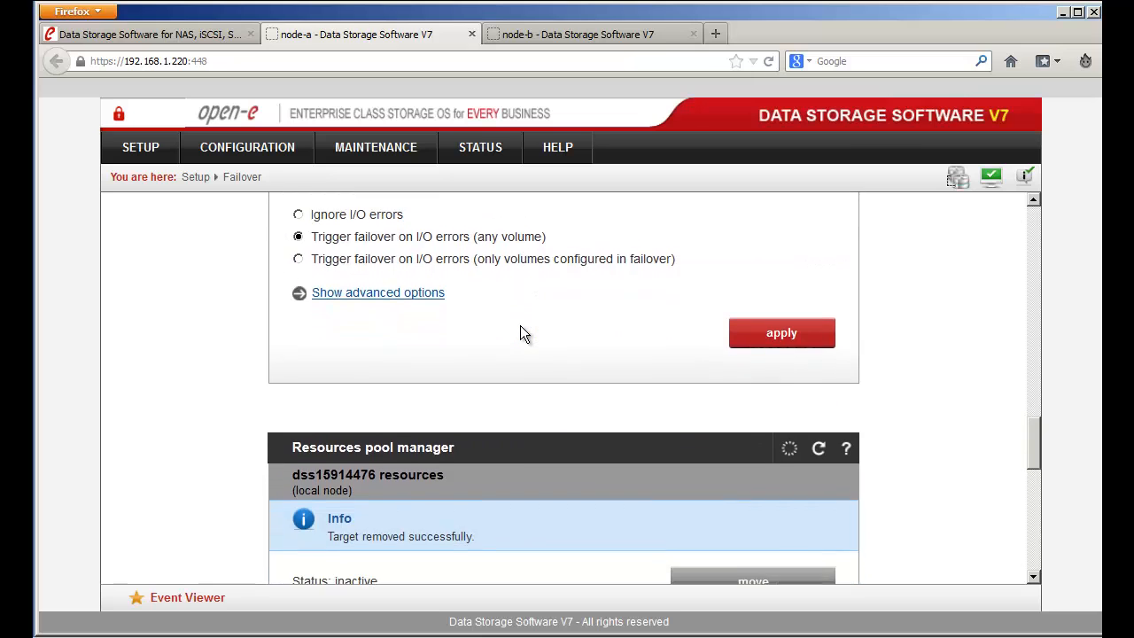
scroll(520, 325, down, 4)
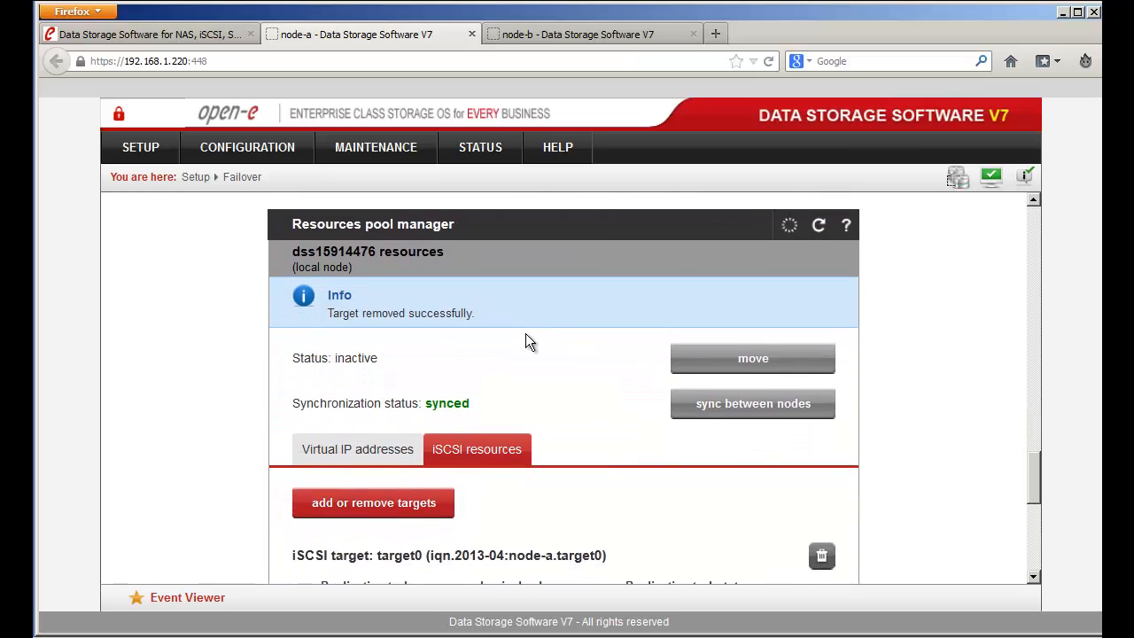
scroll(525, 334, down, 1)
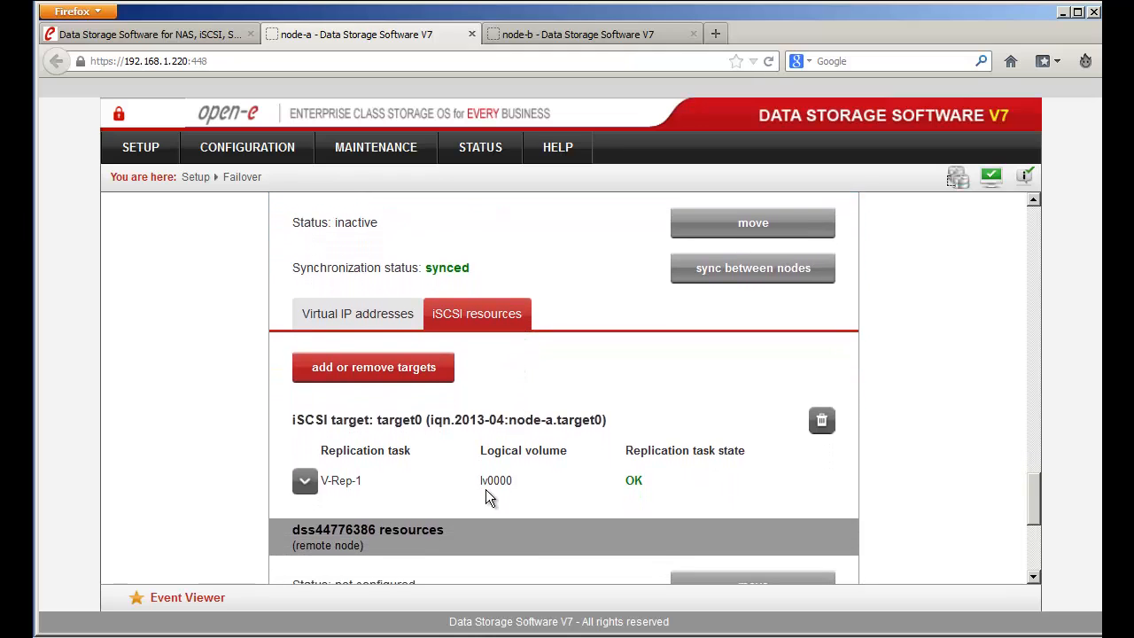
click(363, 322)
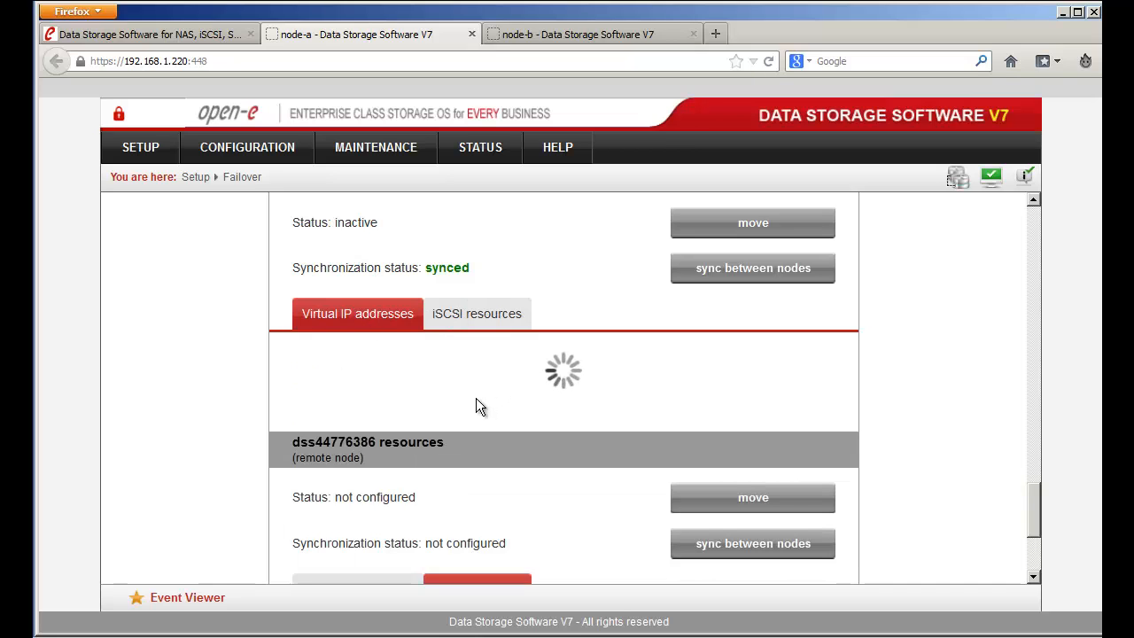
scroll(476, 397, up, 3)
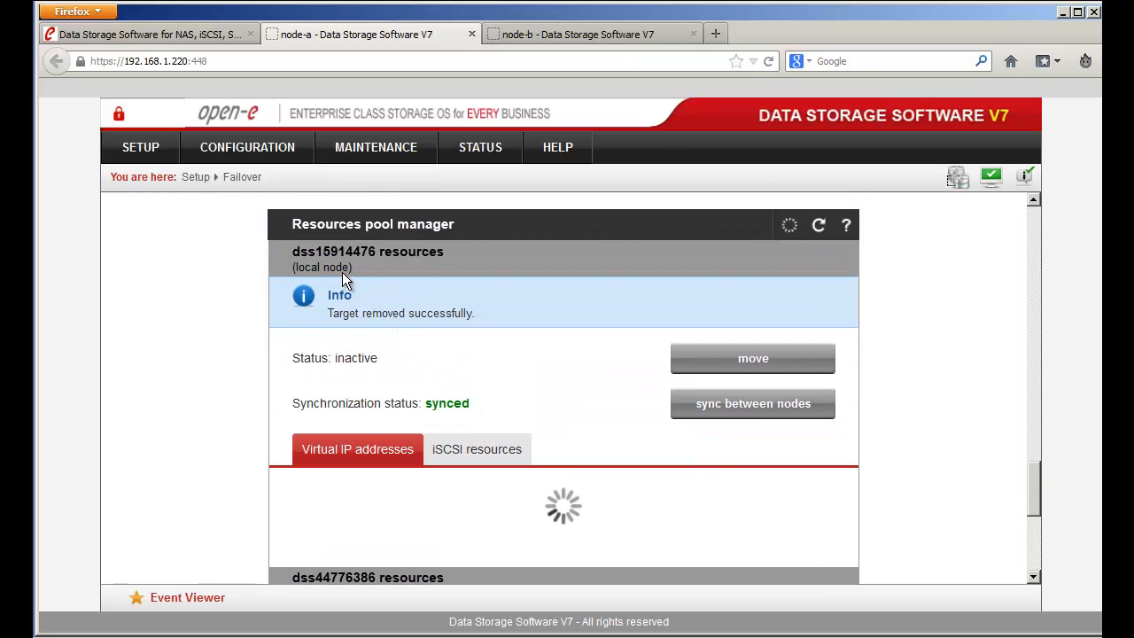
drag(345, 269, 295, 270)
click(349, 271)
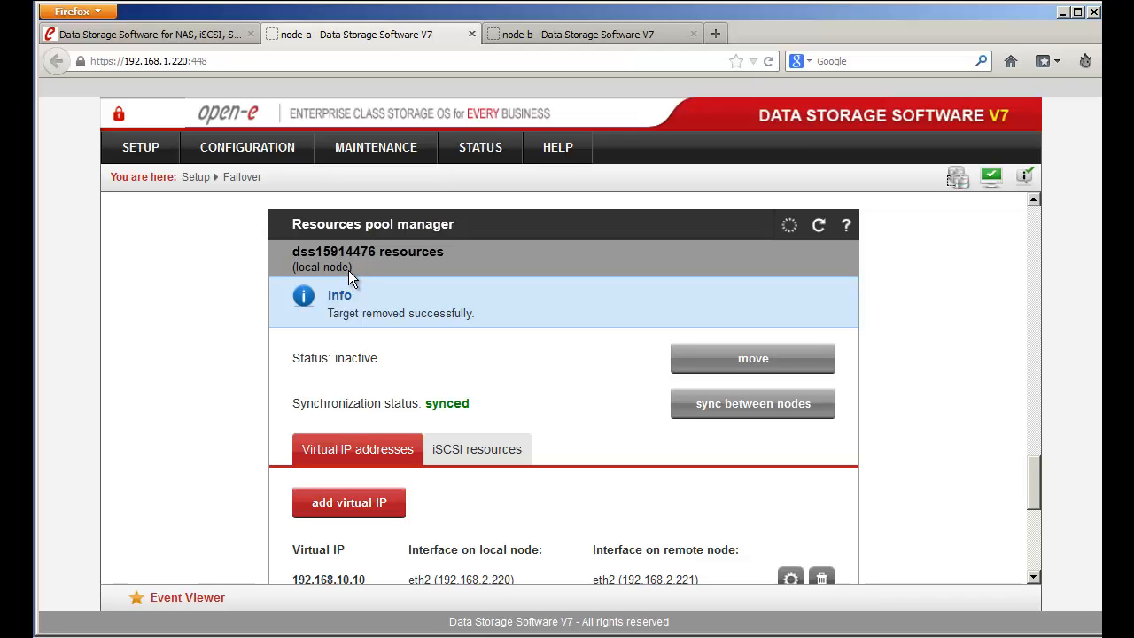
drag(321, 272, 293, 276)
scroll(500, 358, down, 1)
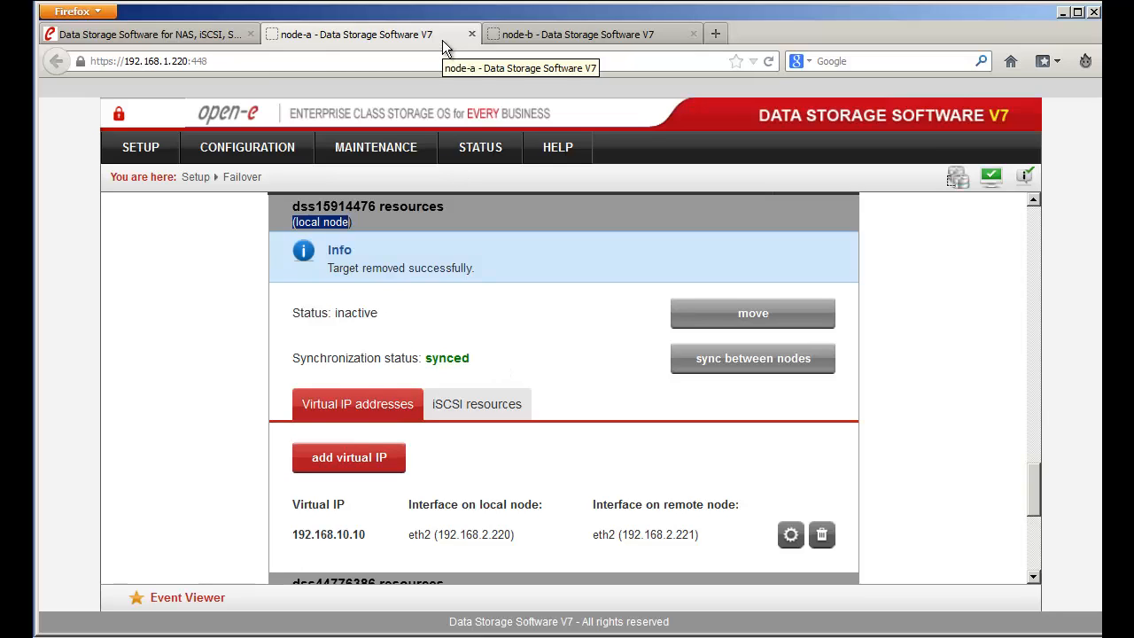
scroll(601, 372, down, 2)
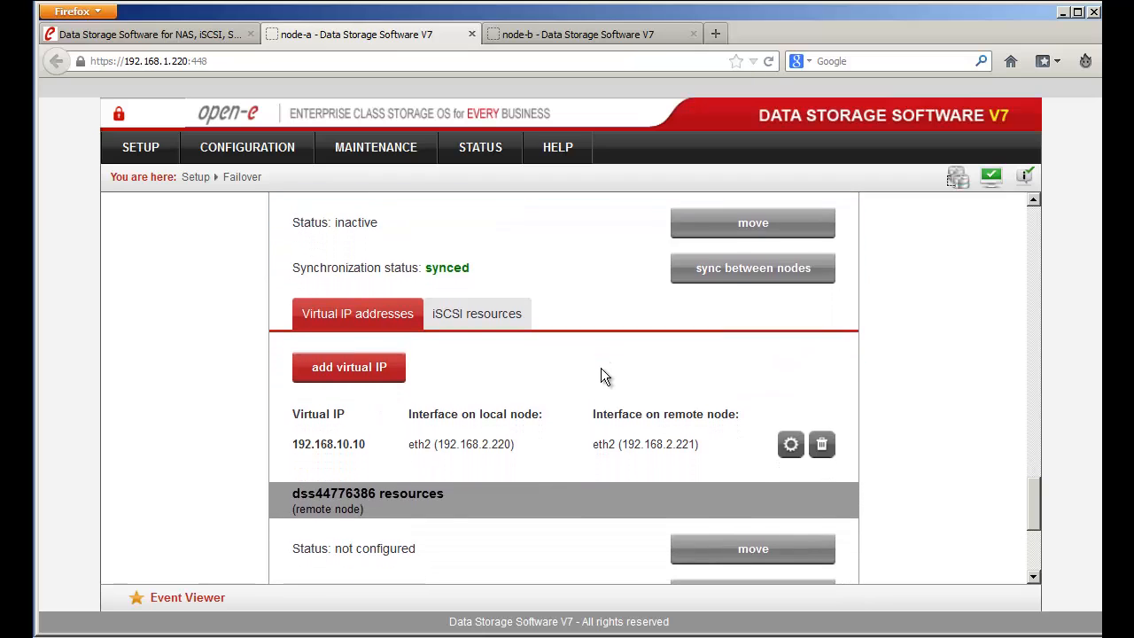
- In the remote node's resources, begin a new virtual IP 192.168.11.11 using eth4 (192.168.4.220) locally and eth4 (192.168.4.221) remotely
scroll(580, 428, down, 2)
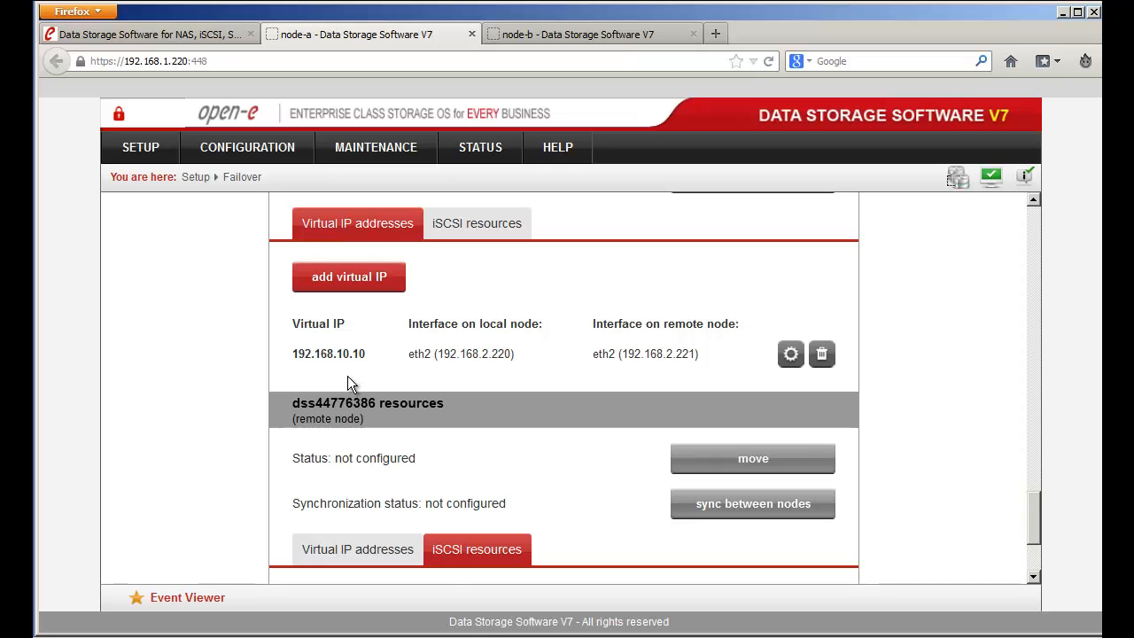
scroll(348, 376, down, 2)
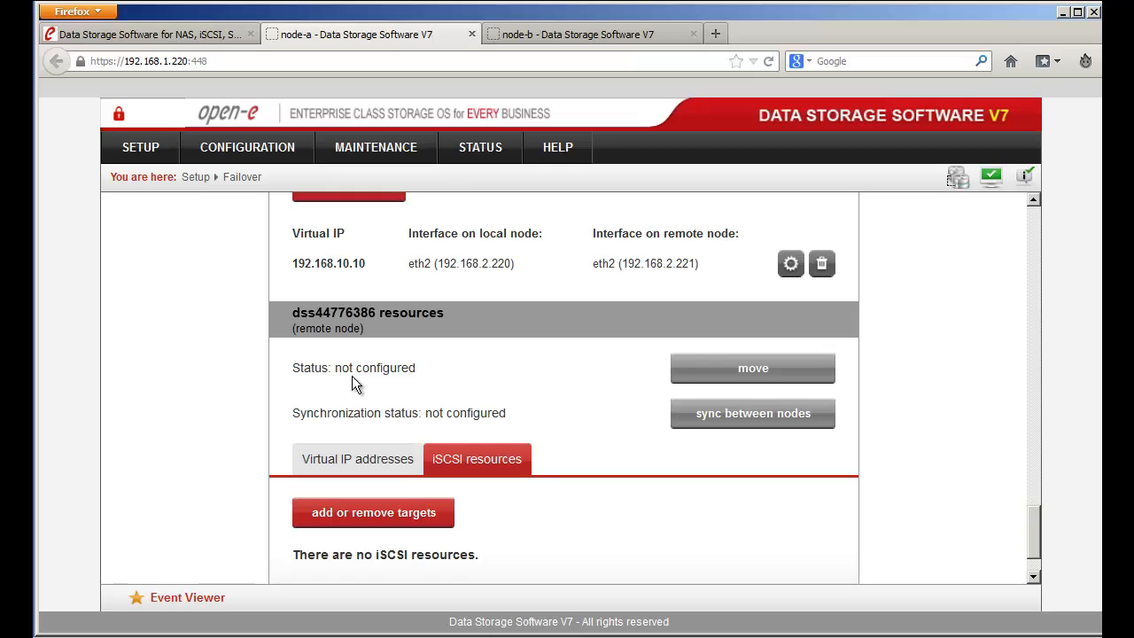
scroll(352, 375, down, 2)
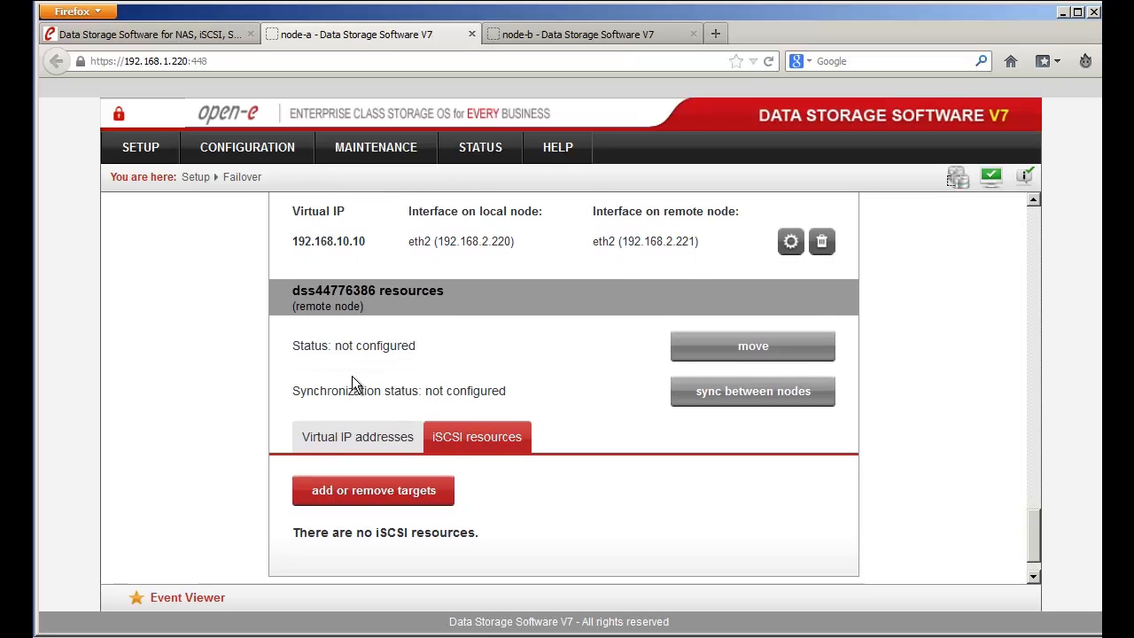
click(351, 408)
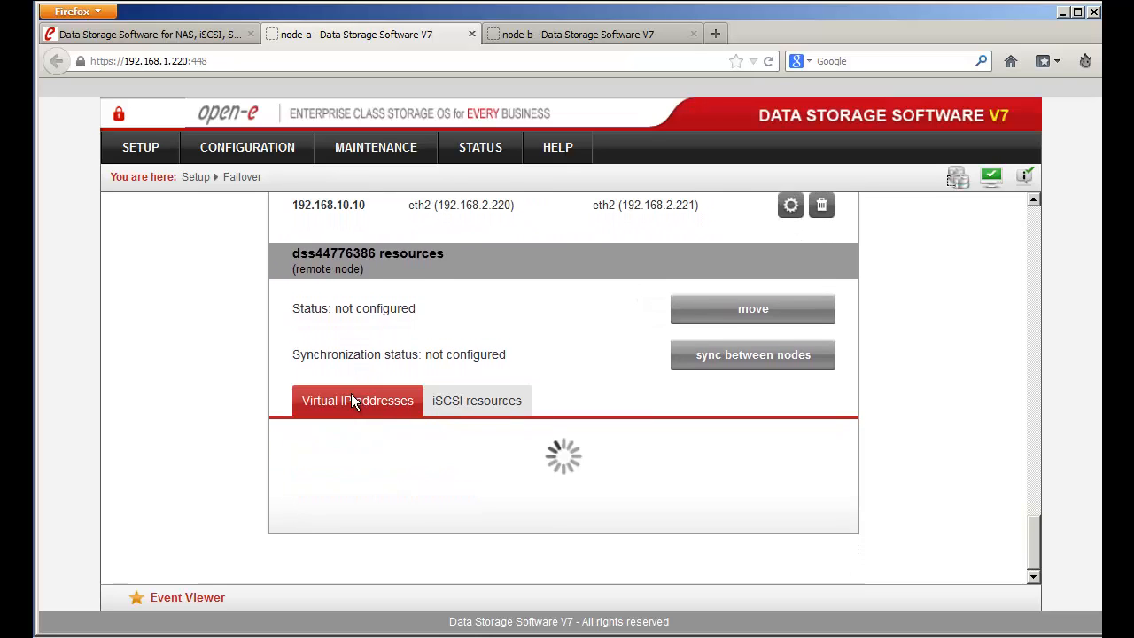
click(359, 455)
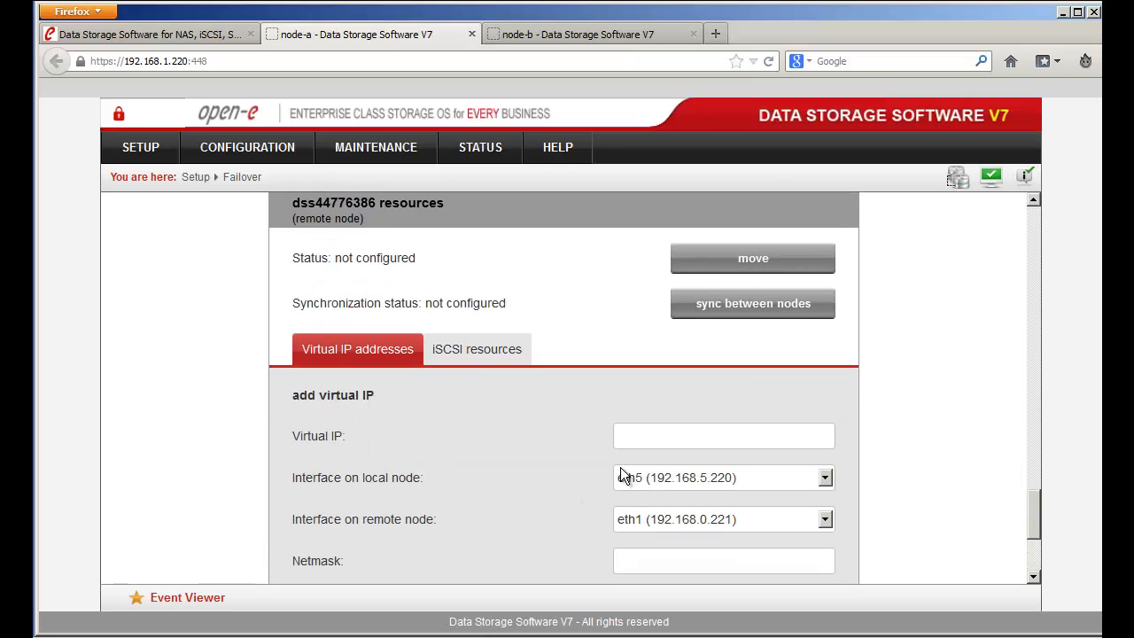
click(651, 435)
text(192.168.11.11)
click(722, 478)
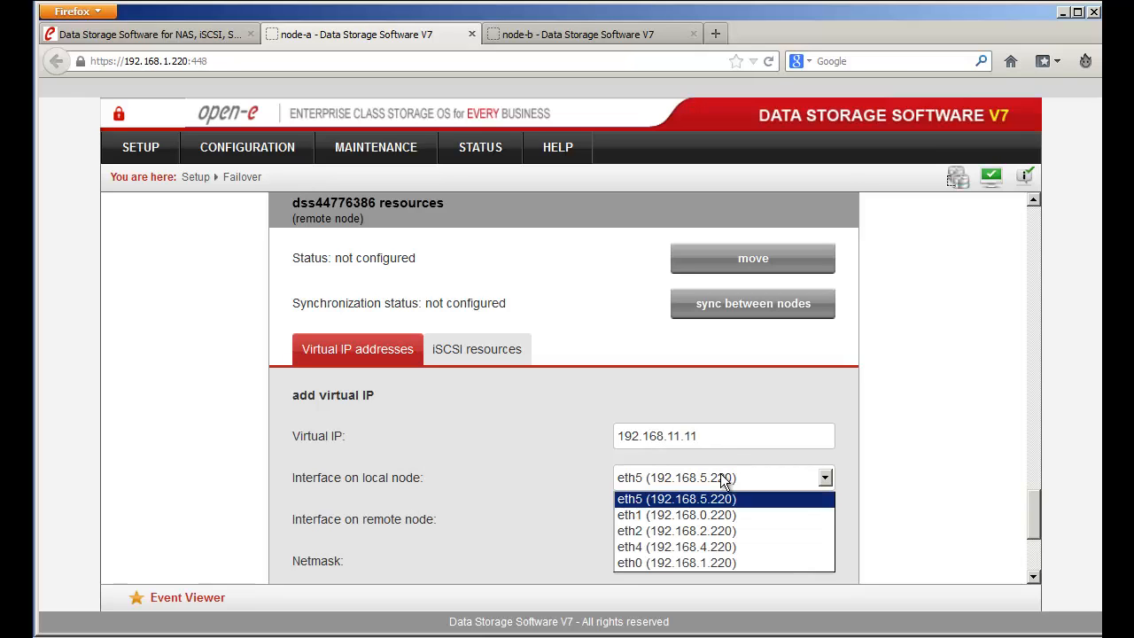
click(728, 547)
click(746, 520)
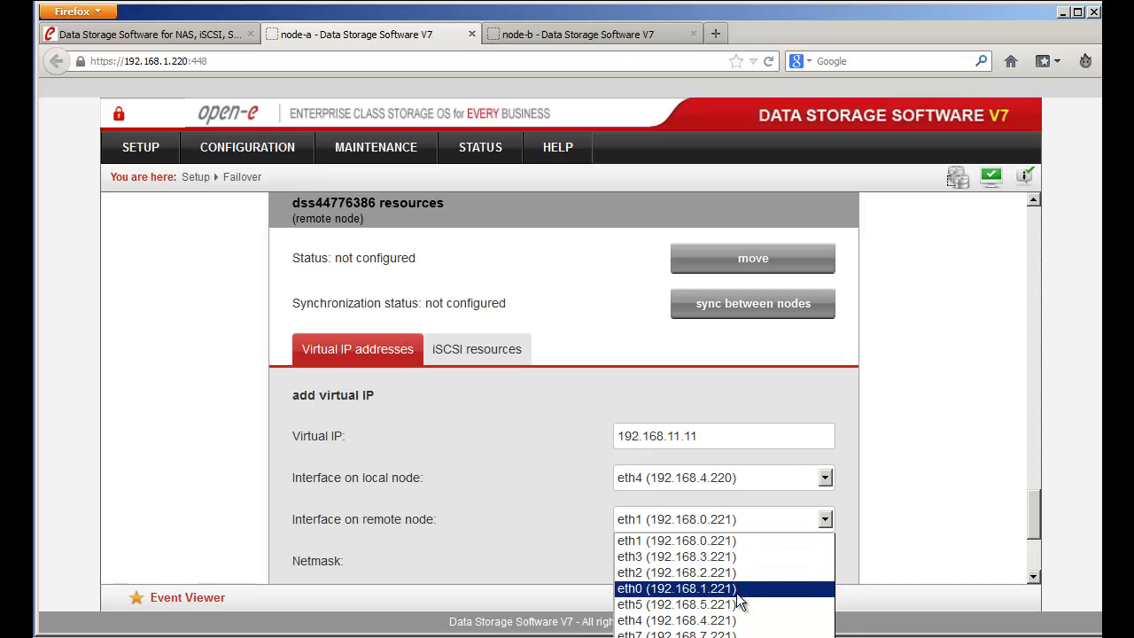
click(737, 620)
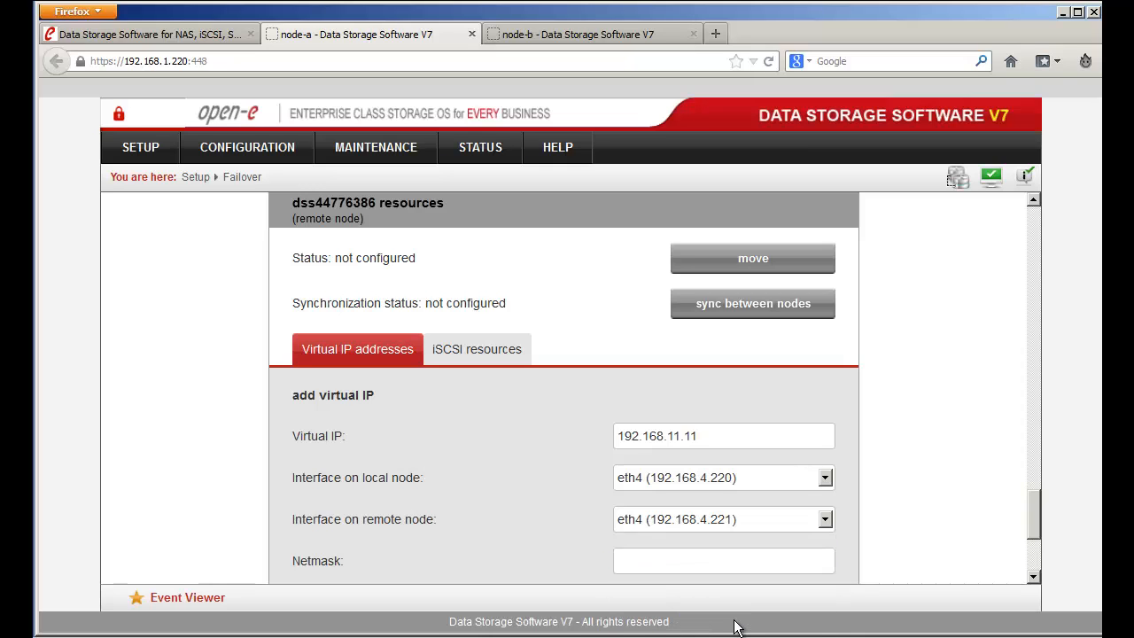
- Set the new virtual IP's netmask to 255.255.255.0 and add it to the remote node's resources
scroll(865, 547, down, 2)
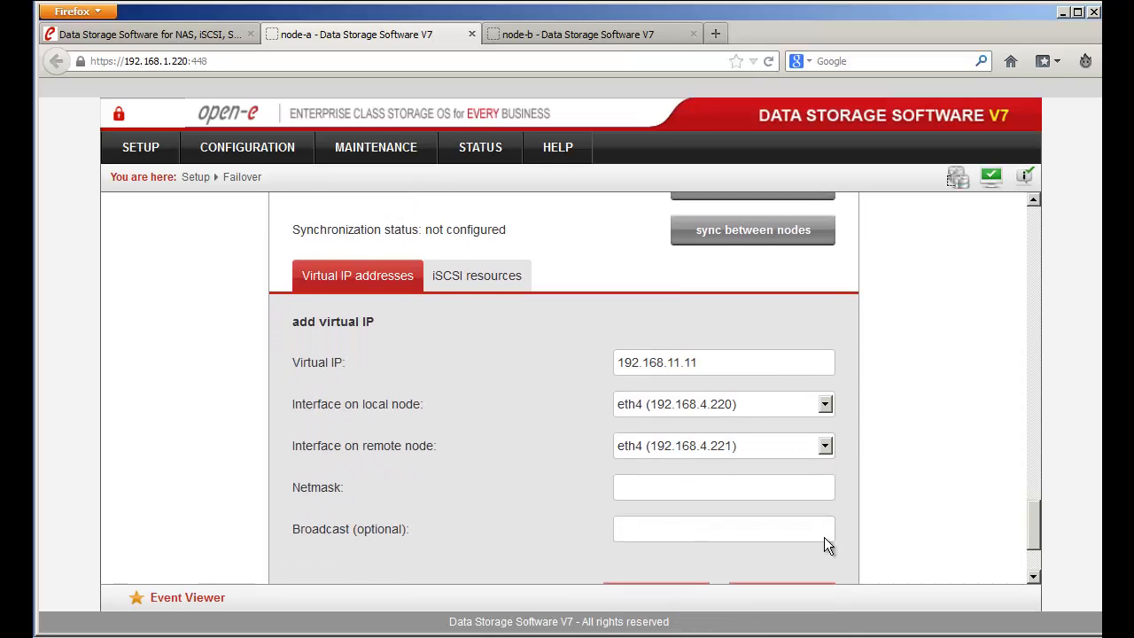
click(737, 471)
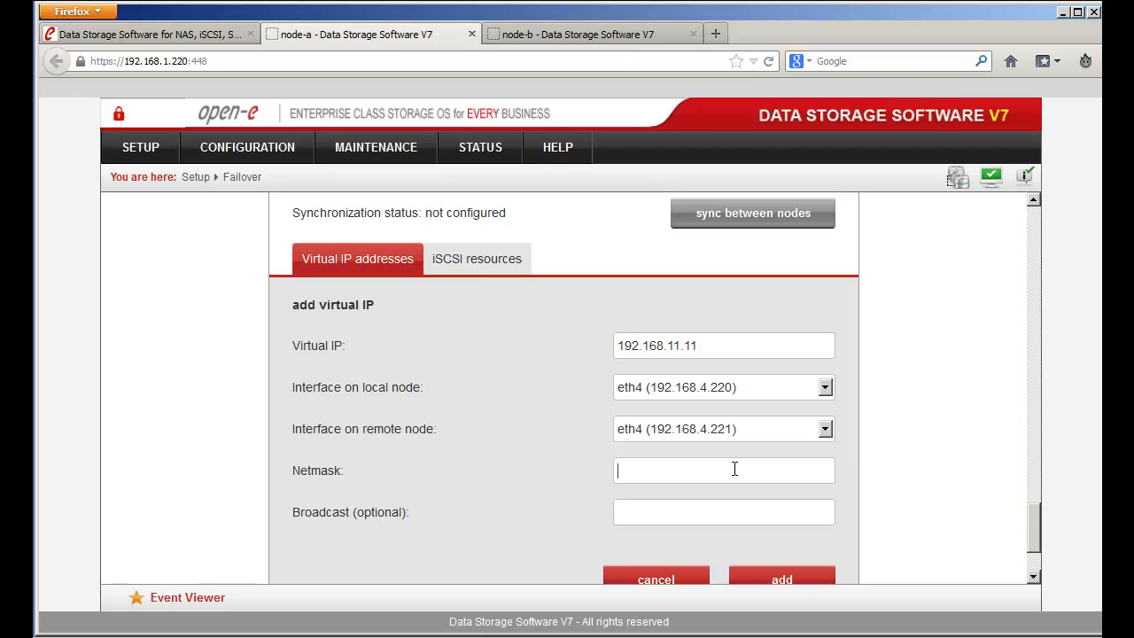
text(255.255.255.0)
scroll(854, 432, down, 2)
click(789, 493)
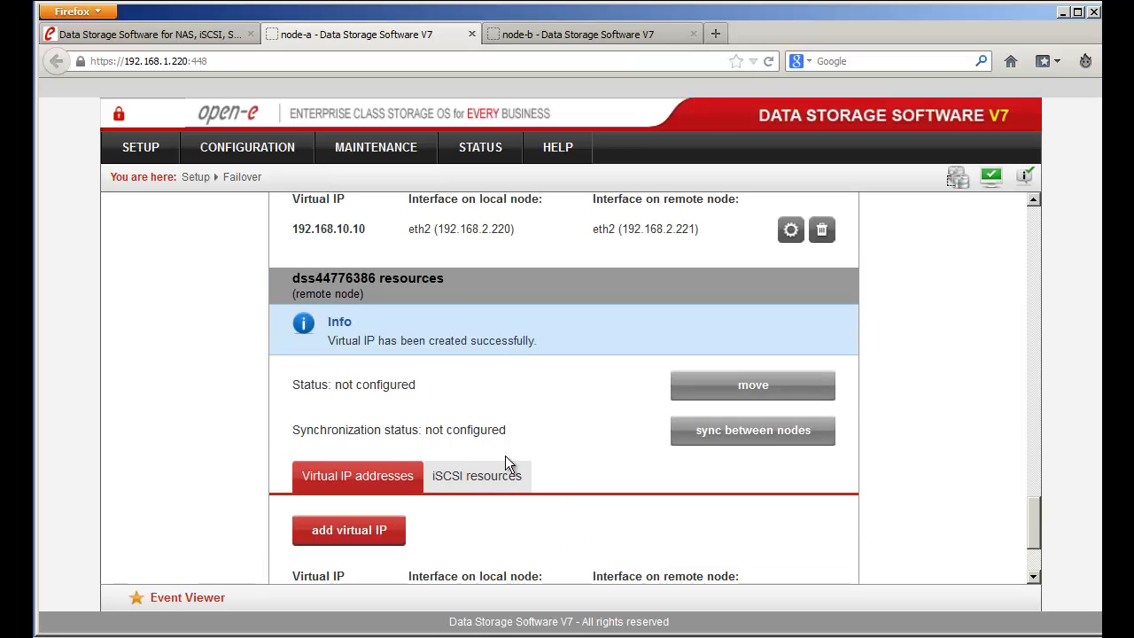
scroll(504, 462, down, 1)
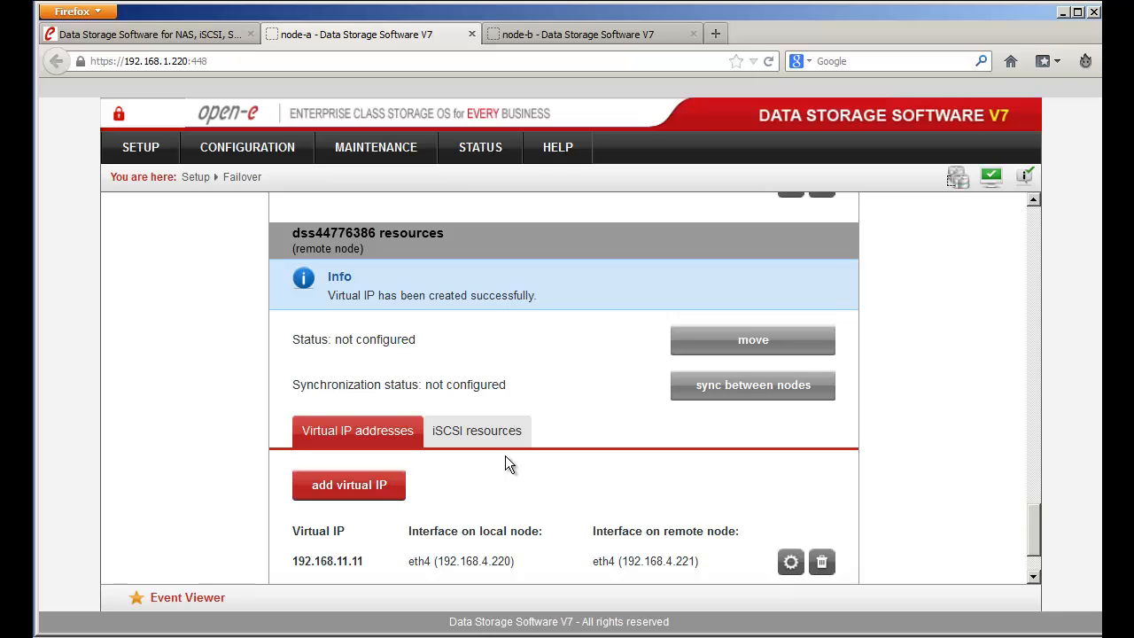
- In the remote node's iSCSI resources, open target assignment and select the available target iqn.2013-04:node-b.target1
click(466, 428)
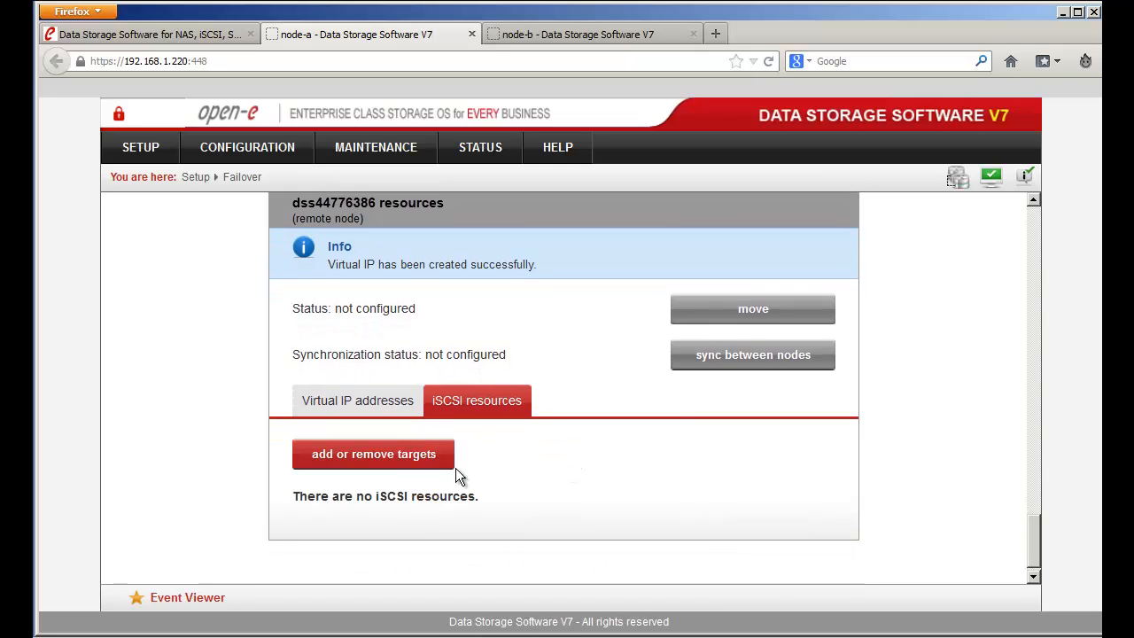
click(433, 461)
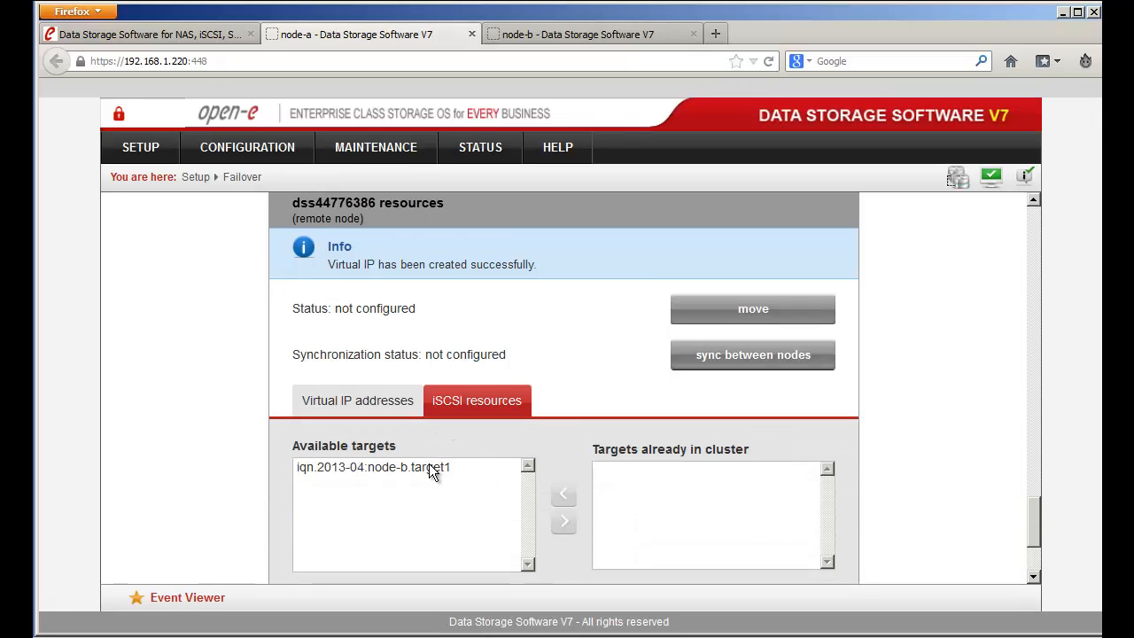
click(428, 466)
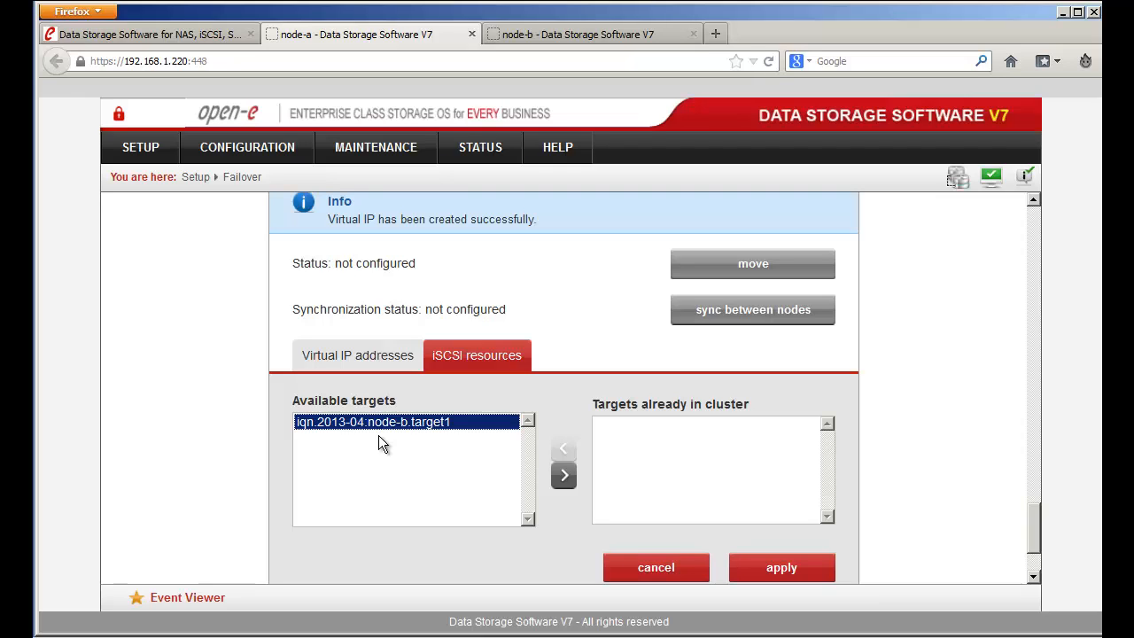
- Switch to node-b and check the volume replication modes of lv0000 and lv0001
click(626, 27)
click(275, 147)
mouse_move(316, 176)
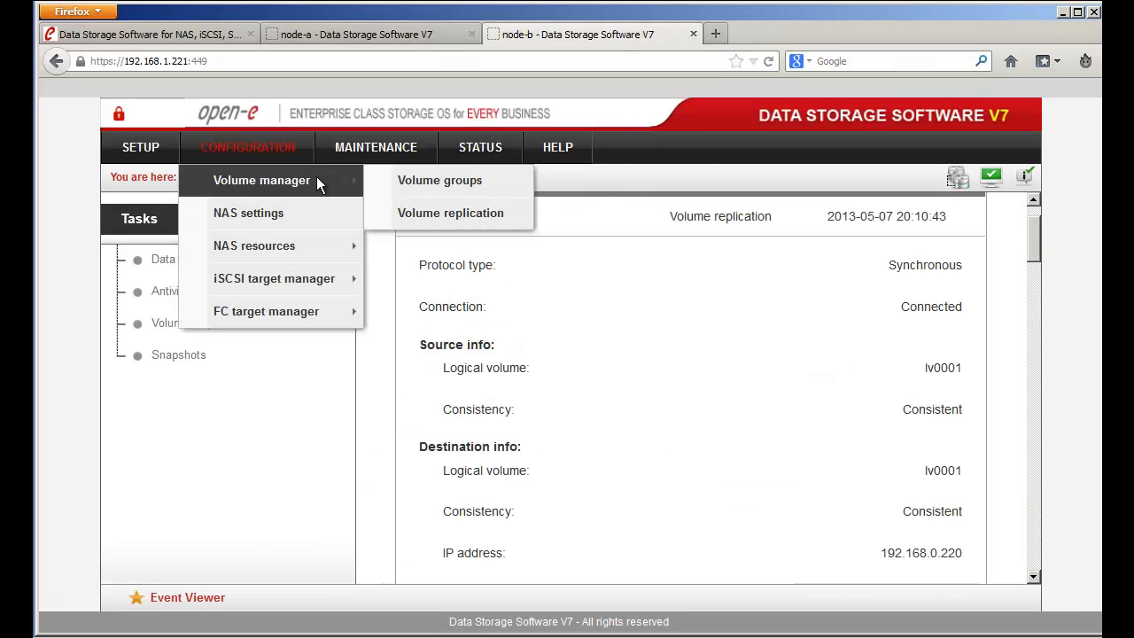
click(487, 219)
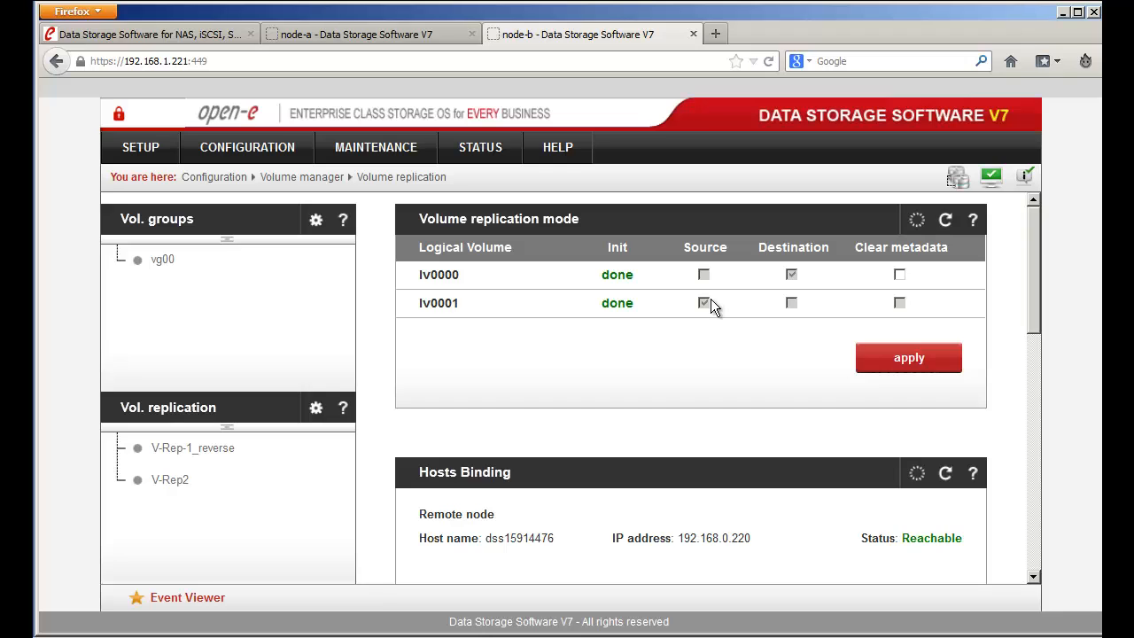
- Return to node-a, add iqn.2013-04:node-b.target1 to the remote node's cluster targets, and check its replication task
click(395, 41)
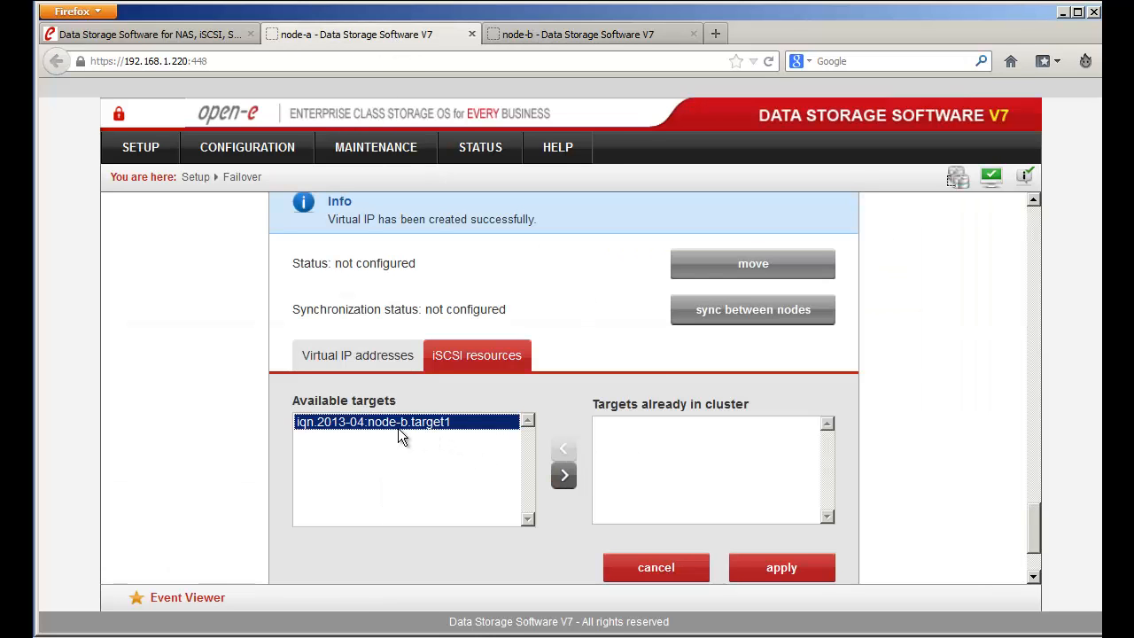
click(564, 474)
scroll(753, 487, down, 1)
click(781, 524)
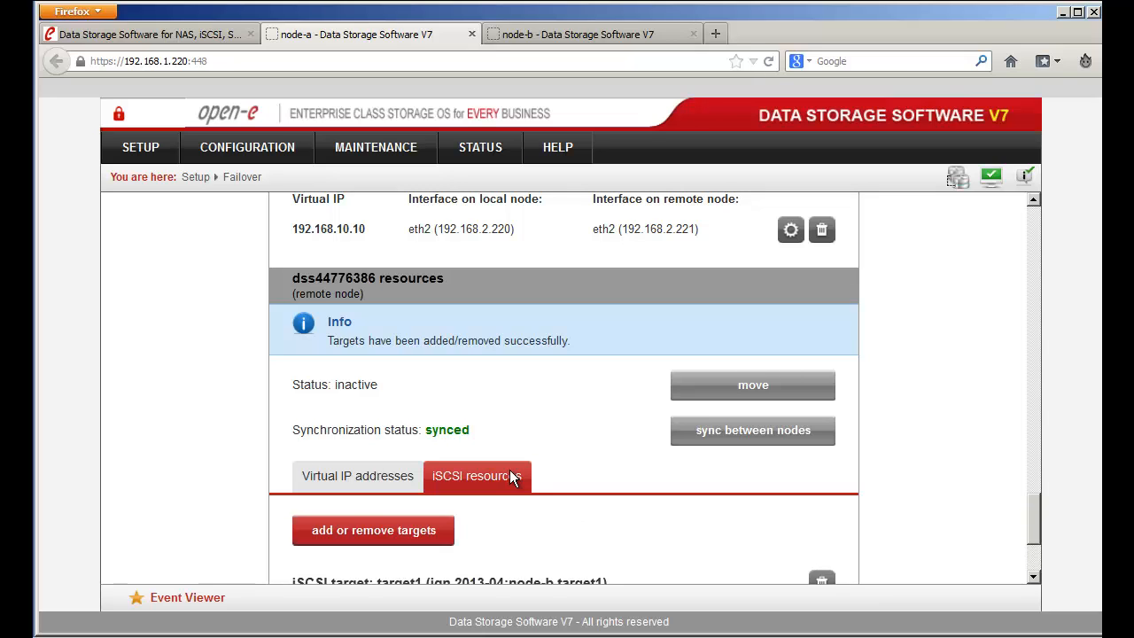
scroll(511, 474, down, 3)
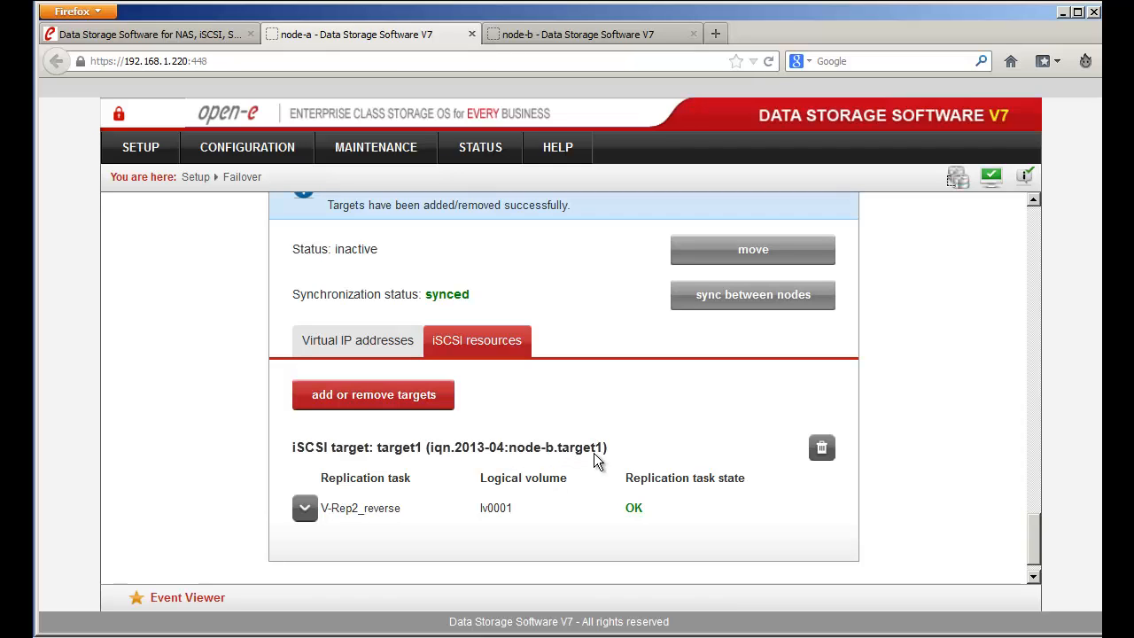
drag(606, 451, 561, 454)
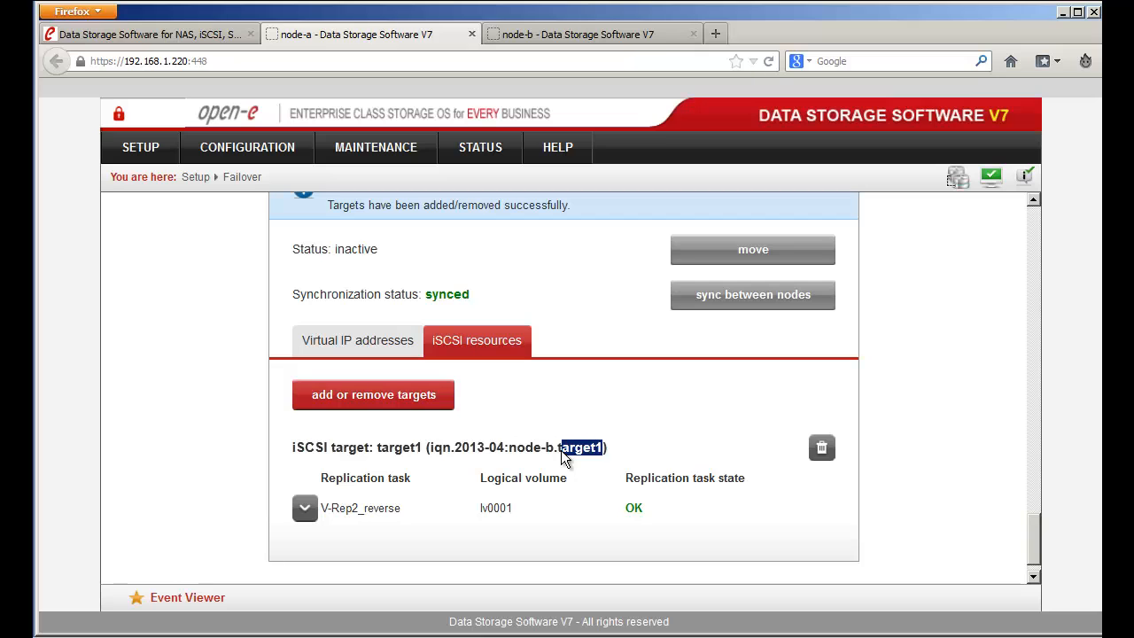
scroll(561, 450, up, 1)
click(561, 450)
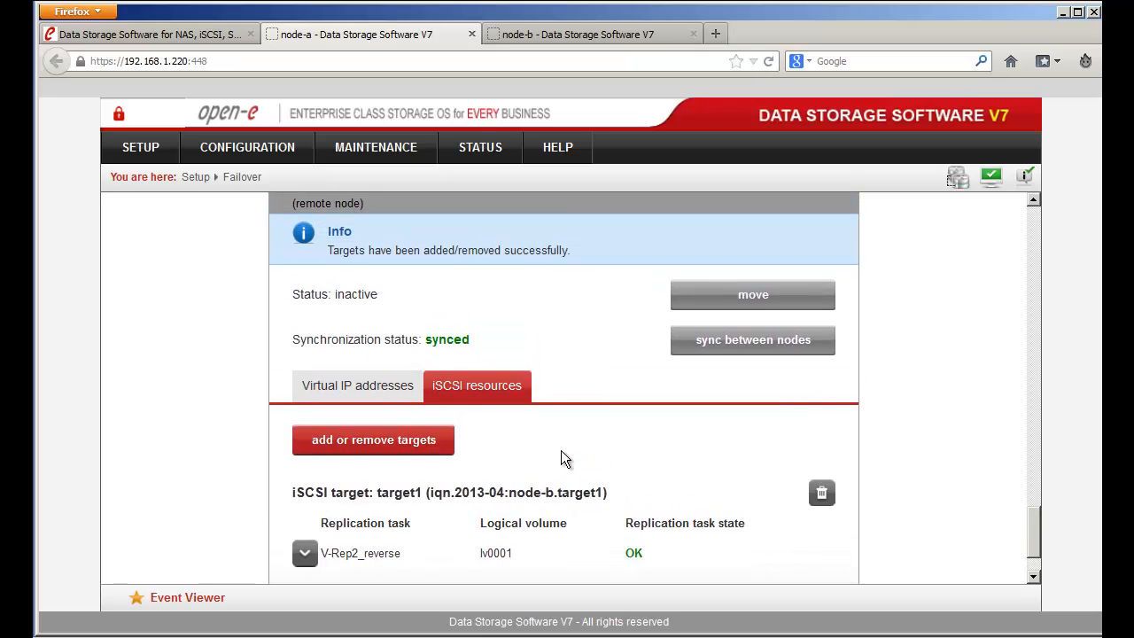
- Start the failover cluster from the Failover Manager and confirm the start
scroll(557, 463, up, 15)
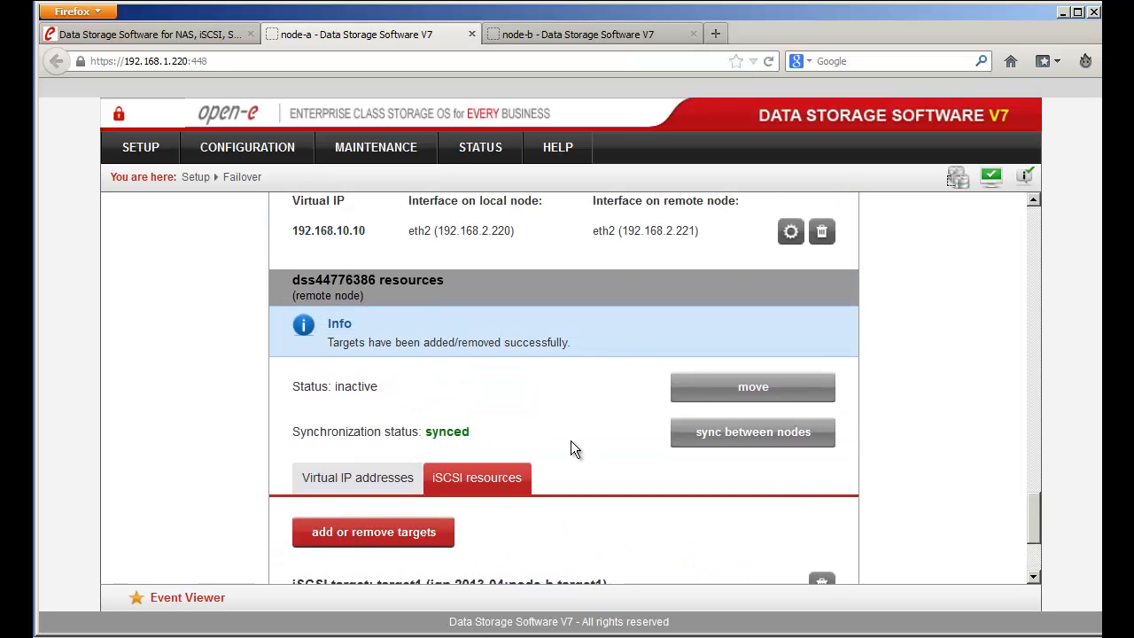
scroll(568, 429, up, 10)
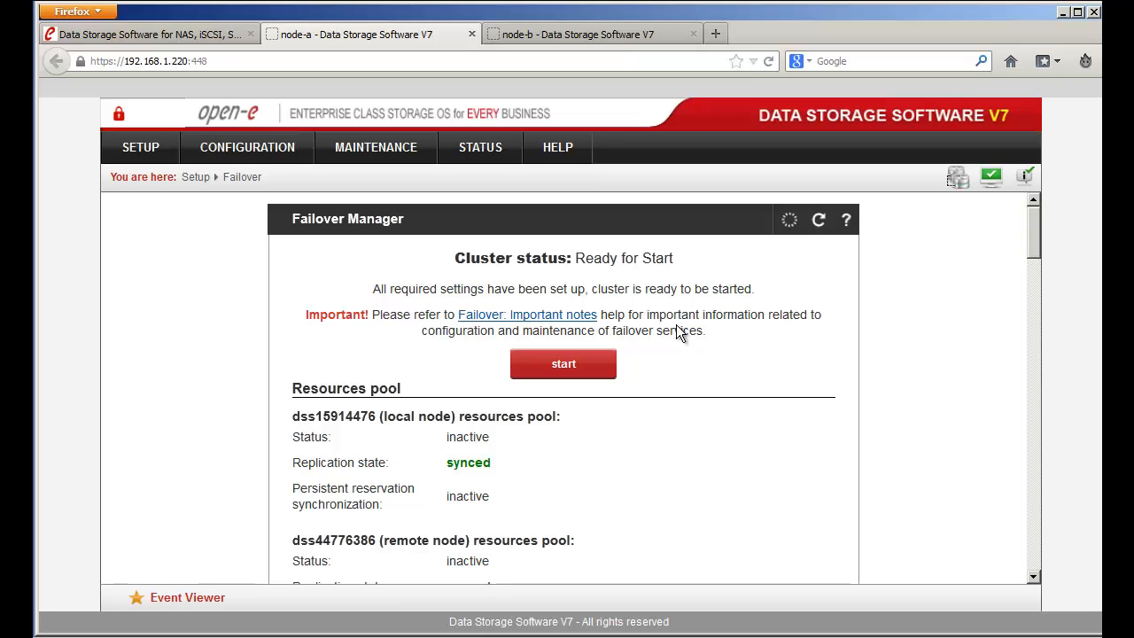
scroll(676, 328, down, 2)
scroll(676, 329, up, 2)
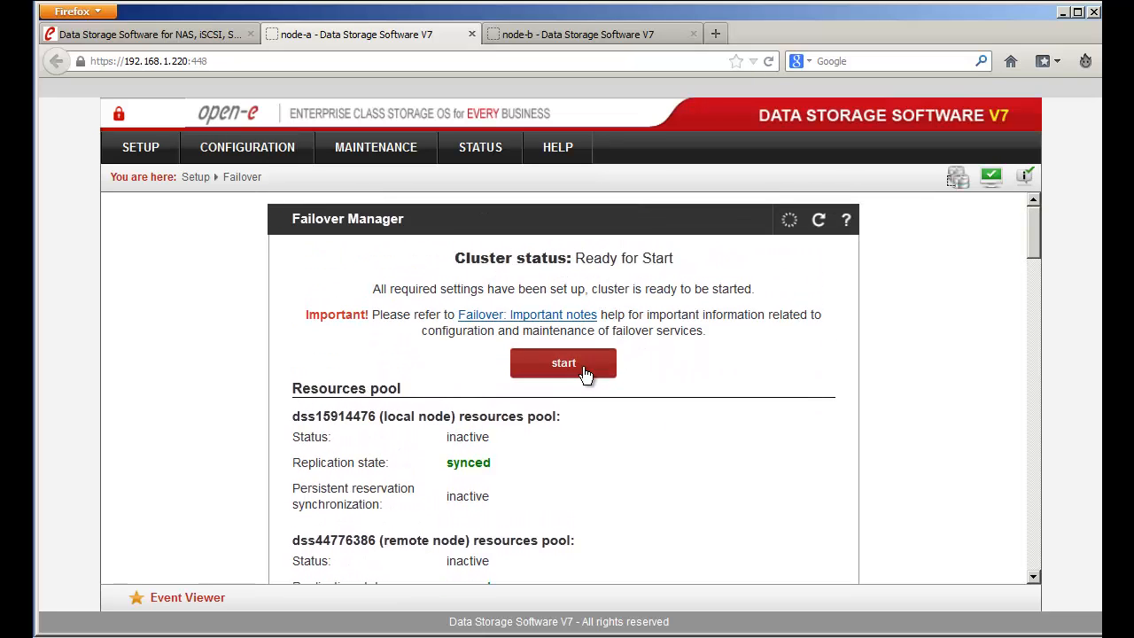
click(580, 366)
click(625, 330)
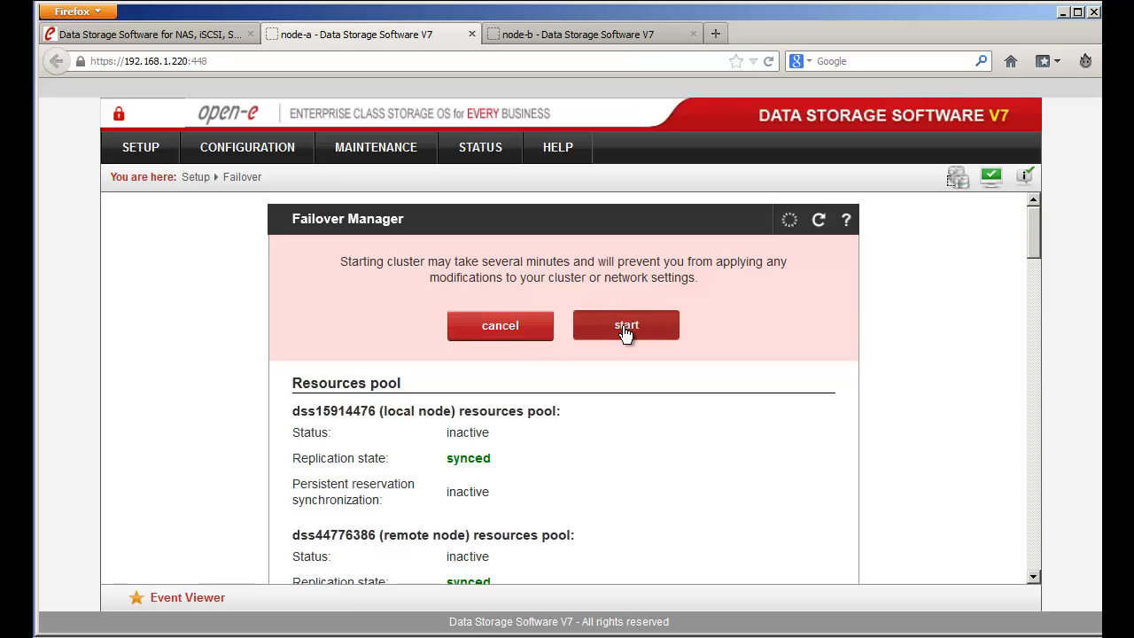
- Open node-a's iSCSI targets, dismiss the system events notice, and create target2 with the default name iqn.2013-05:node-a.target2
click(234, 152)
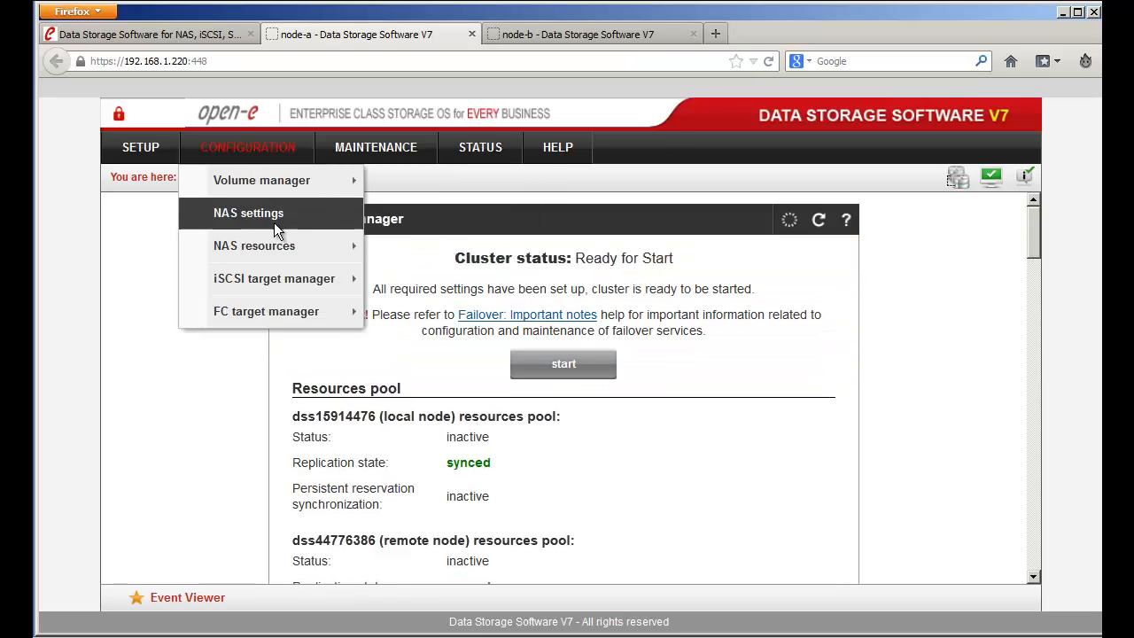
mouse_move(317, 285)
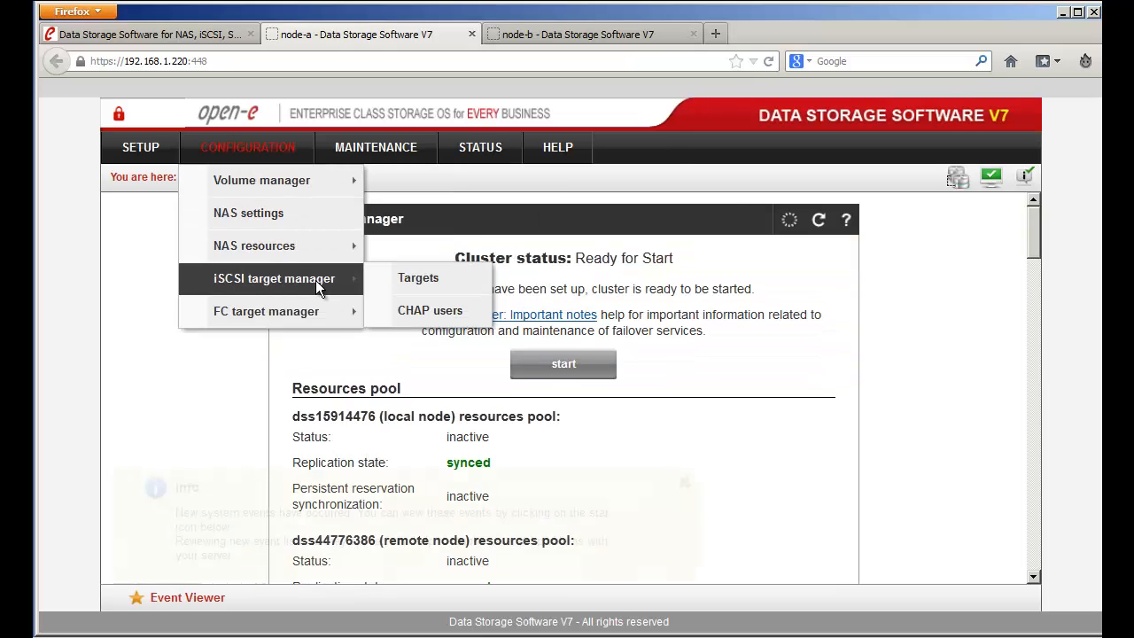
click(412, 281)
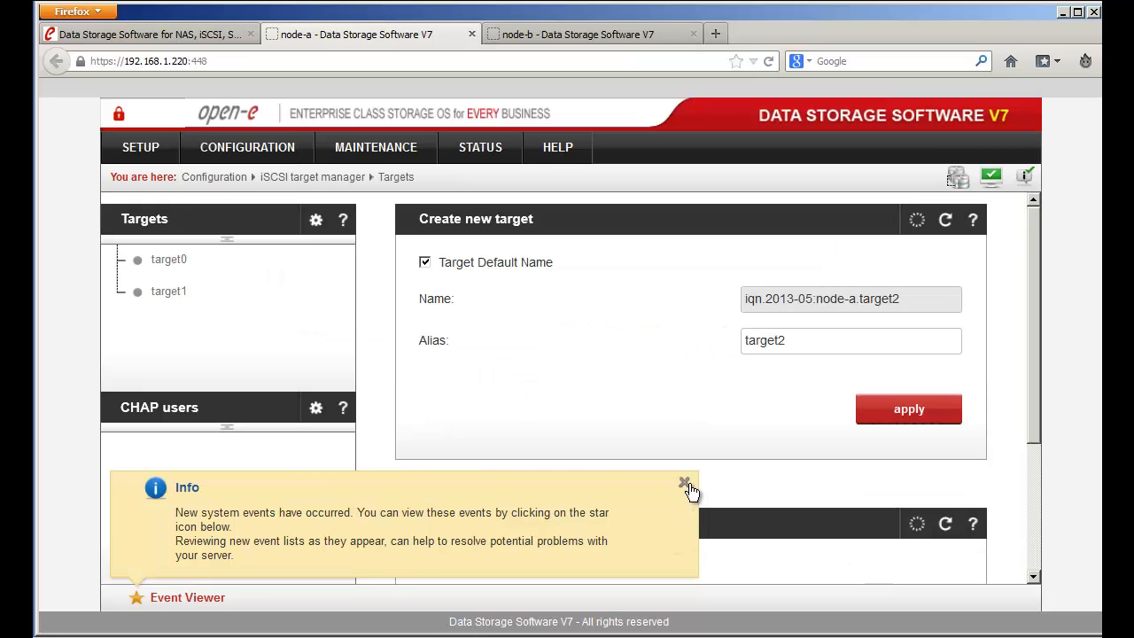
click(685, 484)
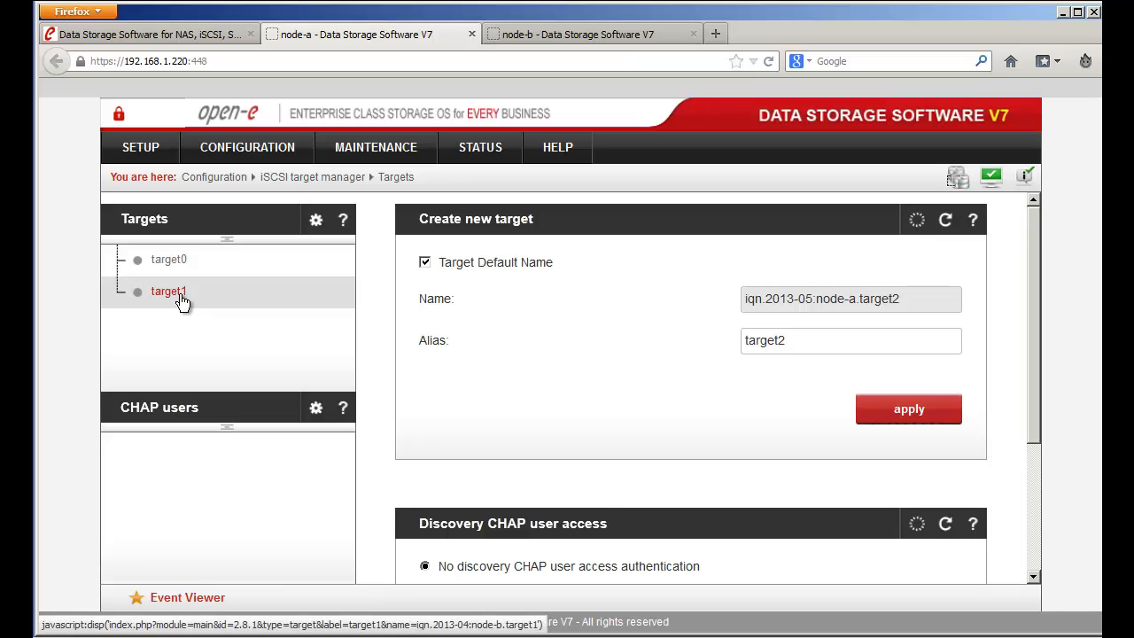
click(905, 421)
click(836, 317)
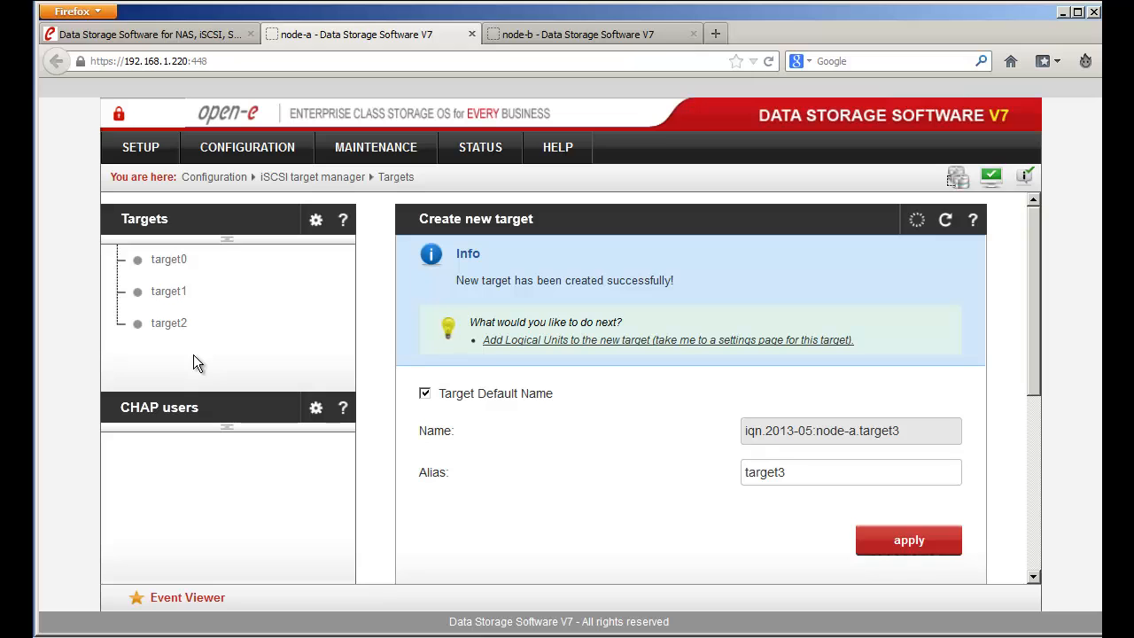
- Open target1, dismiss the events notice, and examine its attached volumes and the details of available volume lv0003
click(177, 294)
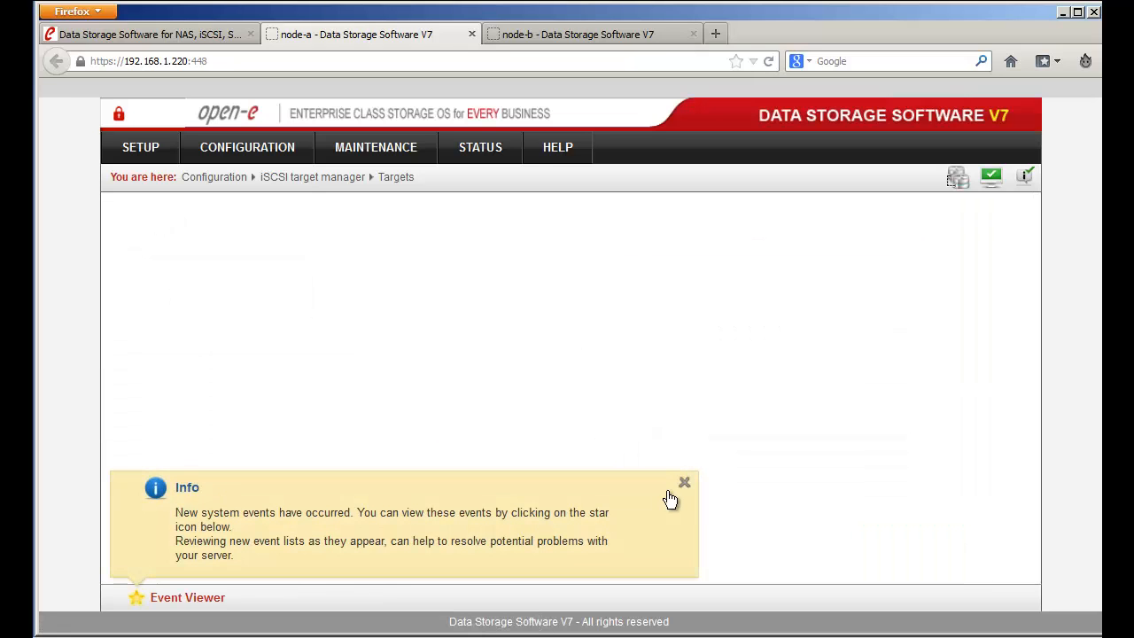
click(682, 486)
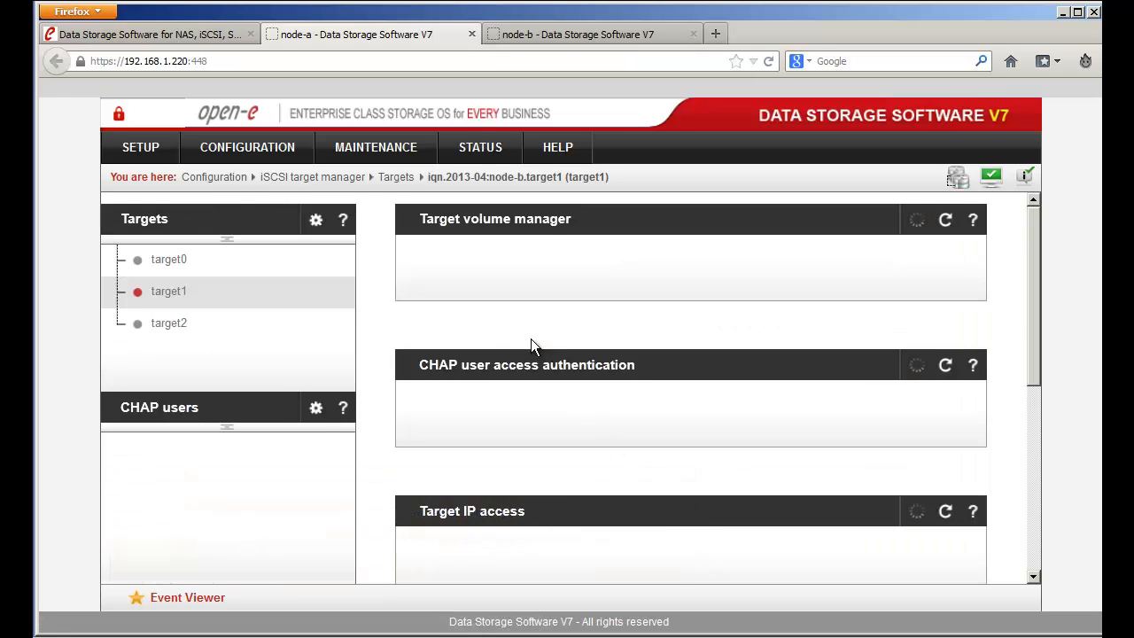
scroll(529, 383, down, 3)
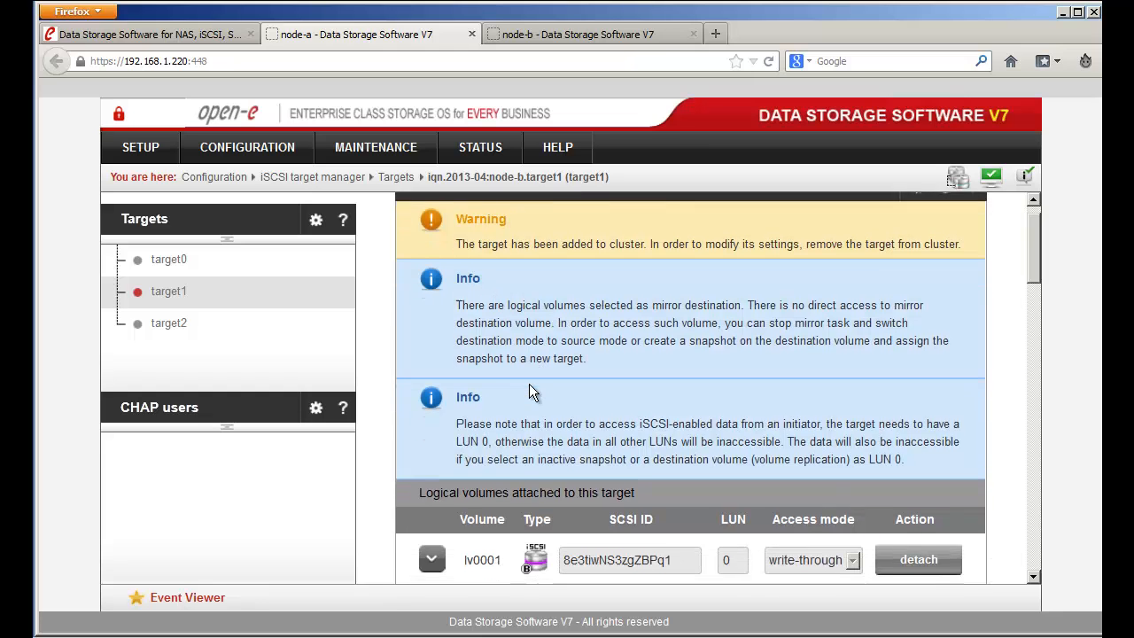
scroll(447, 452, down, 2)
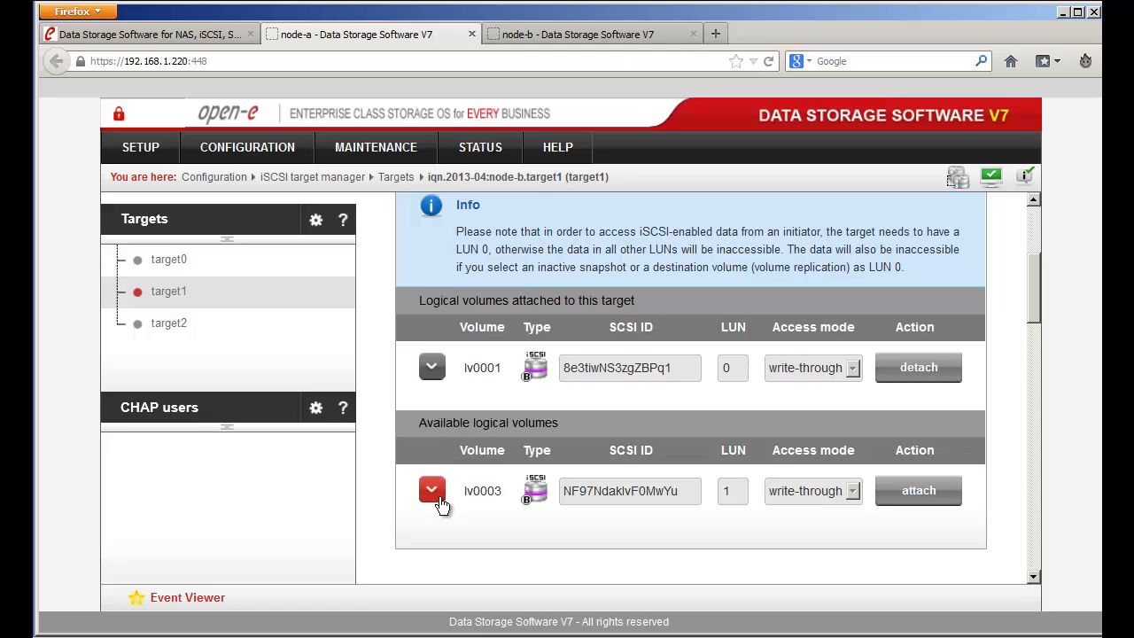
click(432, 491)
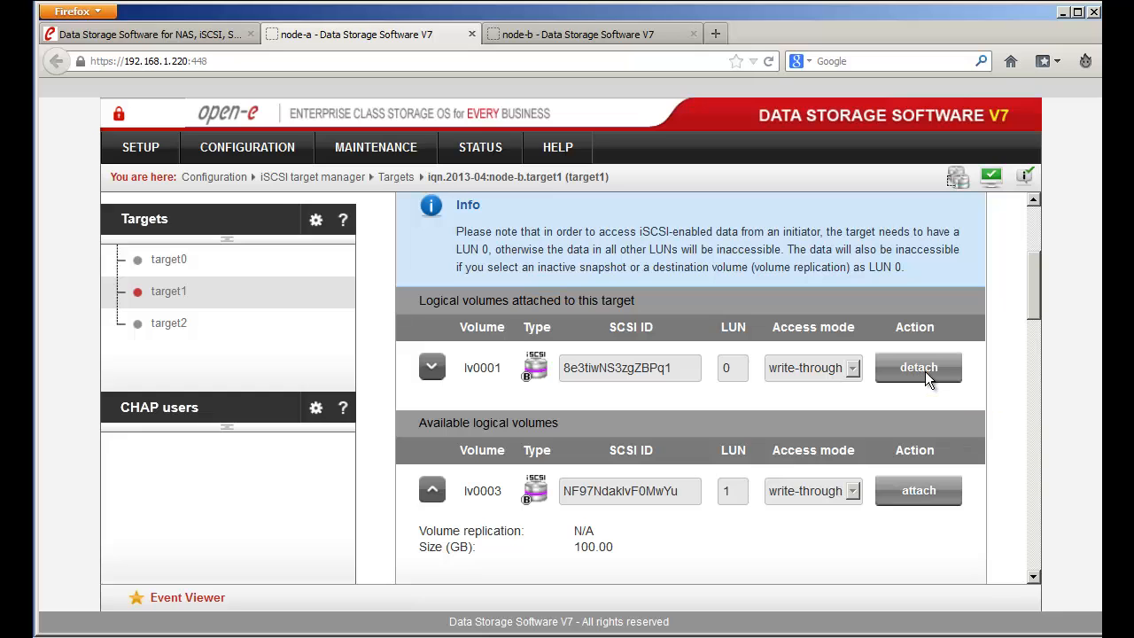
scroll(932, 426, down, 1)
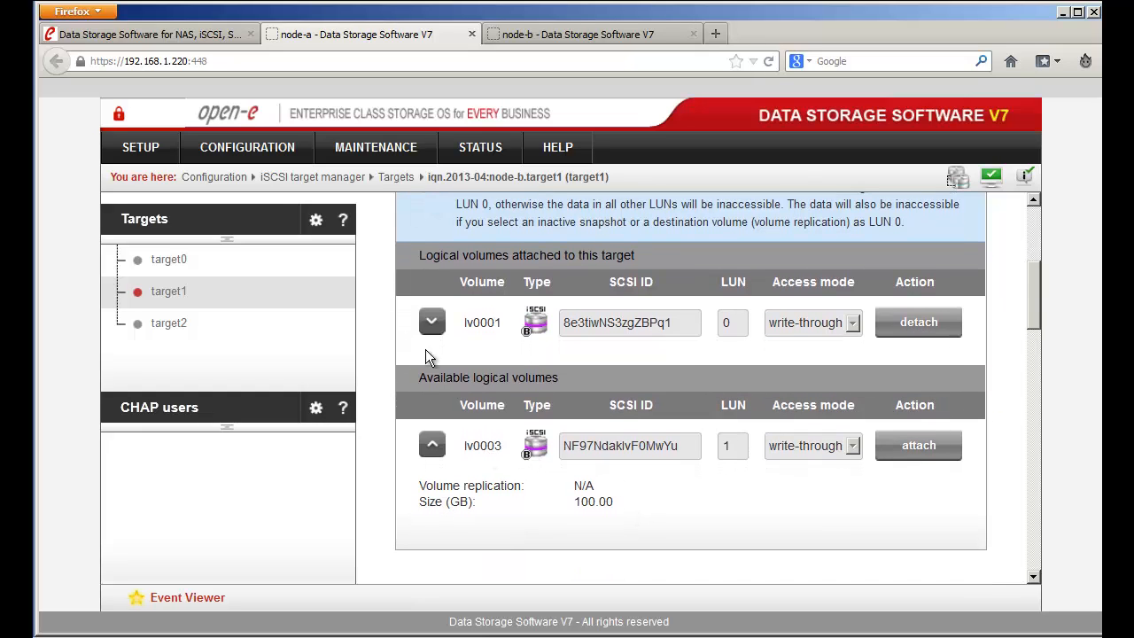
- Attach logical volume lv0003 to target2 as LUN 0 with write-through access mode
click(168, 323)
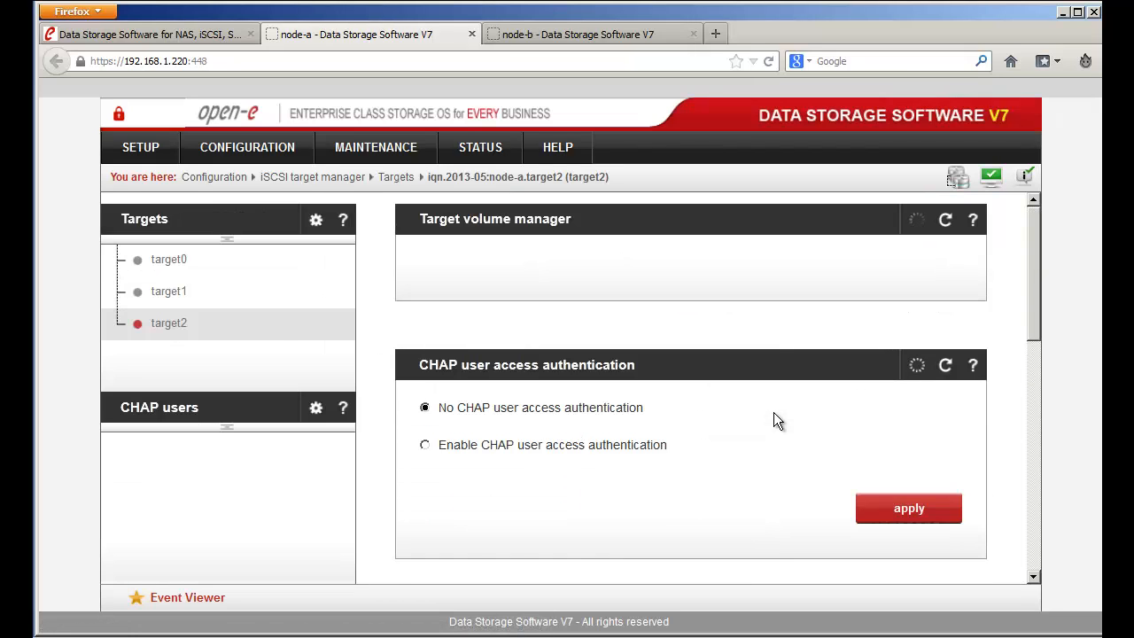
scroll(850, 443, down, 1)
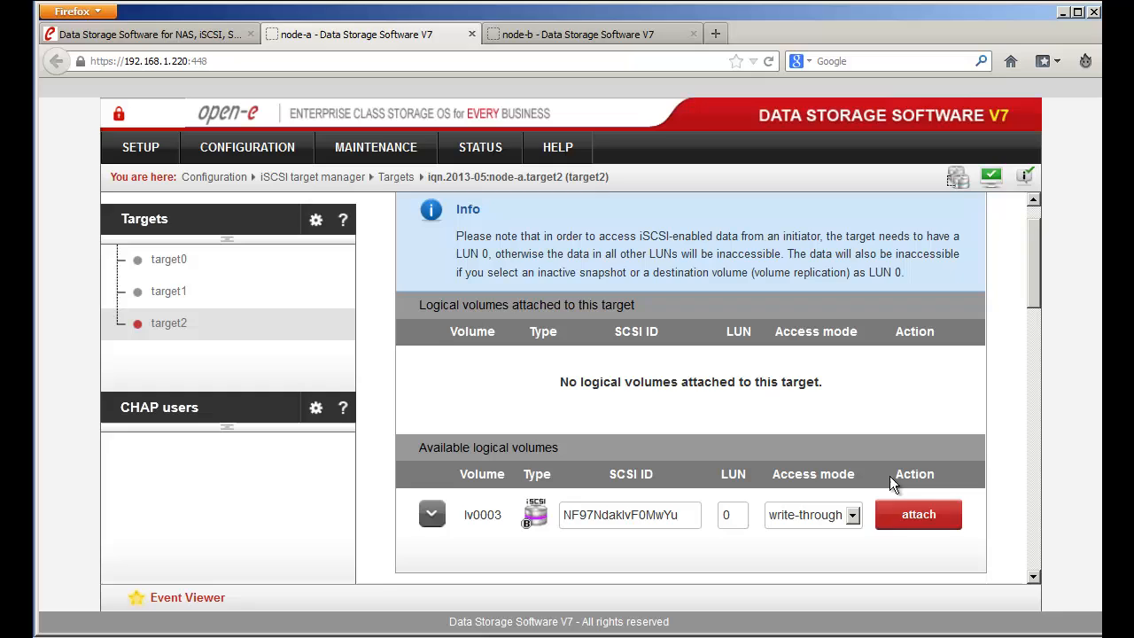
click(904, 524)
click(838, 319)
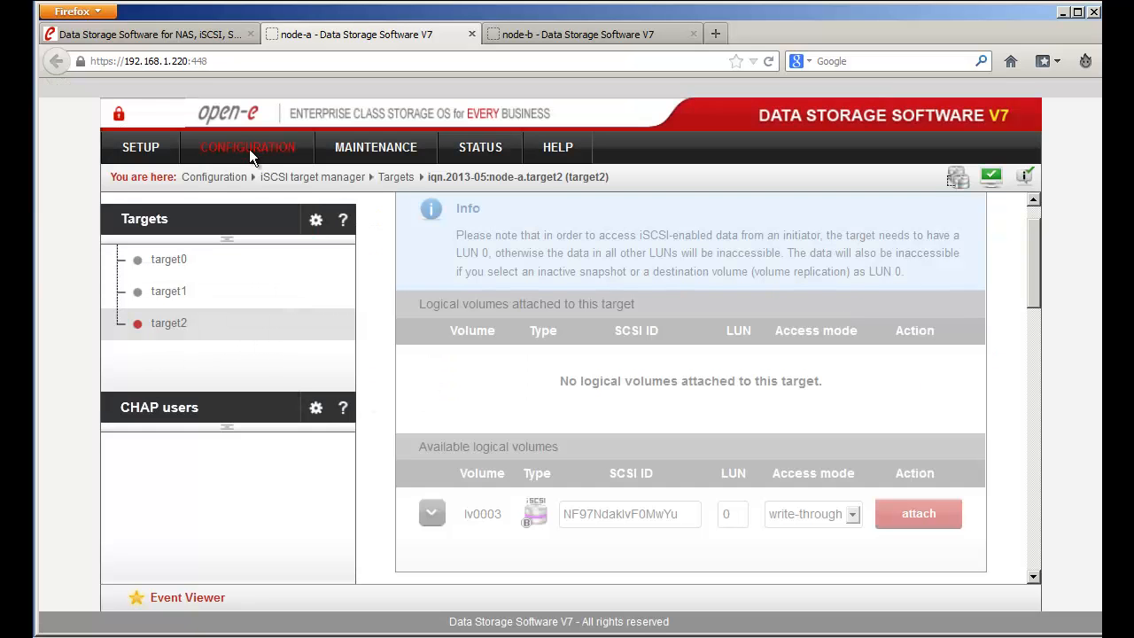
- Open node-a's failover setup and examine the cluster status, both nodes' resources pools, and the ping node and auxiliary path reachability
click(164, 156)
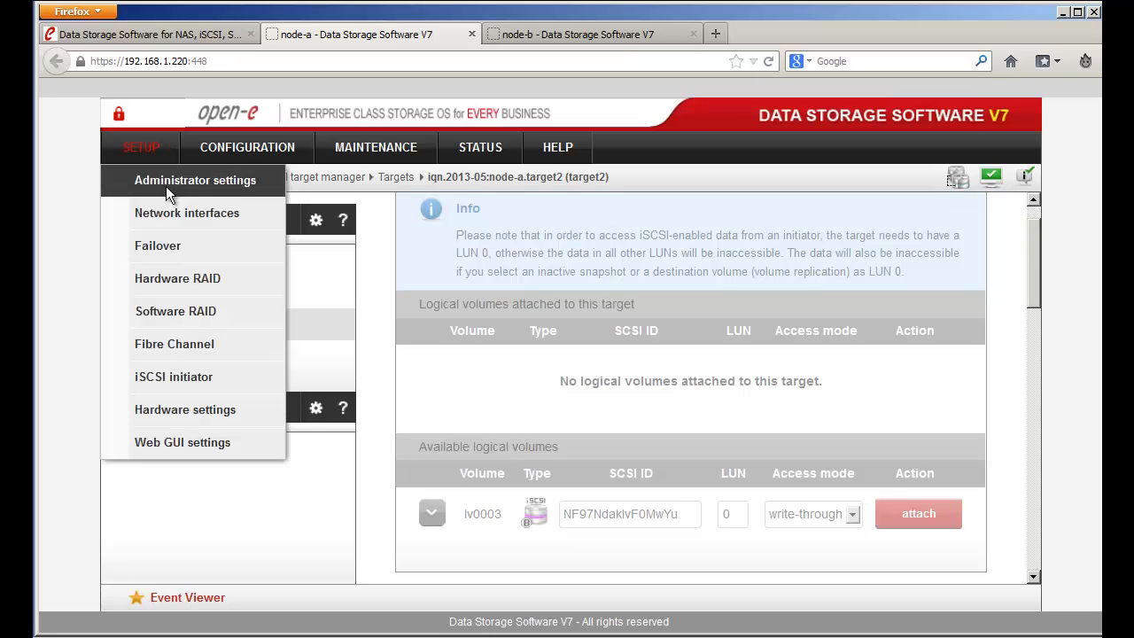
click(174, 250)
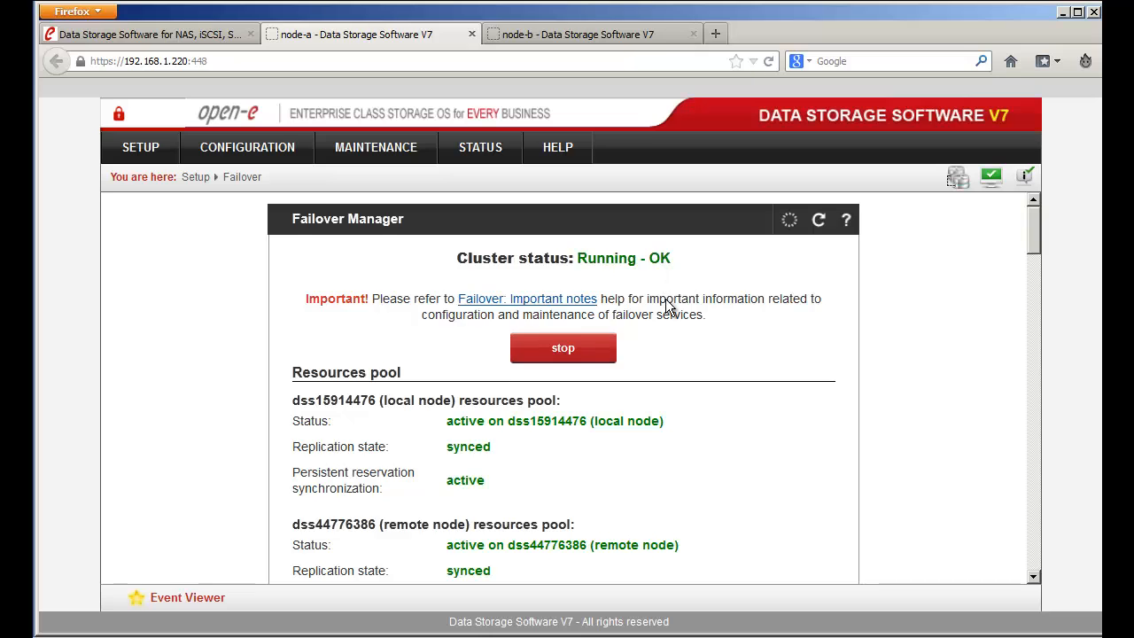
scroll(667, 301, down, 3)
scroll(666, 307, down, 1)
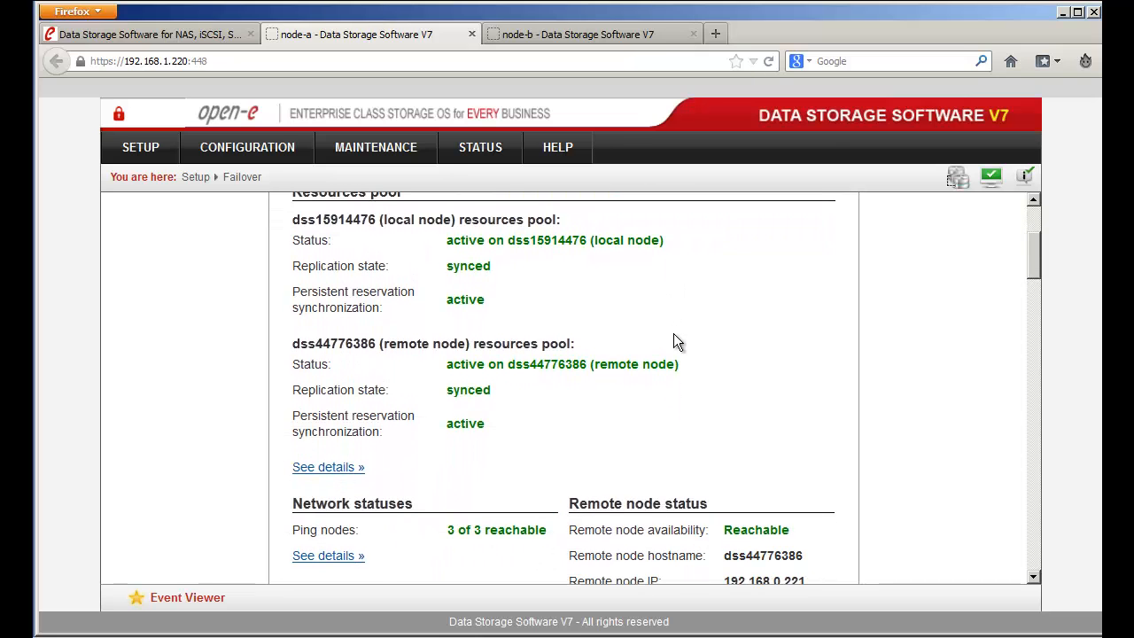
scroll(678, 343, down, 2)
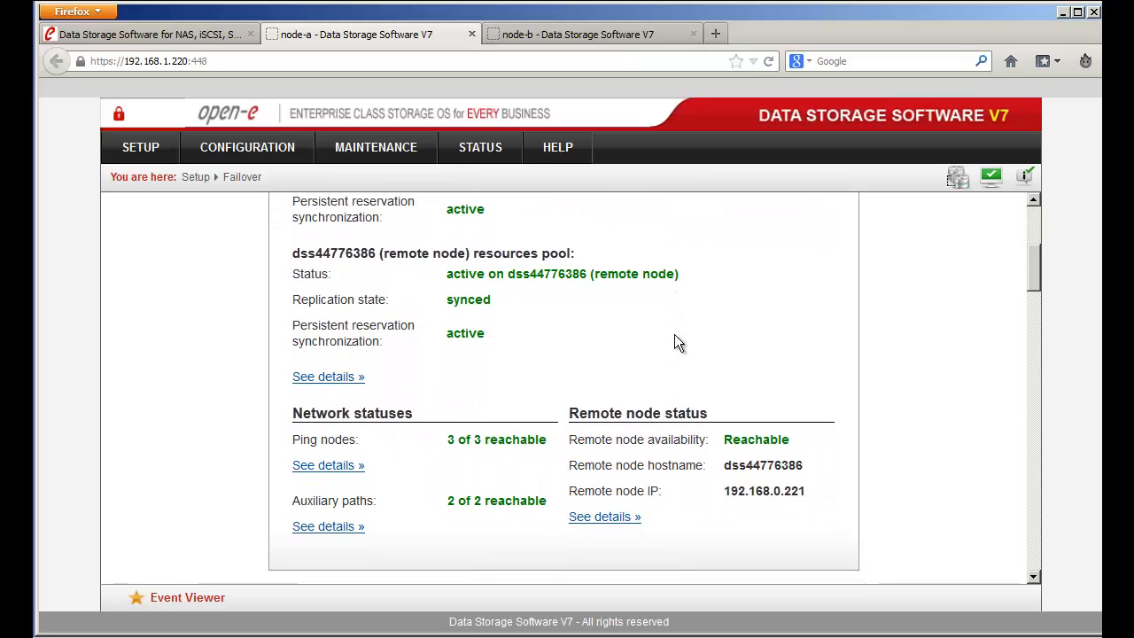
scroll(674, 342, down, 2)
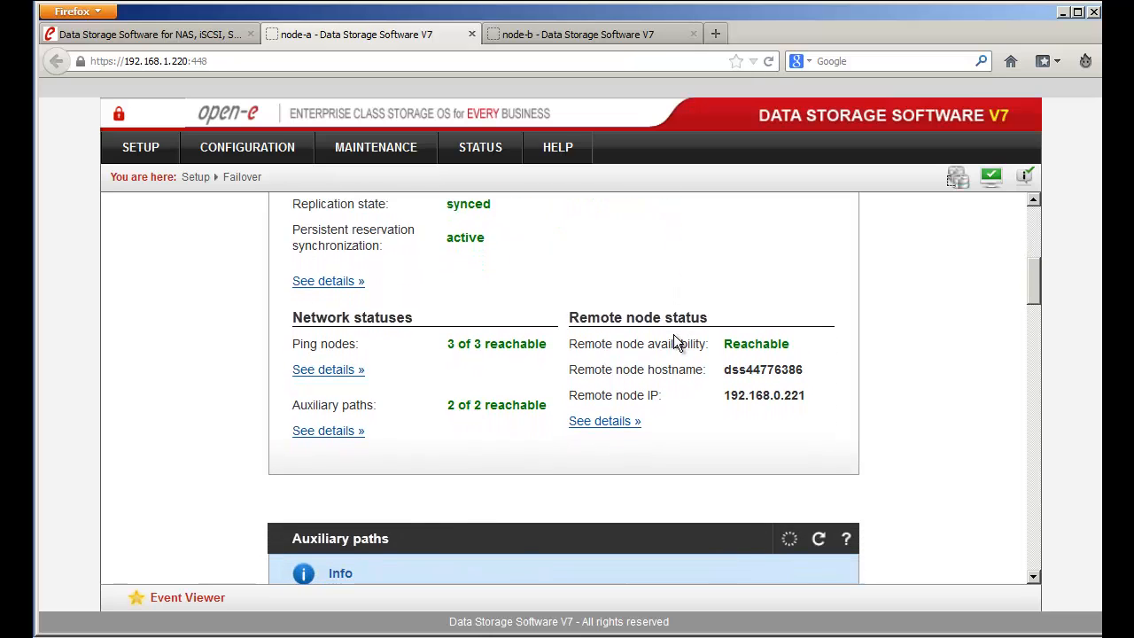
scroll(673, 343, down, 1)
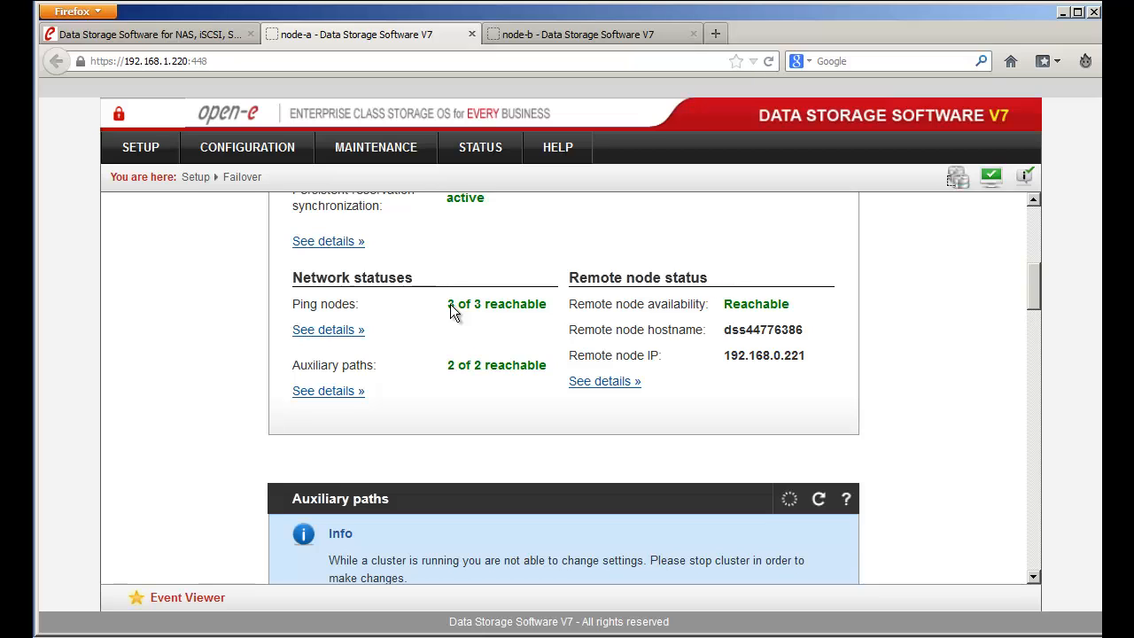
drag(450, 303, 542, 308)
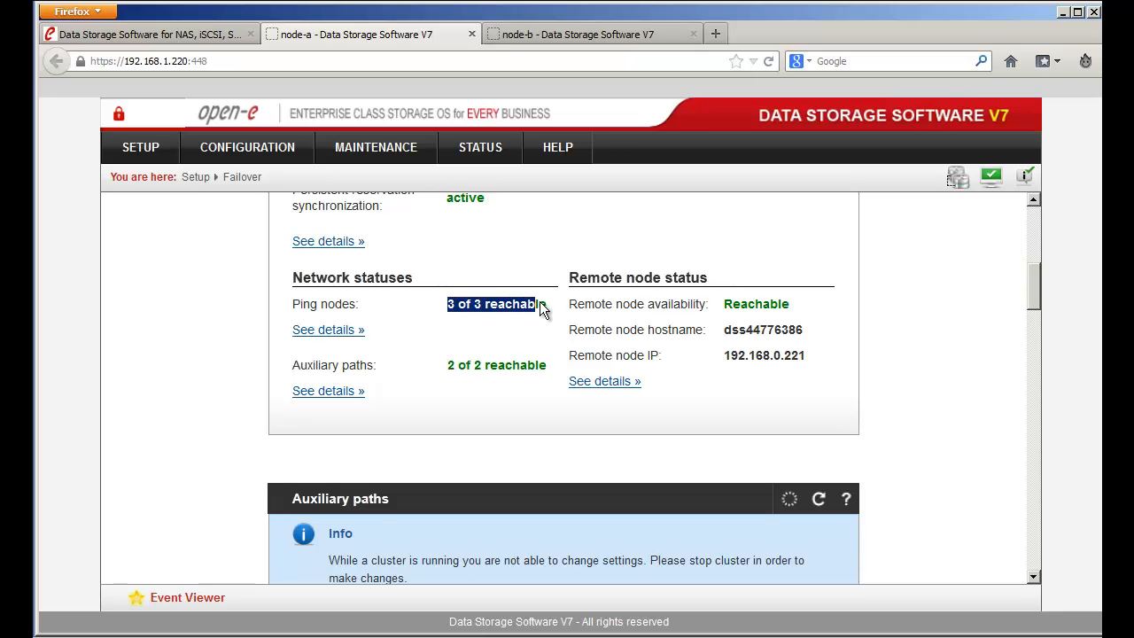
- Examine the remote node status and the auxiliary paths between both nodes in node-a's failover setup
click(647, 328)
scroll(647, 328, down, 1)
scroll(648, 327, down, 1)
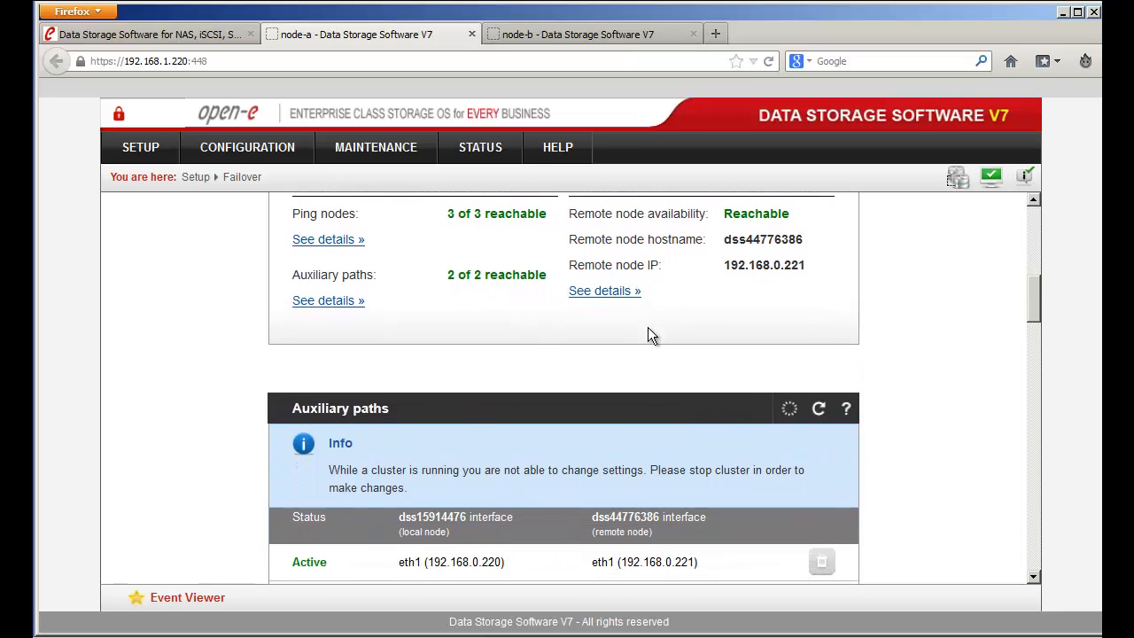
scroll(648, 327, down, 1)
scroll(647, 326, up, 2)
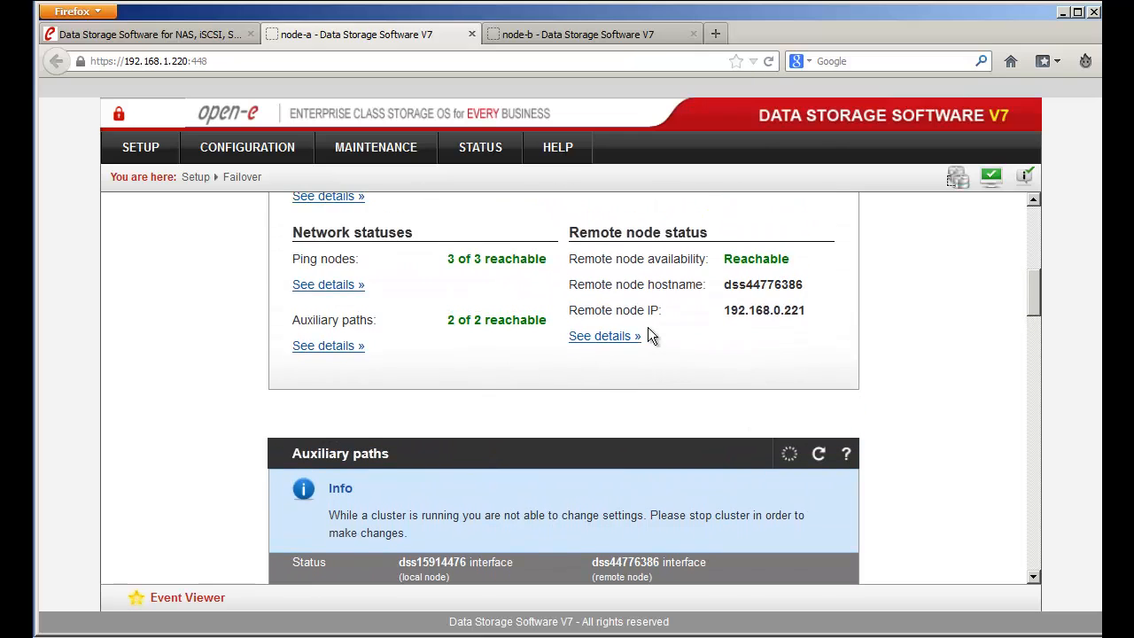
scroll(648, 327, down, 5)
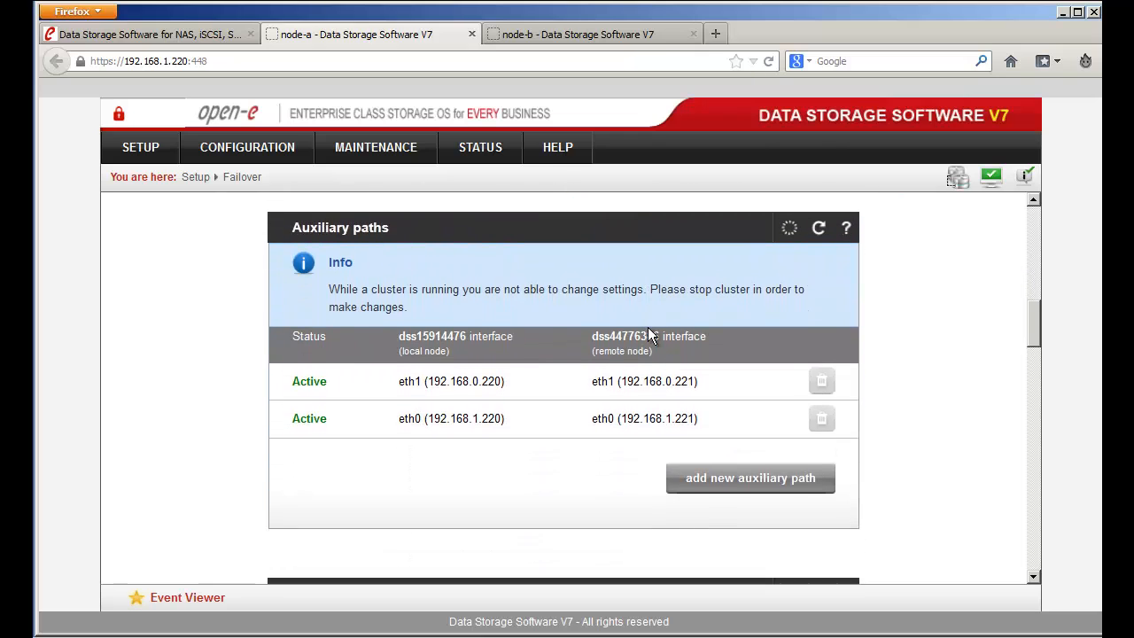
scroll(648, 327, down, 2)
- Examine the ping node IP addresses and their reachability from the local and remote nodes
scroll(647, 336, down, 5)
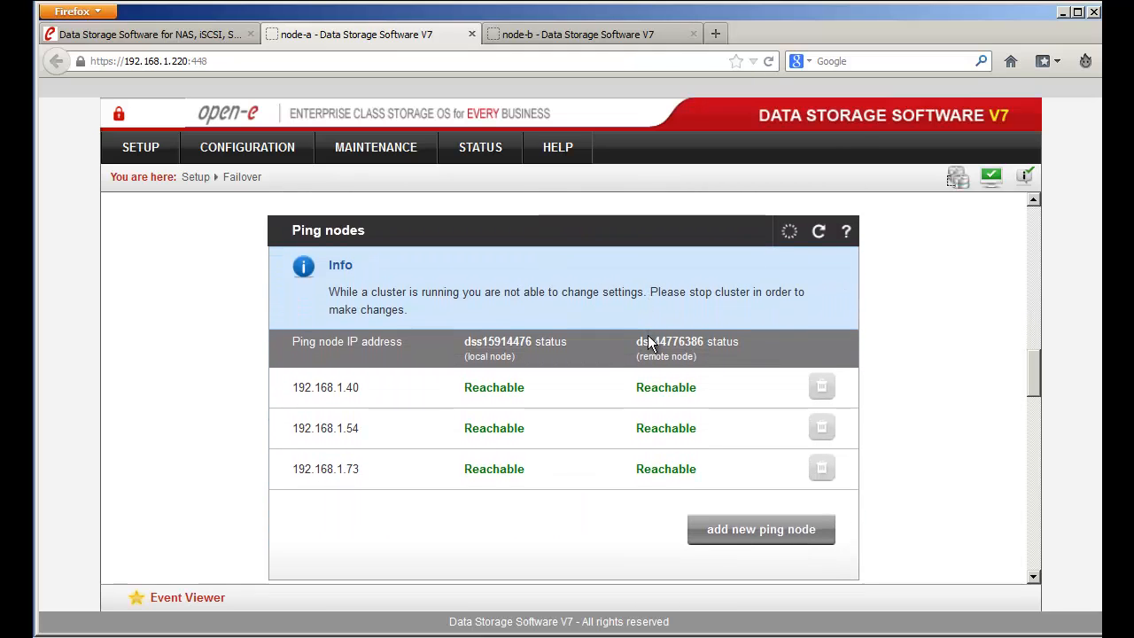
scroll(648, 336, down, 1)
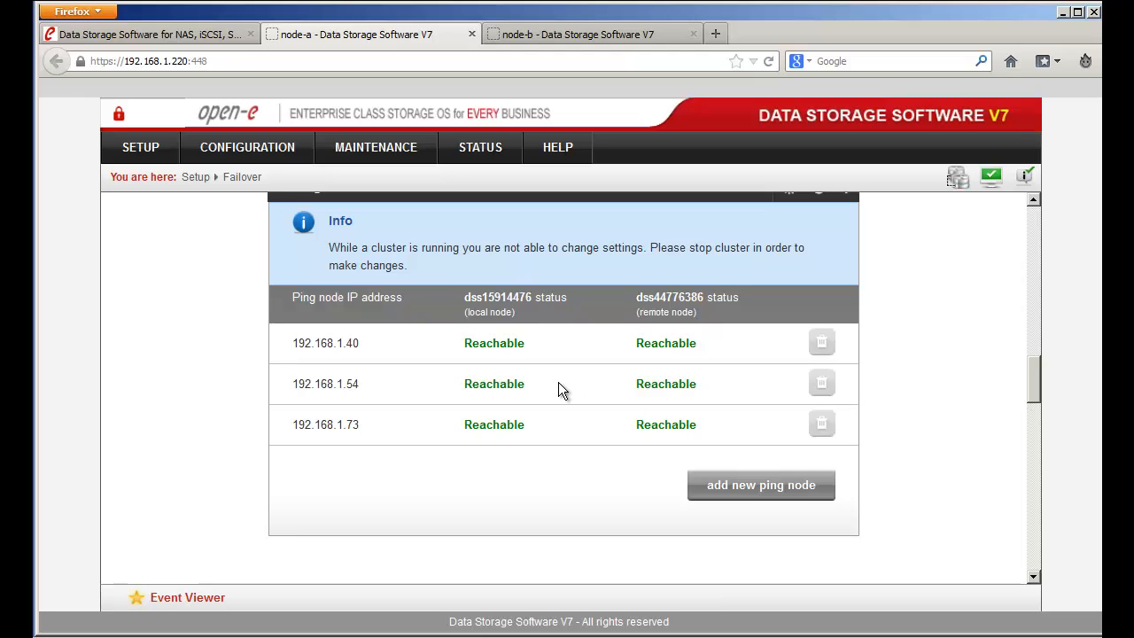
drag(337, 384, 428, 383)
drag(358, 343, 352, 343)
drag(359, 432, 345, 433)
scroll(394, 431, up, 1)
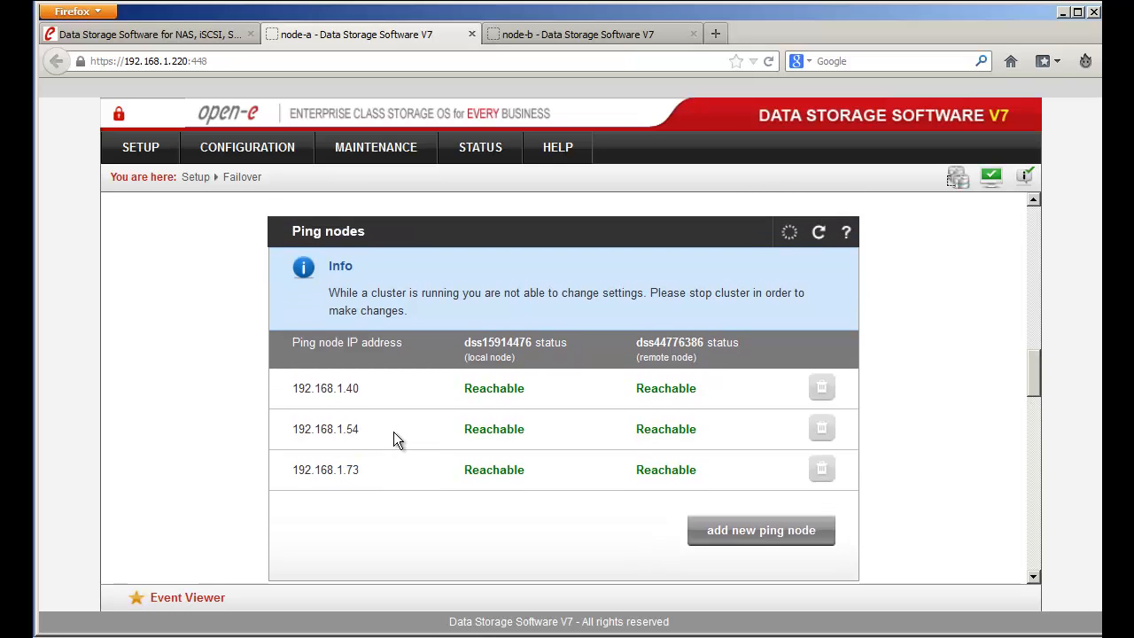
drag(294, 390, 700, 479)
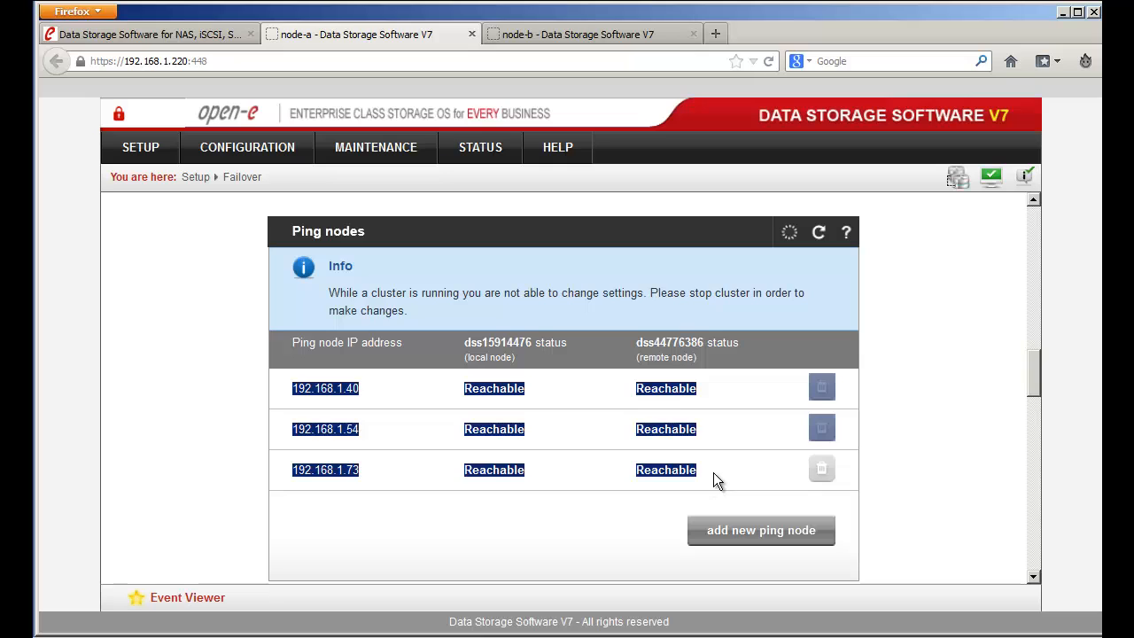
click(720, 461)
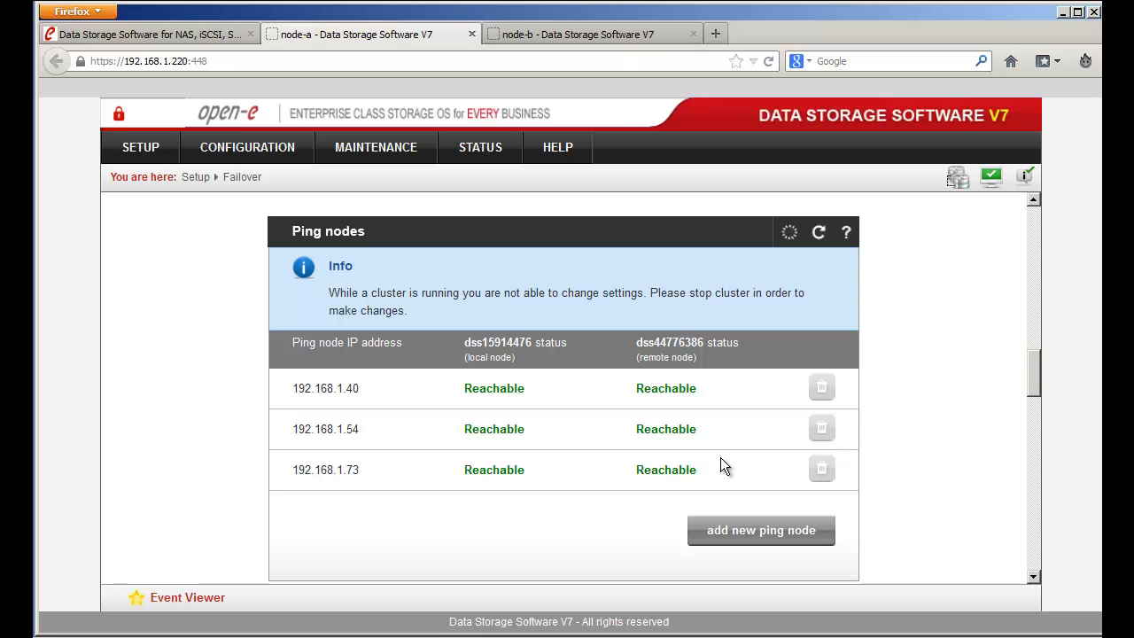
- Examine the local node's iSCSI resources in the resources pool manager, including target0's V-Rep-1 replication details and local volume mode
scroll(721, 459, down, 15)
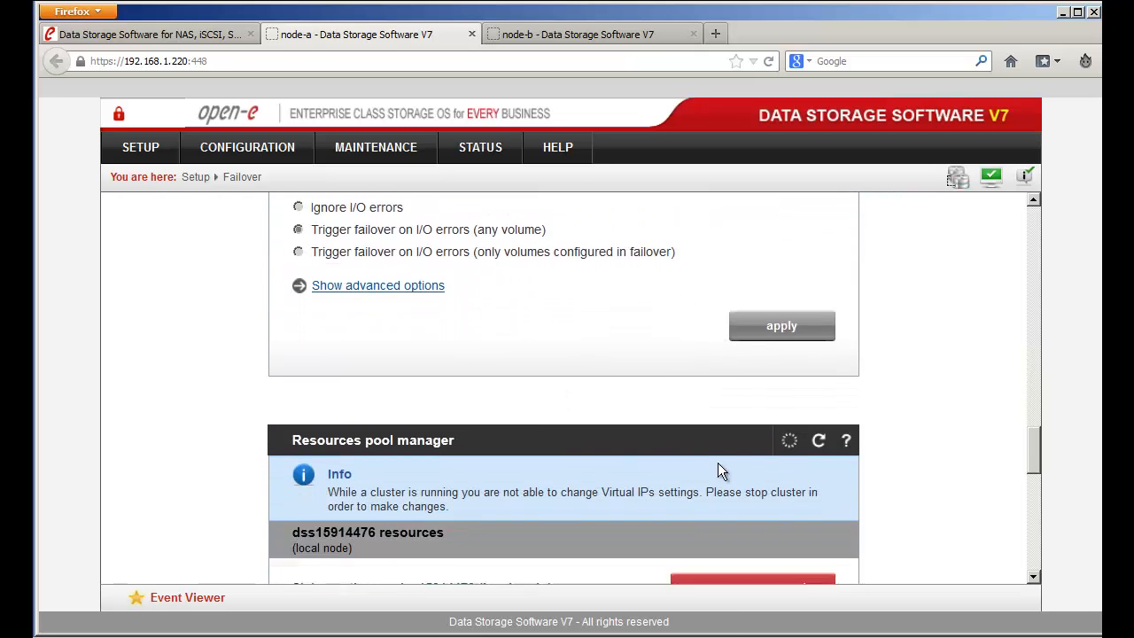
scroll(717, 462, down, 2)
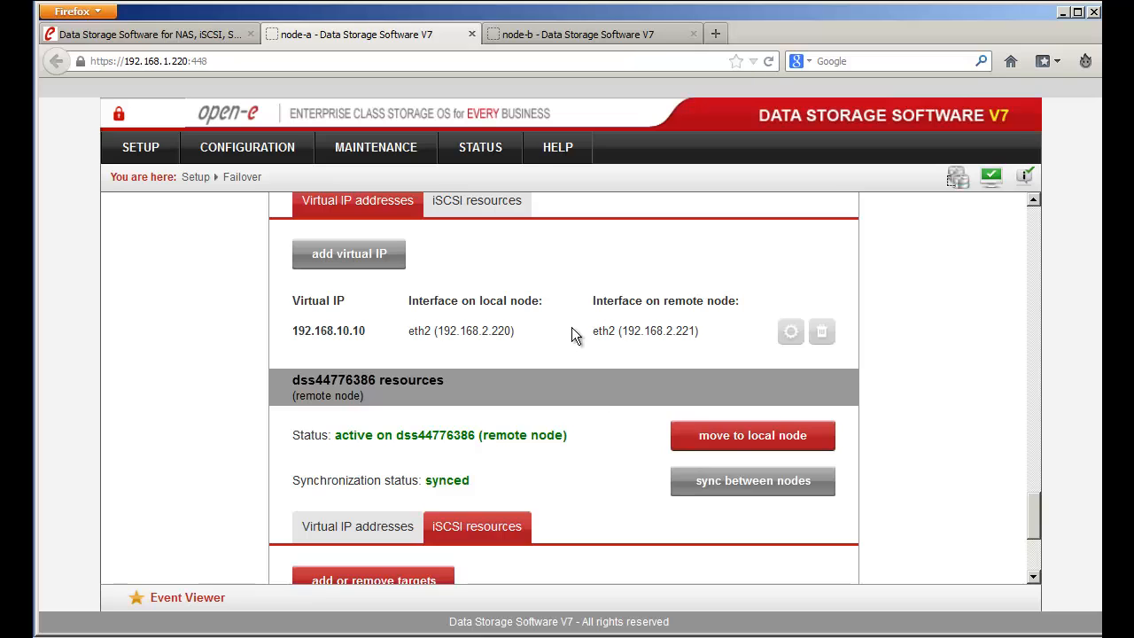
scroll(567, 326, up, 2)
scroll(563, 330, up, 2)
click(498, 384)
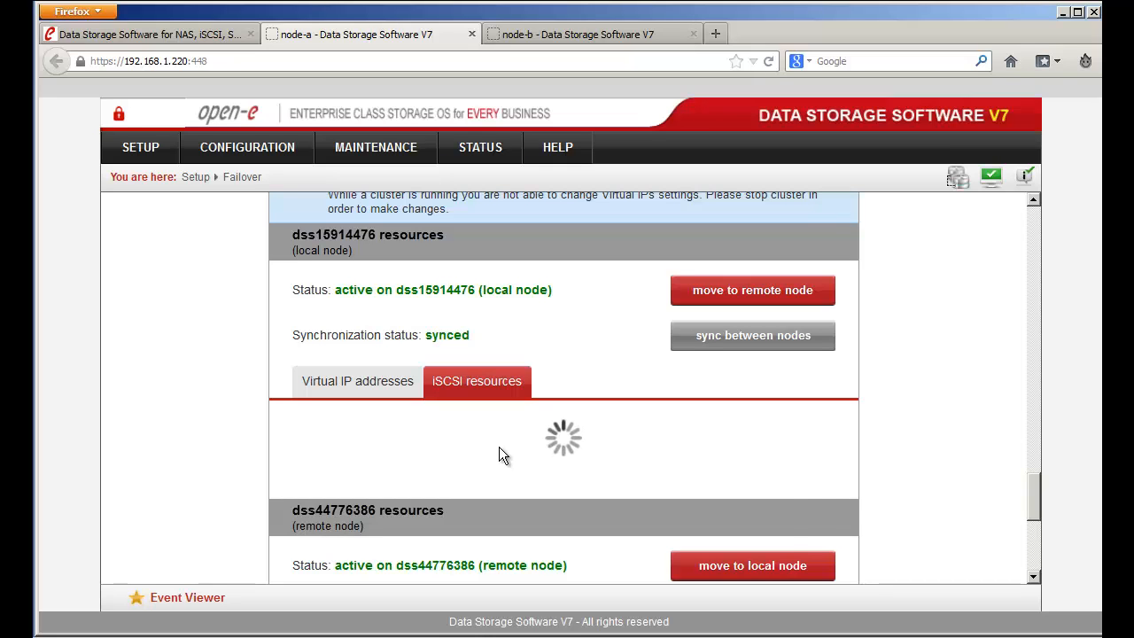
scroll(550, 451, down, 1)
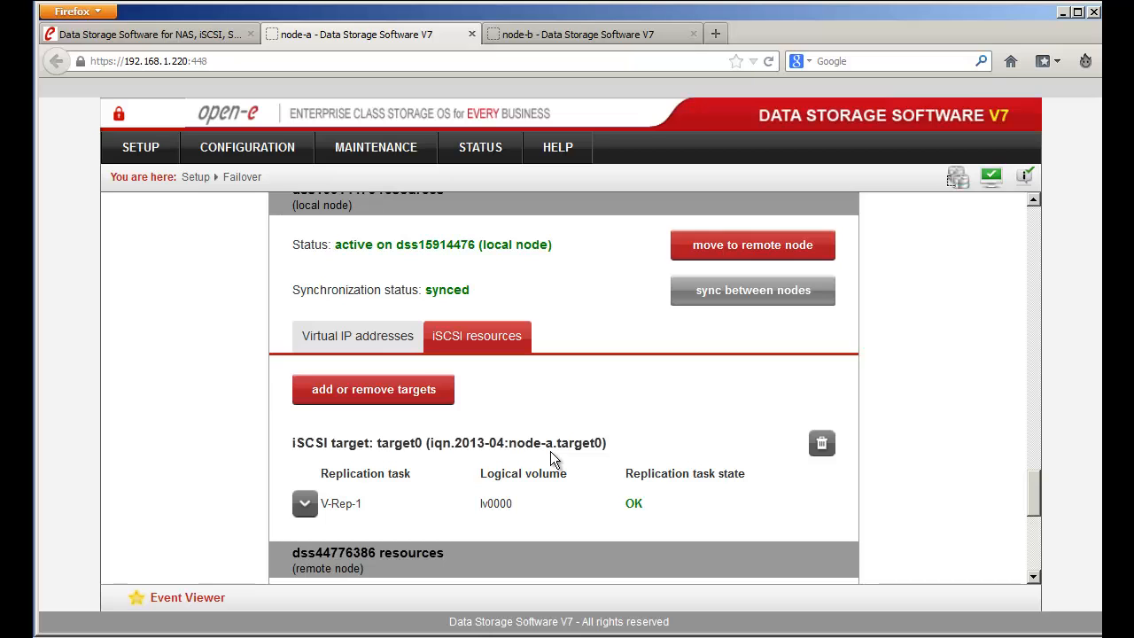
click(304, 503)
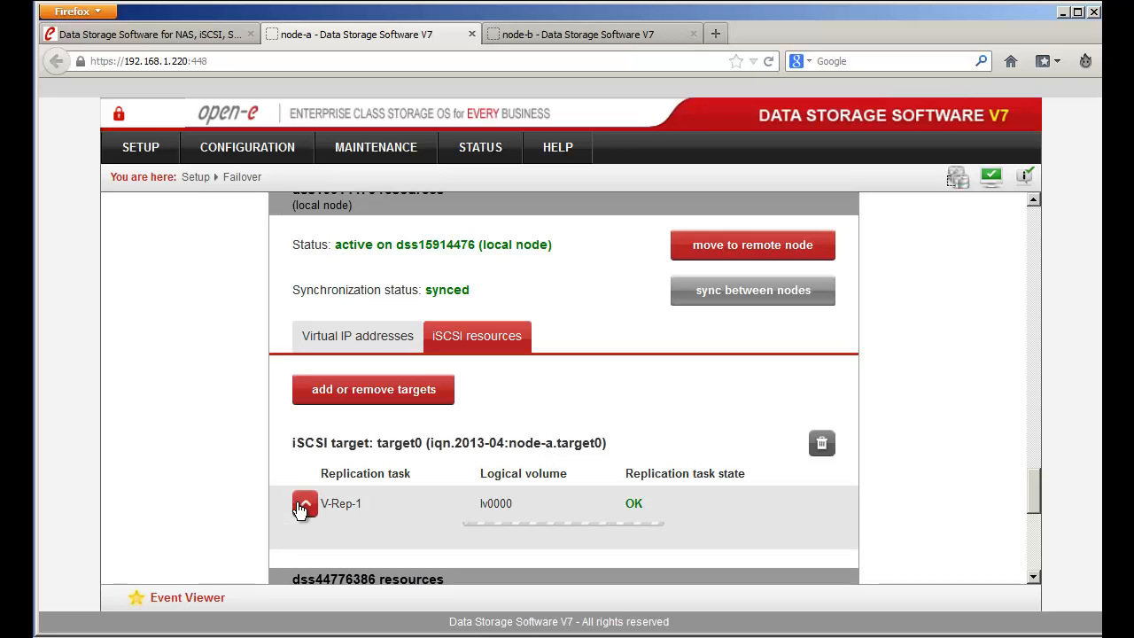
scroll(575, 523, down, 1)
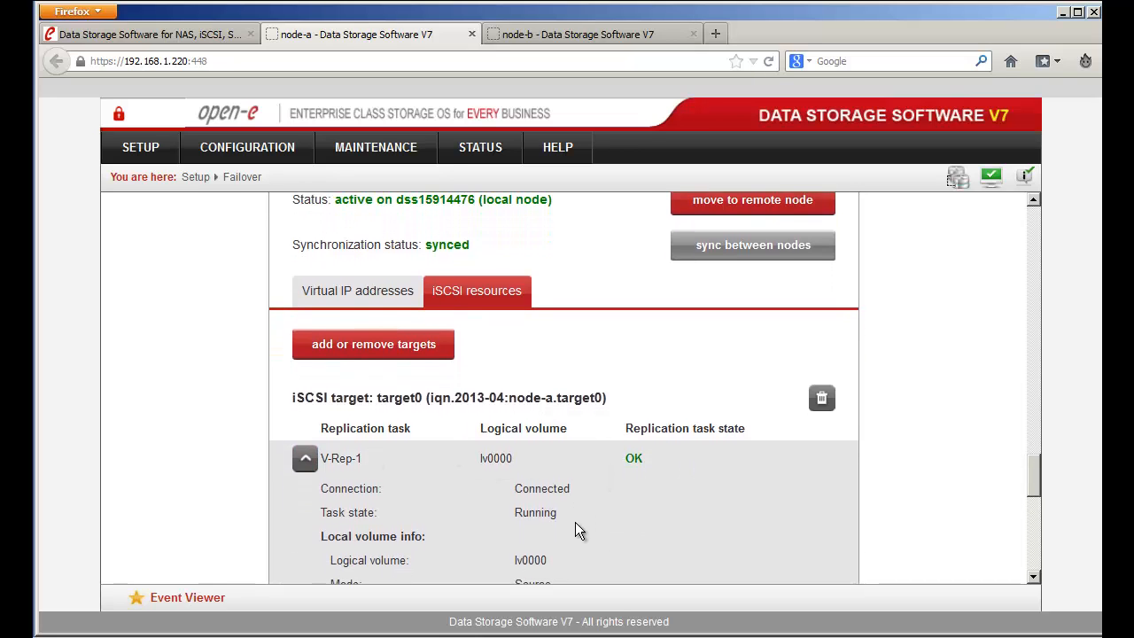
scroll(574, 523, down, 1)
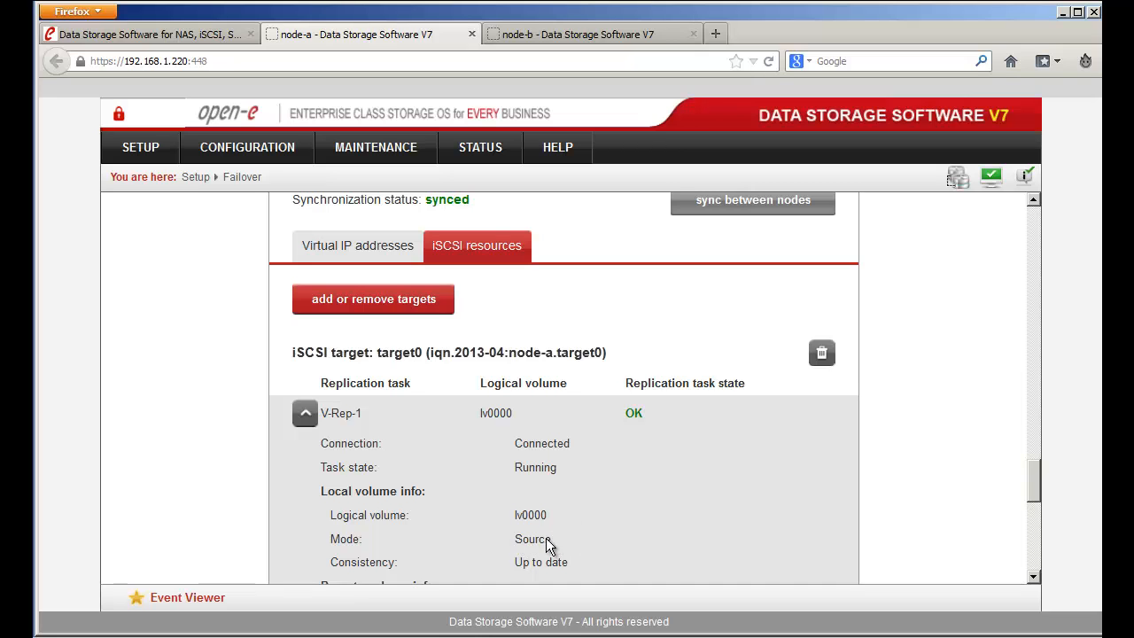
drag(554, 540, 518, 541)
scroll(610, 532, down, 3)
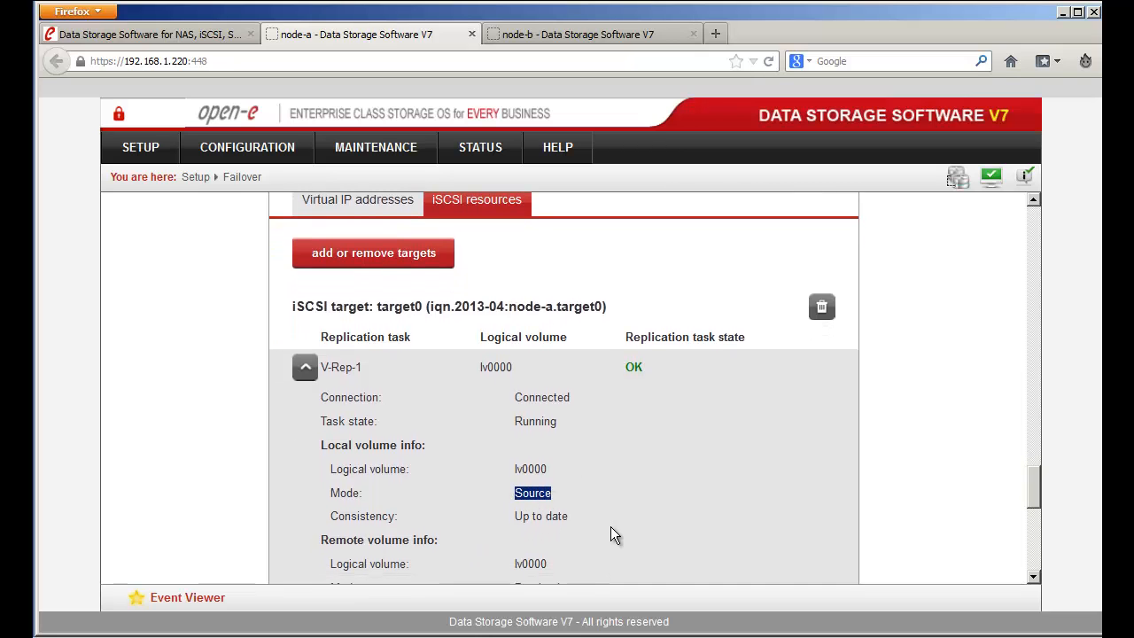
scroll(610, 458, up, 5)
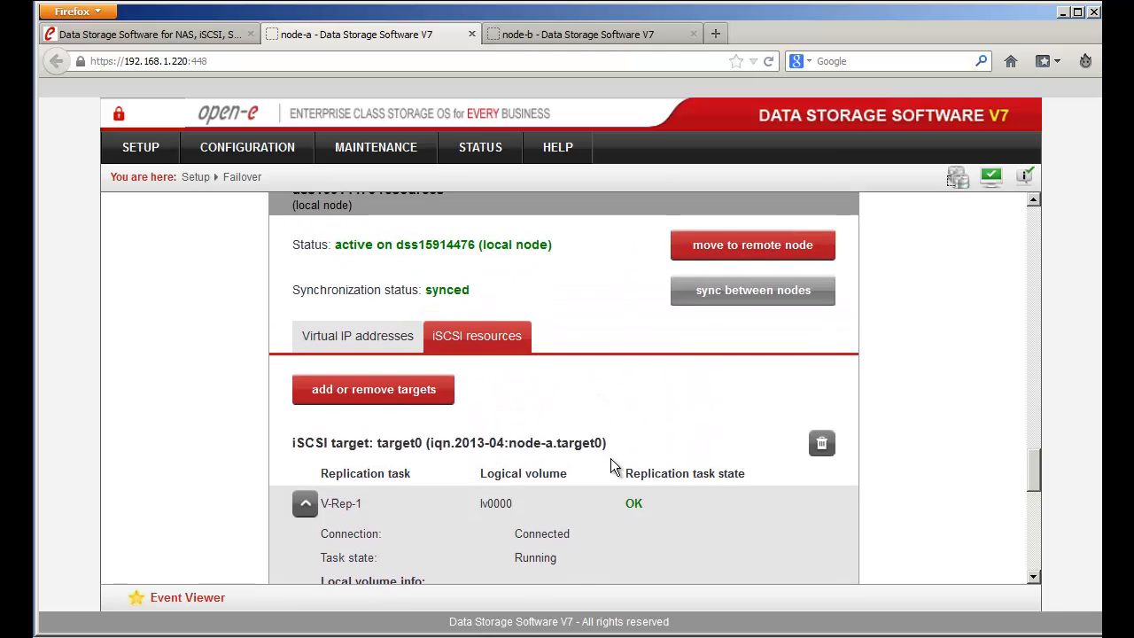
- Move the local node's resources pool to the remote node and check its status and virtual IP addresses
click(706, 259)
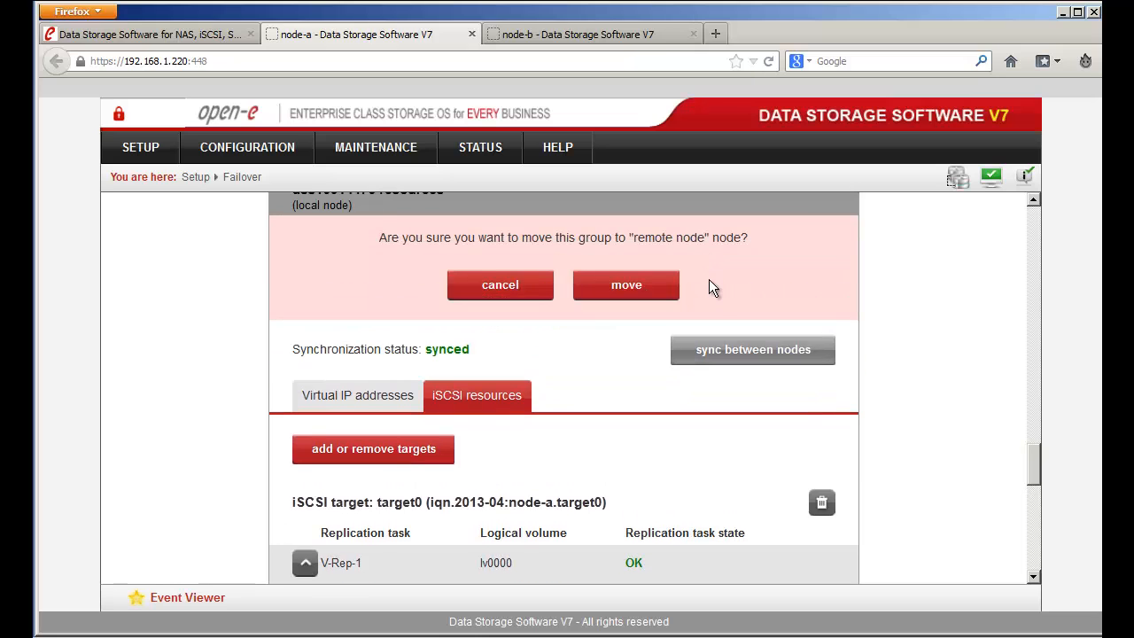
click(634, 291)
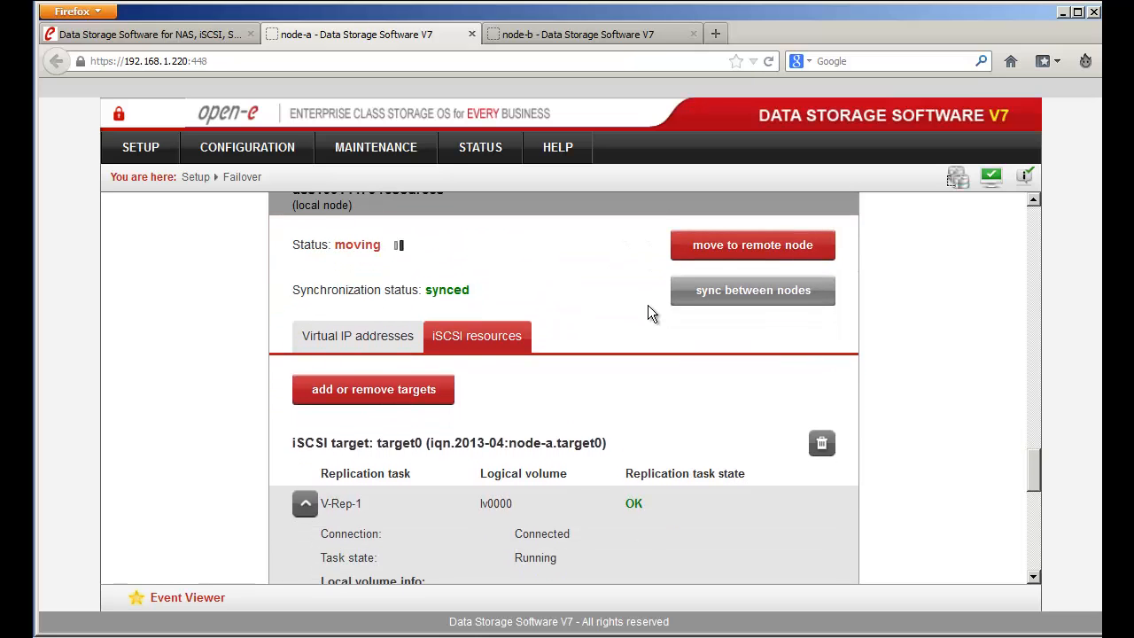
scroll(655, 312, up, 4)
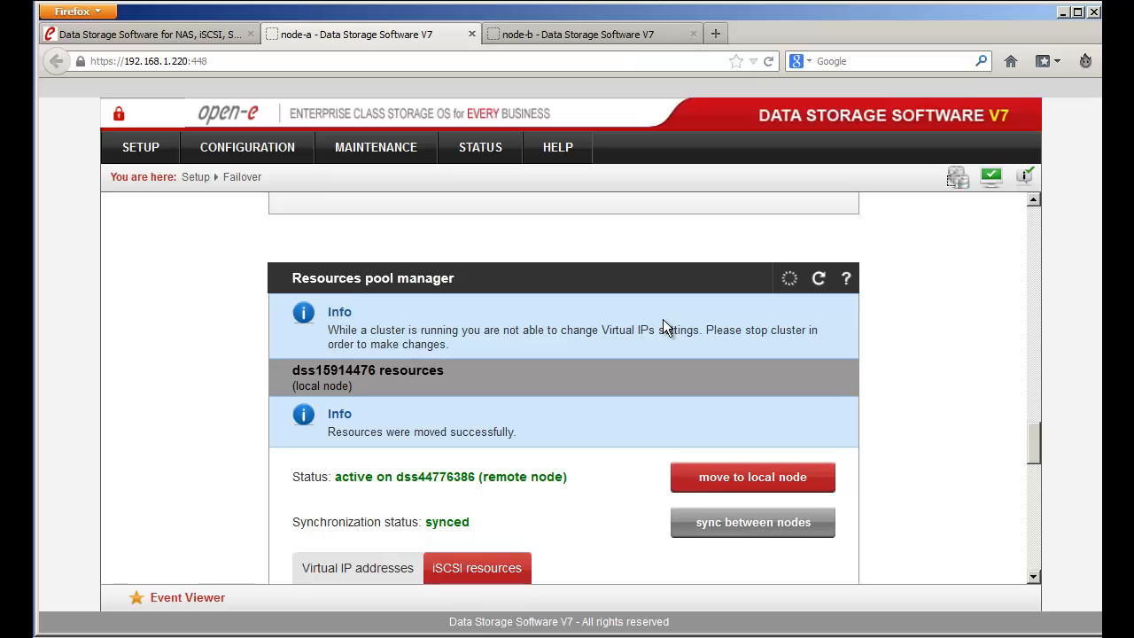
scroll(662, 319, down, 3)
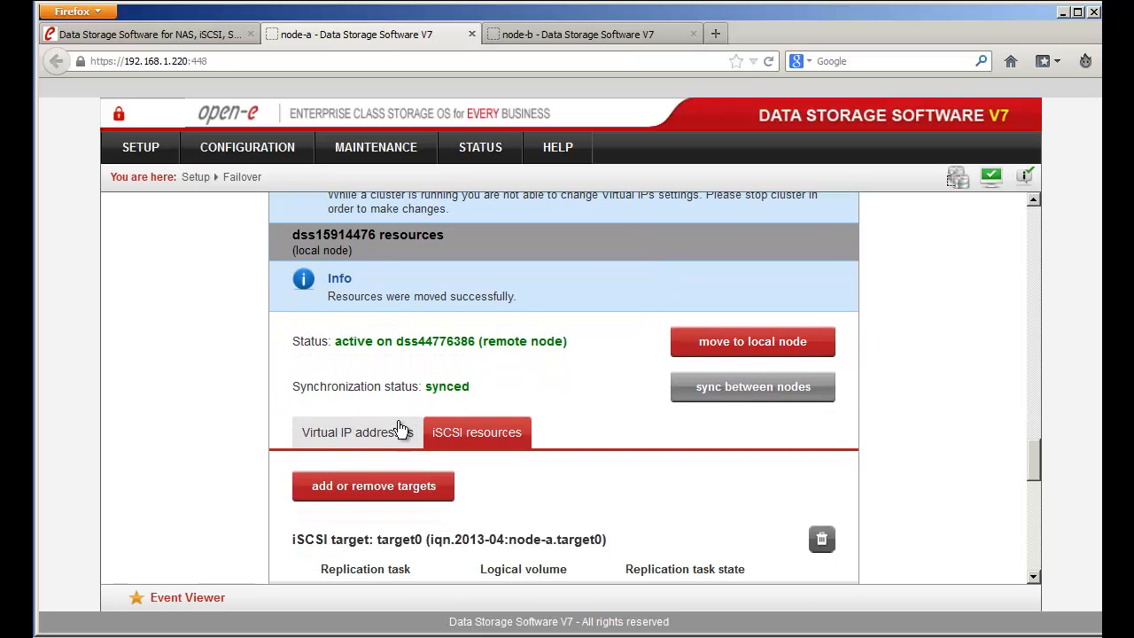
click(409, 427)
scroll(551, 411, down, 2)
scroll(694, 399, down, 1)
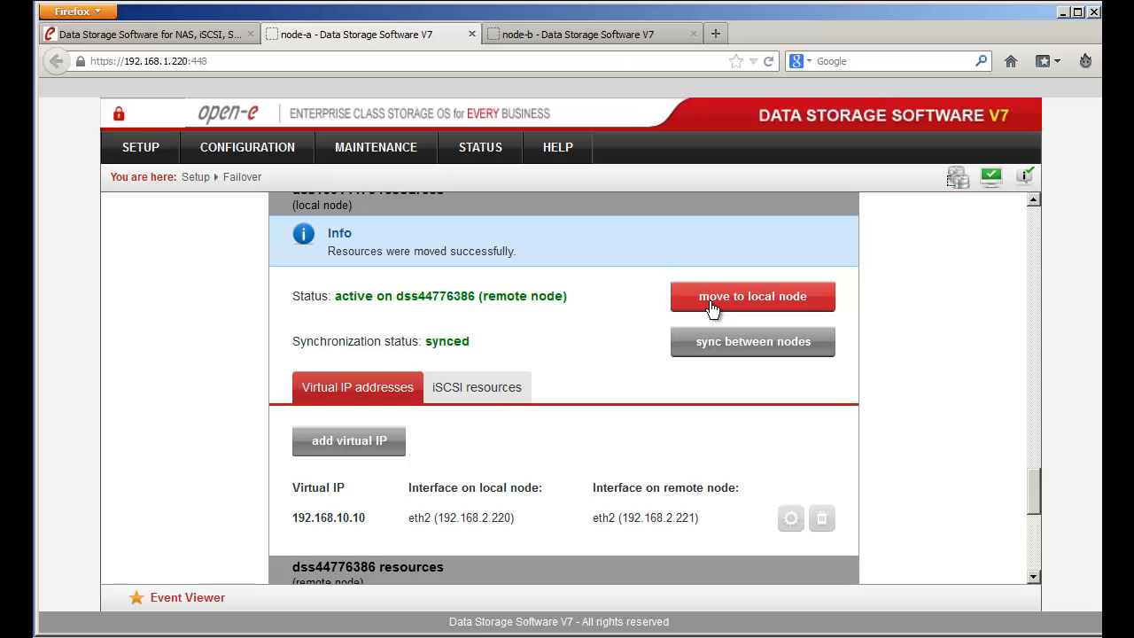
- Move the dss15914476 resources pool back to the local node
click(699, 308)
click(612, 341)
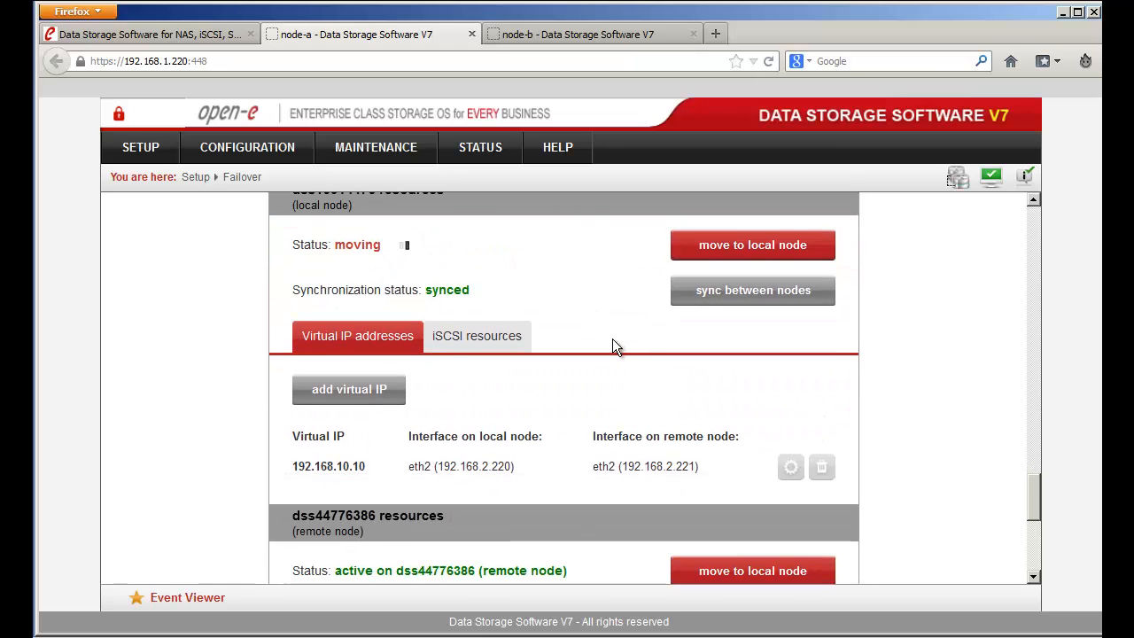
scroll(670, 372, up, 10)
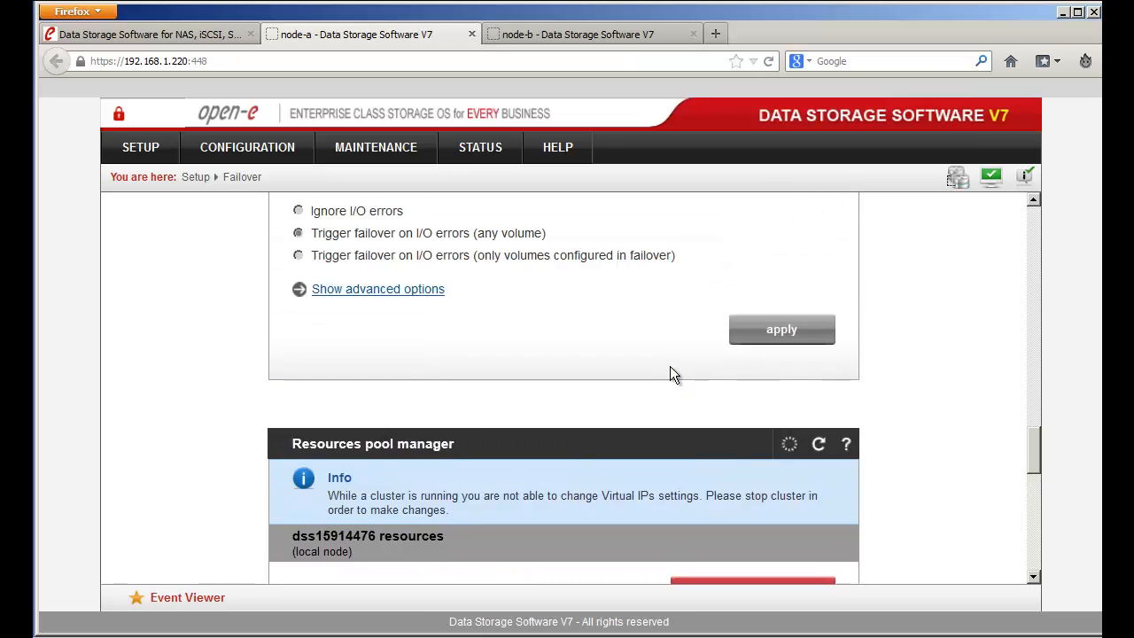
- Examine the ping nodes, then compare the eth1 and eth0 auxiliary paths with node-a's management address
scroll(670, 367, up, 4)
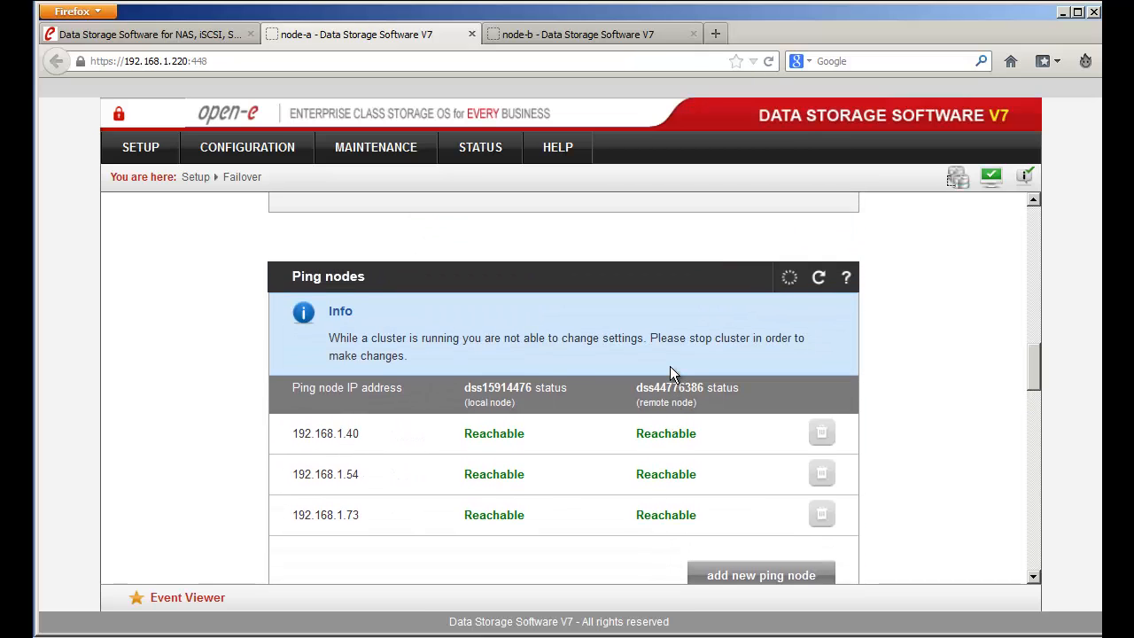
scroll(669, 366, up, 8)
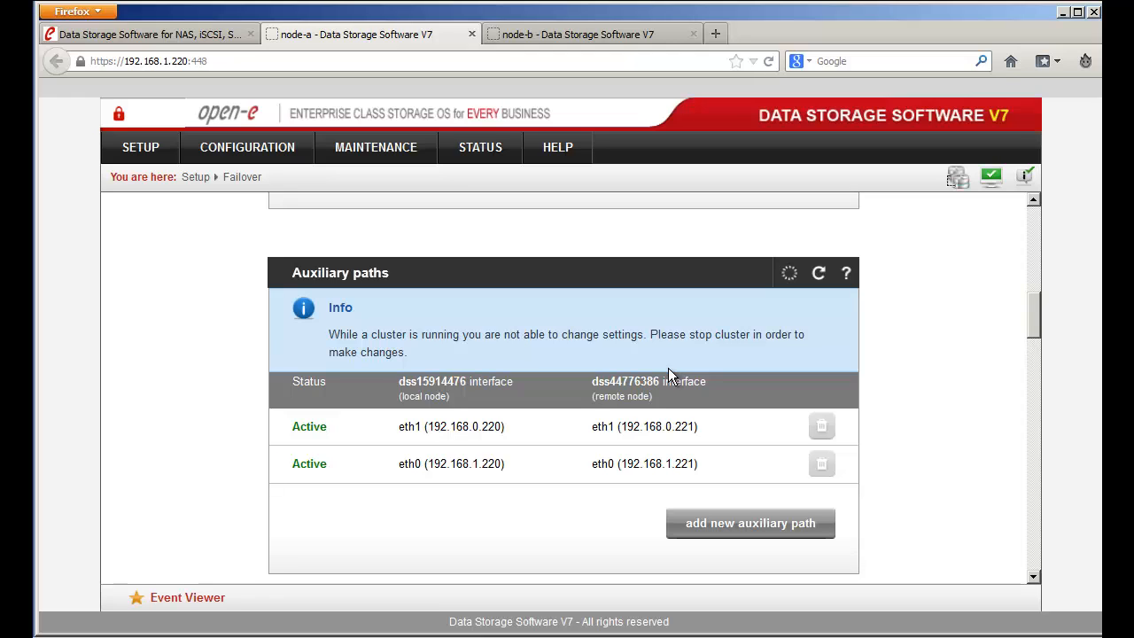
double_click(403, 431)
double_click(405, 462)
click(205, 61)
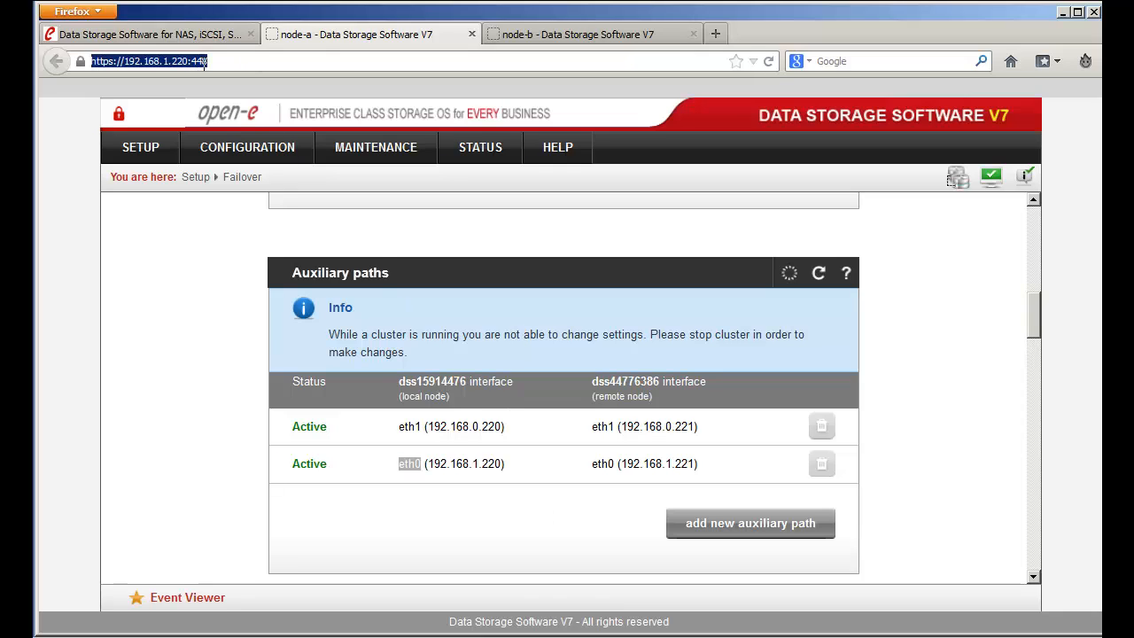
click(219, 64)
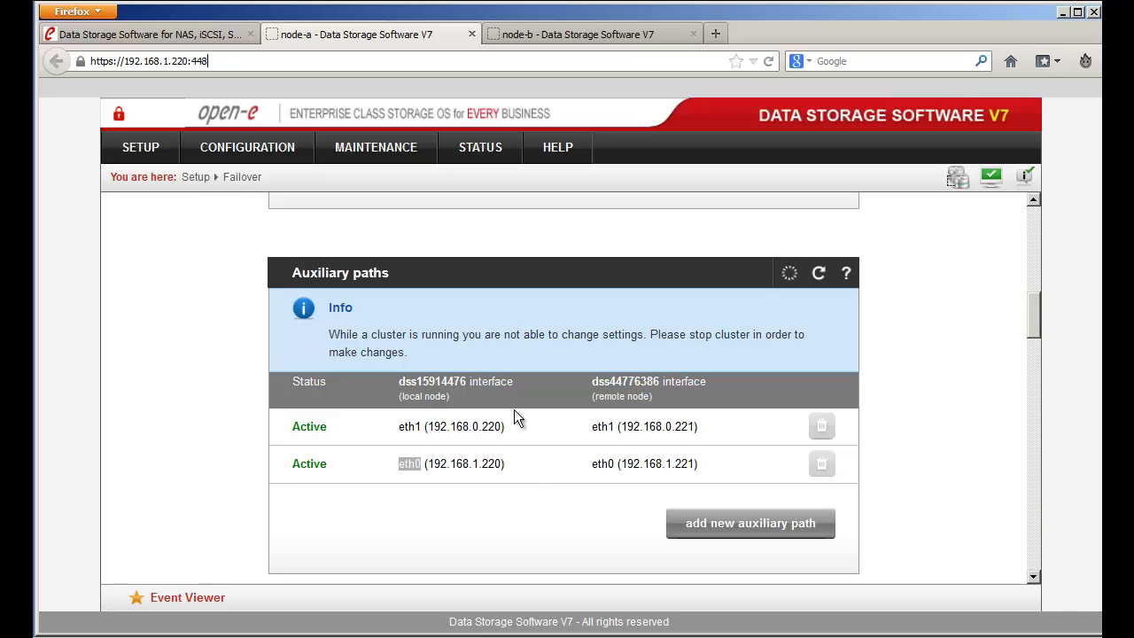
- Review the network statuses, both nodes' resources pools and the overall cluster status in the Failover Manager
scroll(511, 426, up, 5)
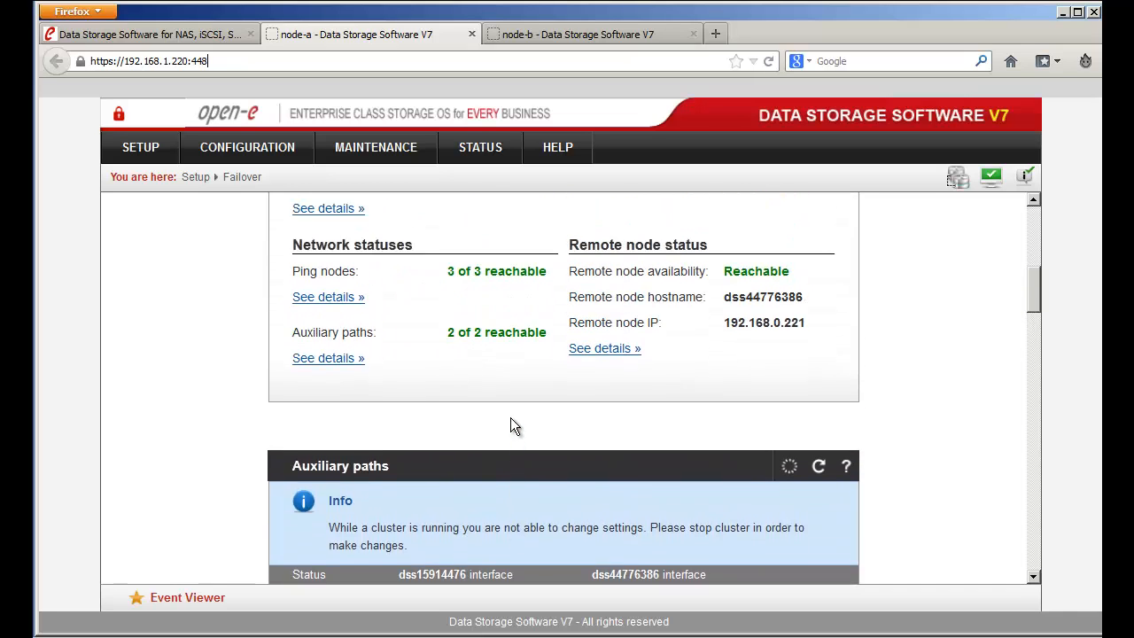
scroll(511, 419, up, 6)
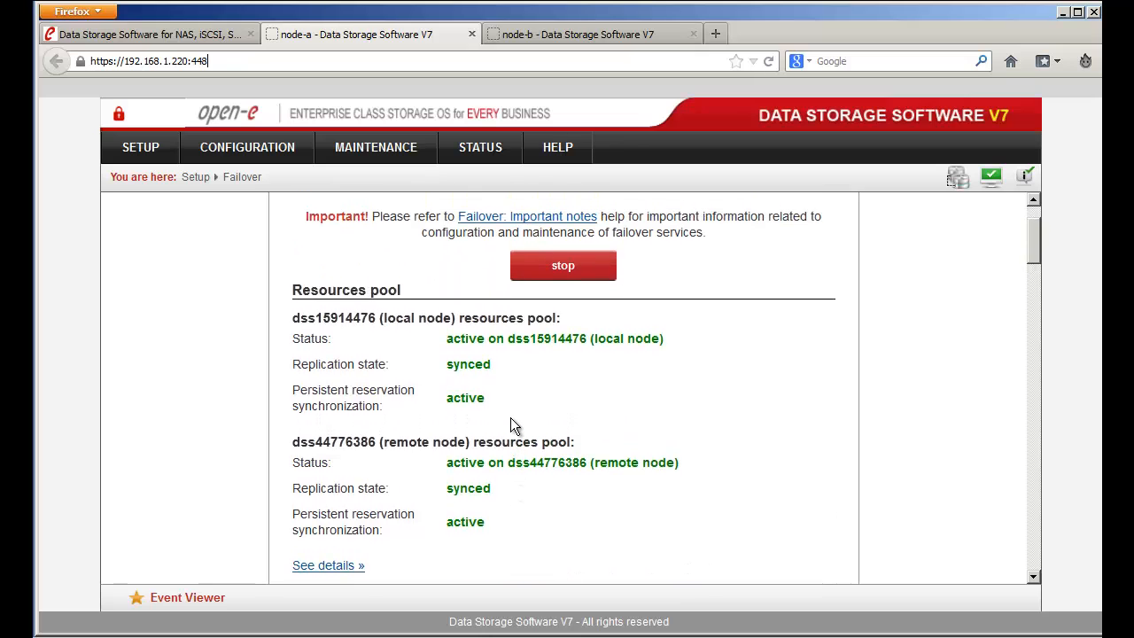
scroll(512, 426, up, 1)
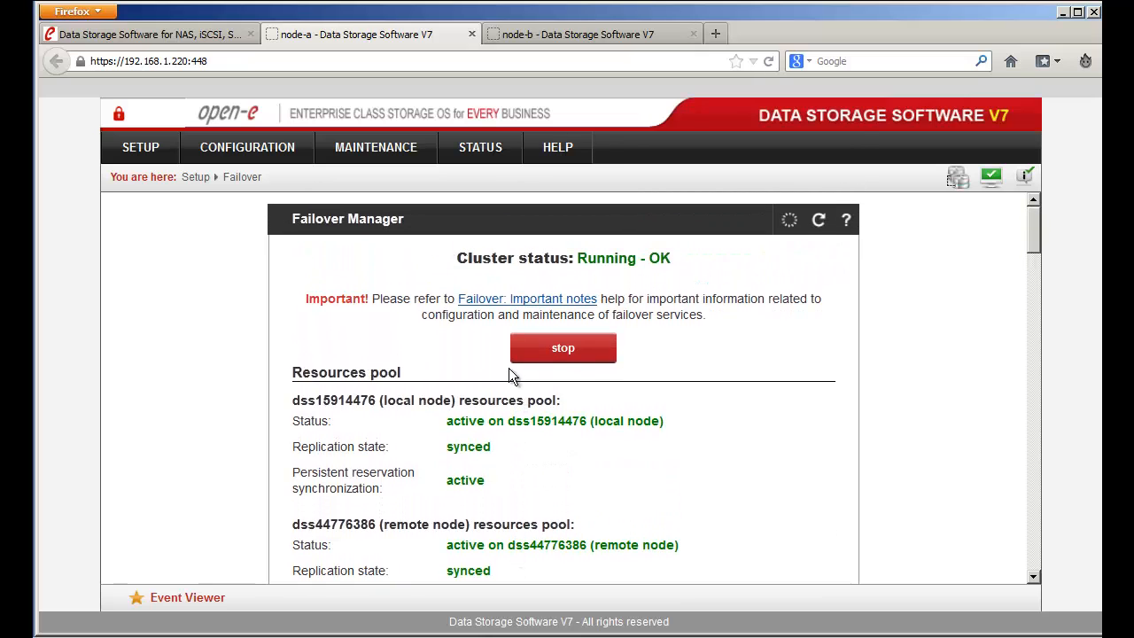
- Switch to the Open-E website, open its service and support page, and view the technical support contact options
click(213, 33)
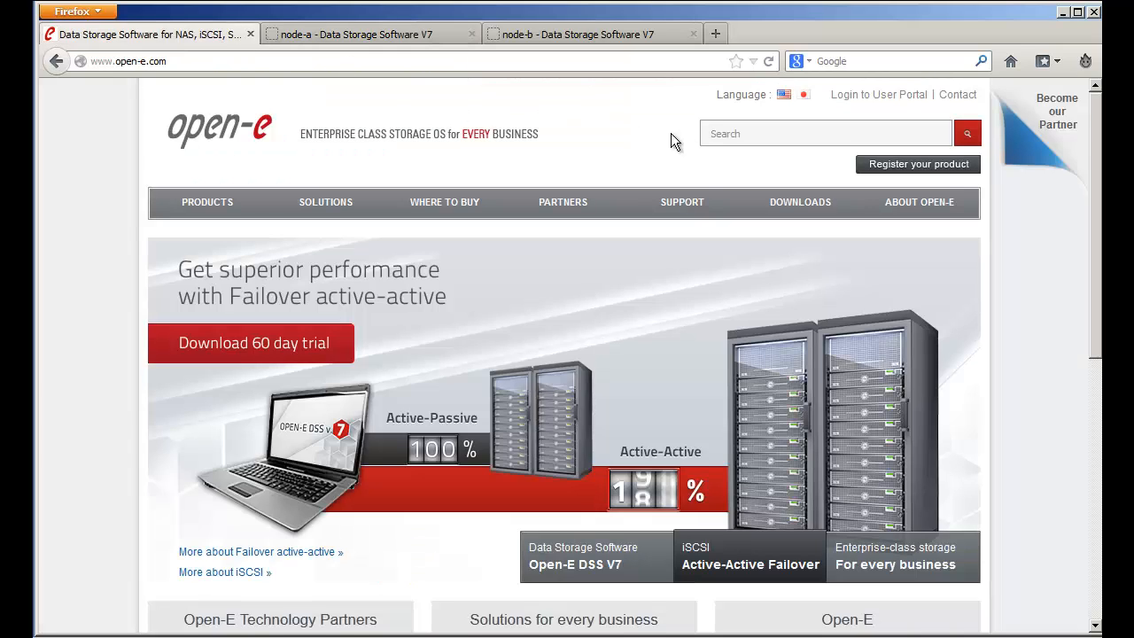
mouse_move(702, 208)
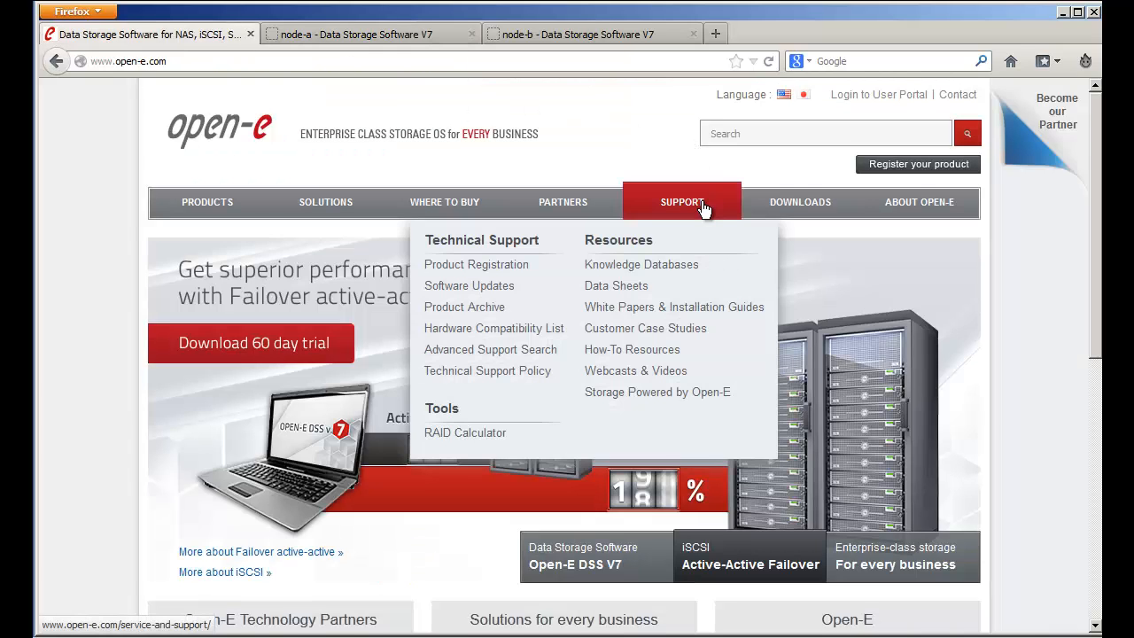
click(703, 207)
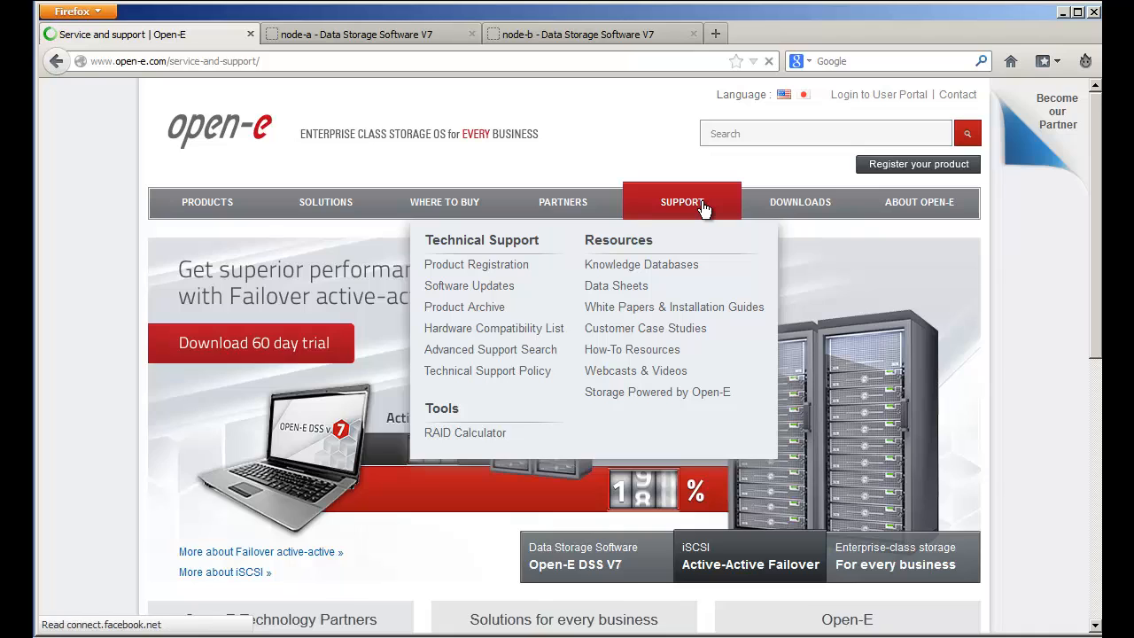
scroll(838, 307, down, 5)
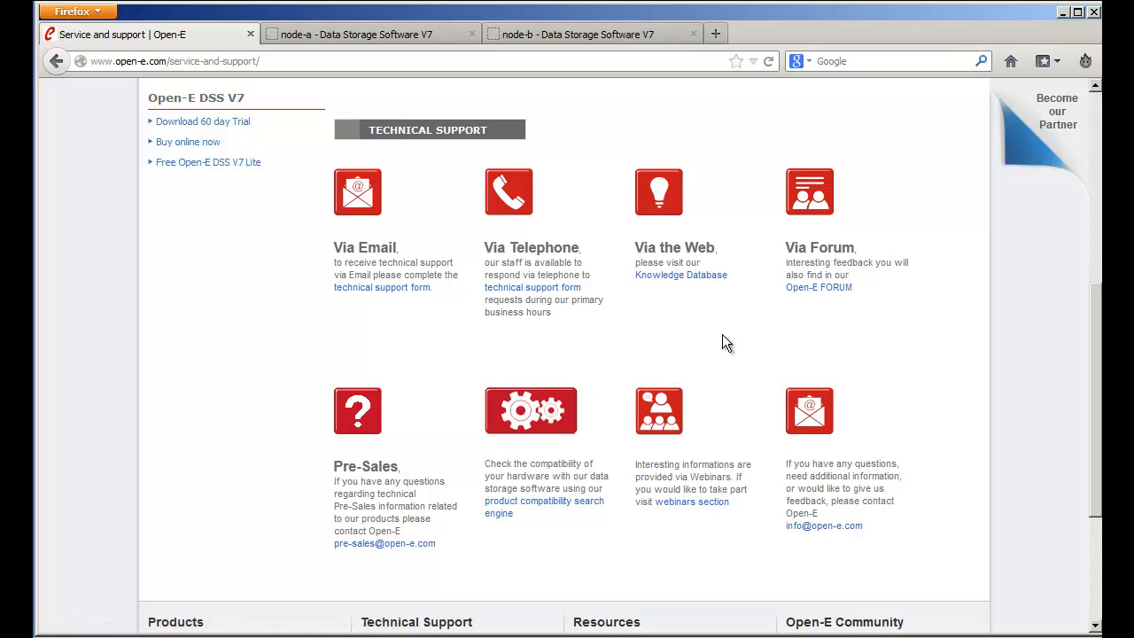
- Open the support library's Webcasts & Videos page, browse the recorded webinars, and return to the Open-E home page
scroll(723, 334, up, 5)
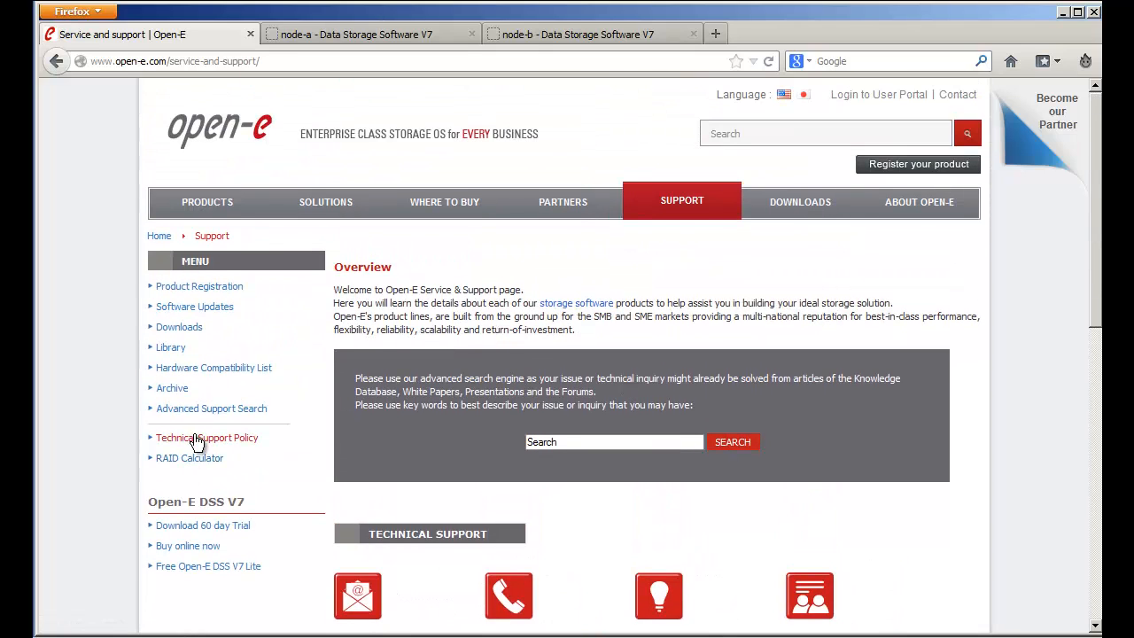
mouse_move(700, 201)
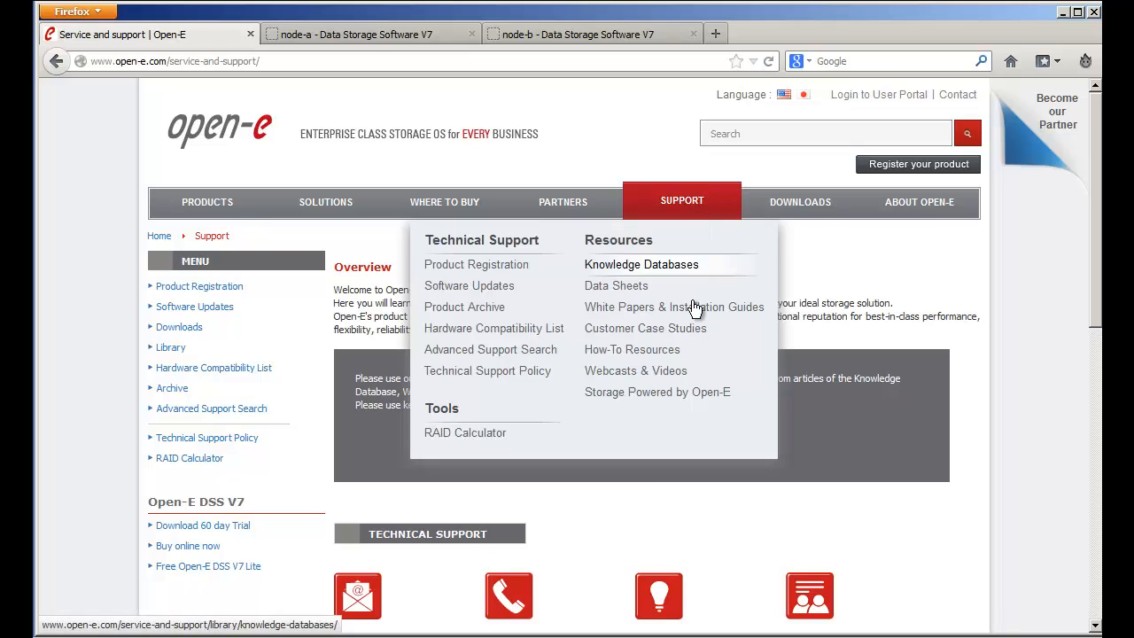
click(688, 375)
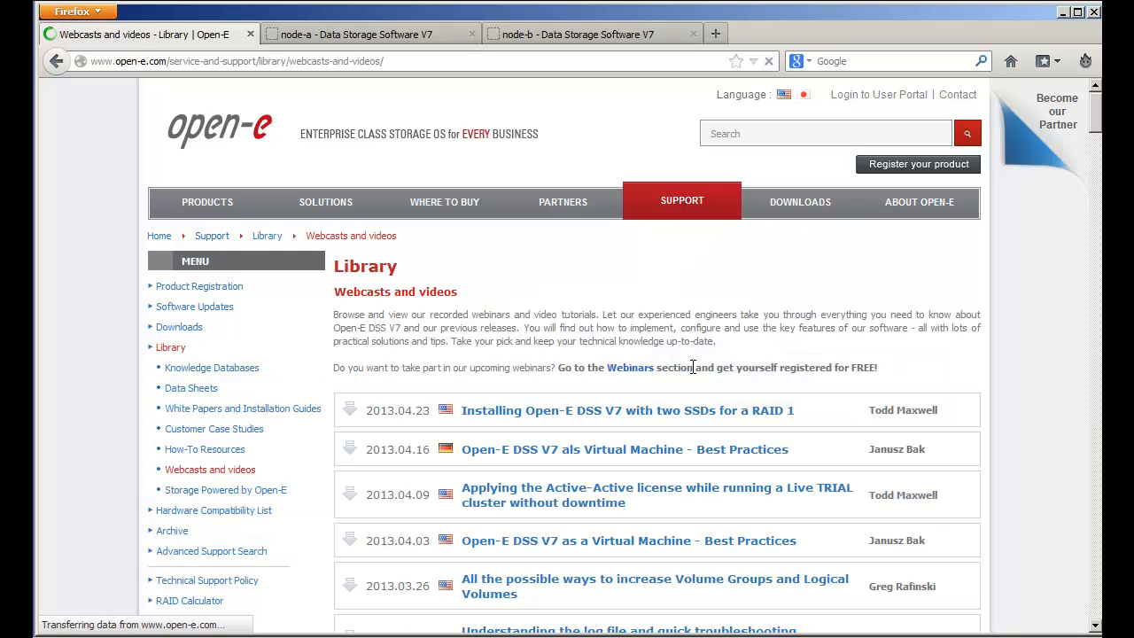
scroll(744, 347, down, 2)
scroll(752, 350, down, 1)
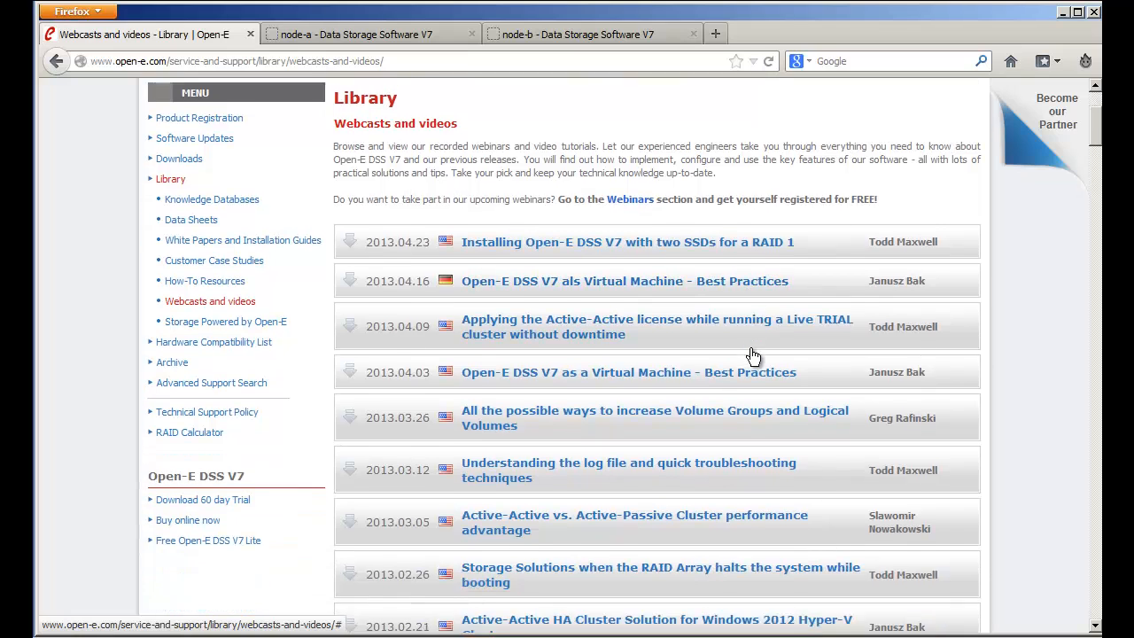
scroll(752, 345, up, 4)
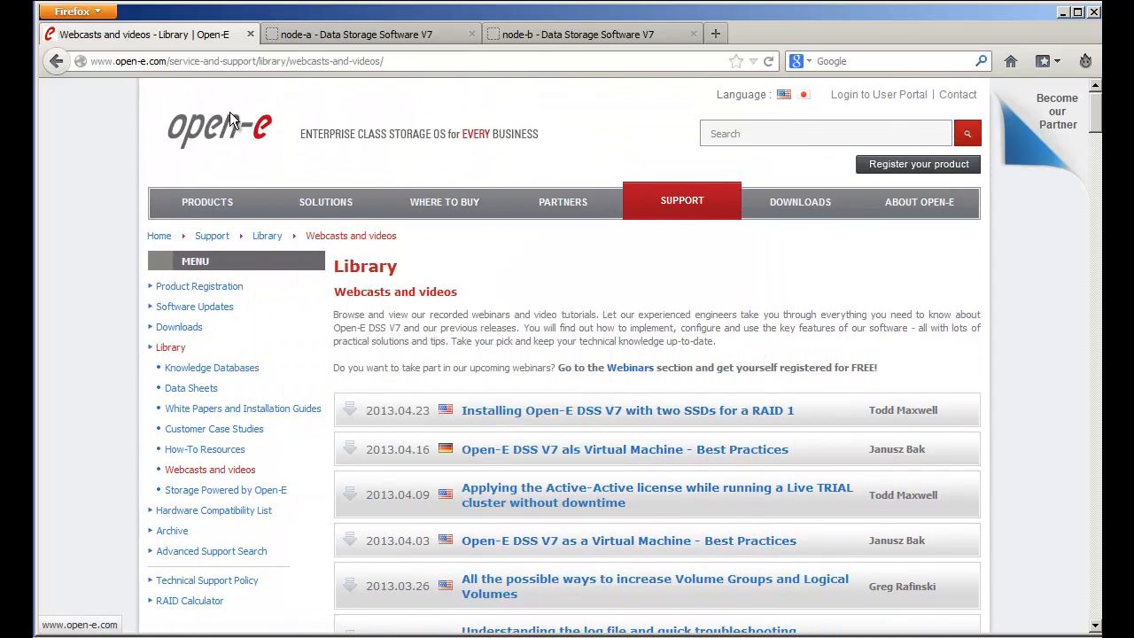
click(227, 119)
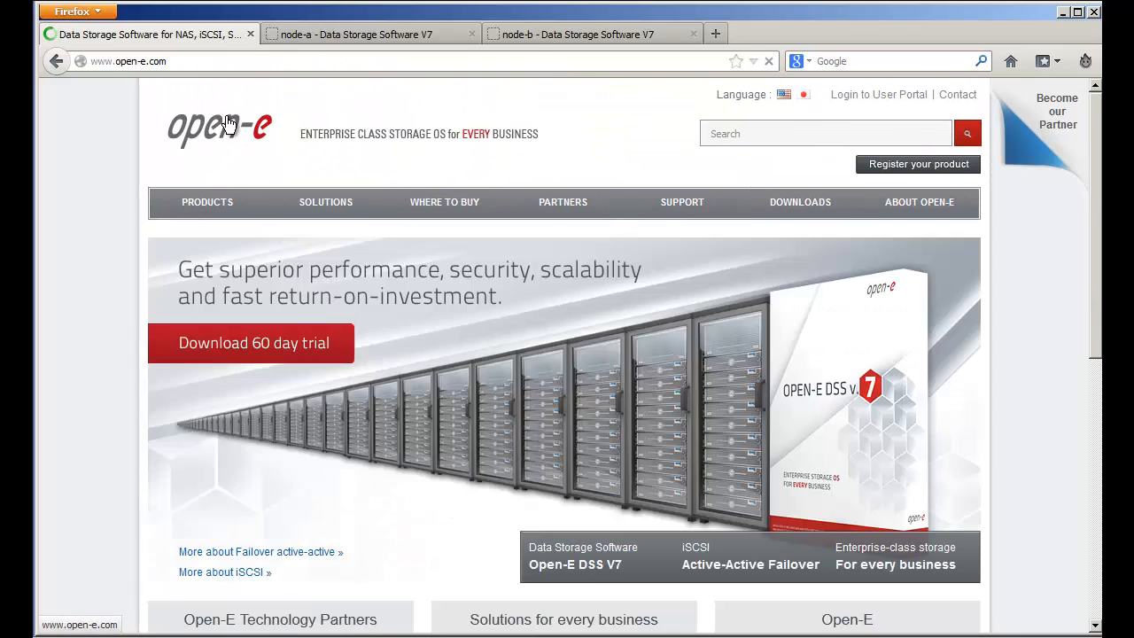